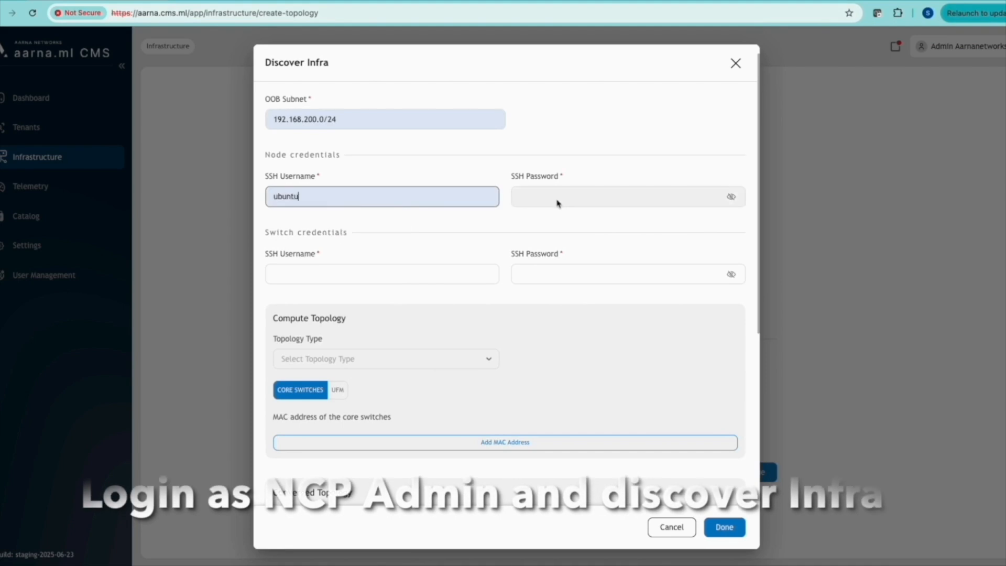
Fill in the node SSH credentials and the switch SSH username cumulus with its saved password
click(582, 225)
click(440, 272)
click(353, 302)
click(560, 281)
click(587, 304)
Choose Tier 2 compute topology with core switch MACs 48:b0:2d:81:a4:99 and 48:b0:2d:e4:c6:5c
scroll(524, 296, down, 3)
click(489, 288)
click(406, 325)
scroll(573, 287, down, 1)
scroll(572, 287, down, 2)
click(519, 244)
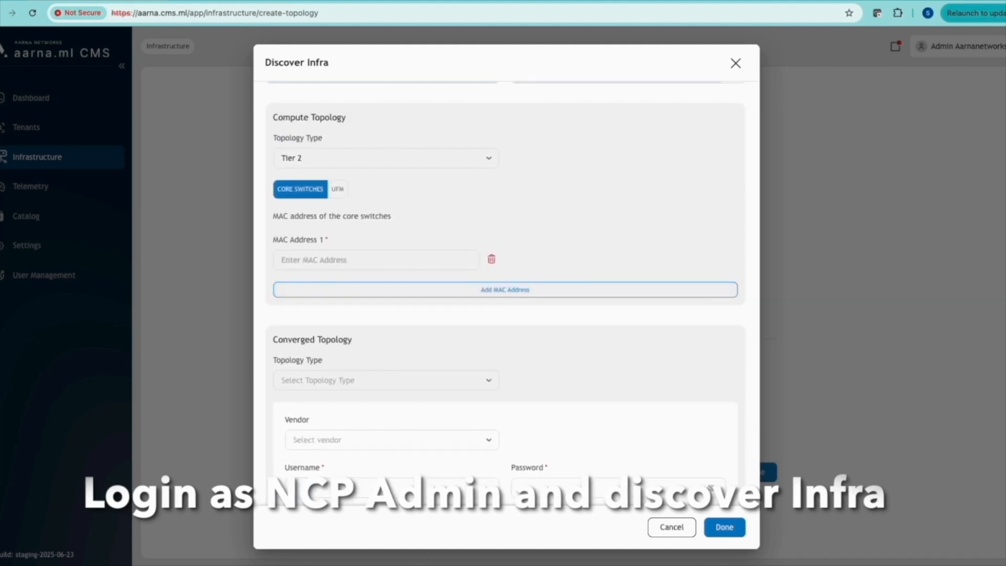
click(402, 267)
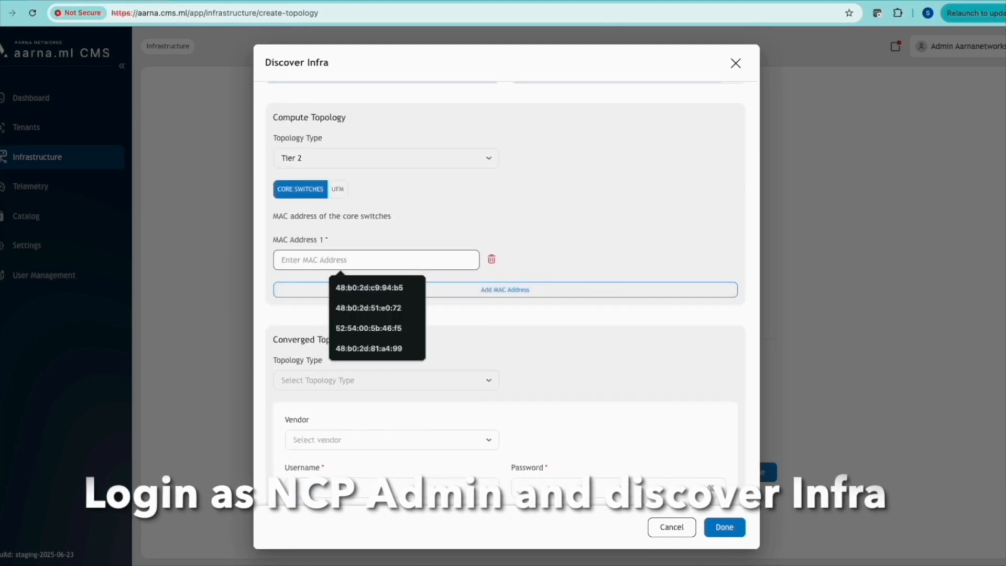
key(super+Tab)
click(460, 267)
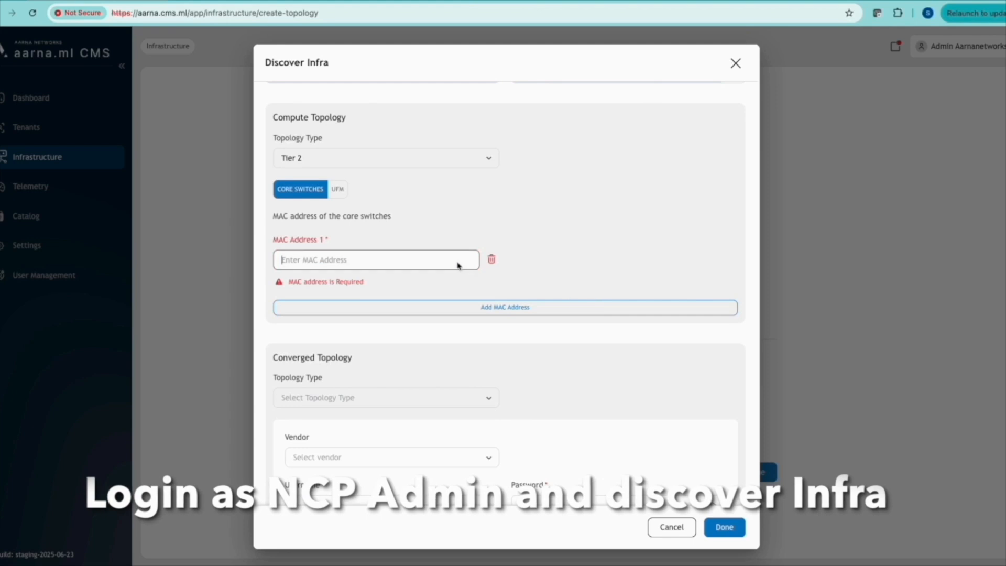
click(388, 349)
click(512, 289)
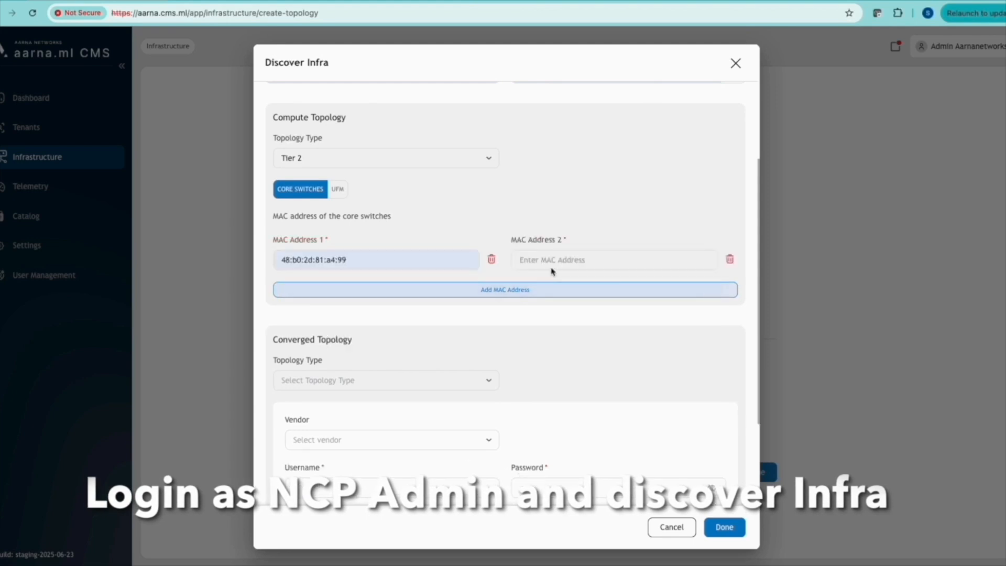
click(560, 262)
click(613, 348)
Set the converged topology to Tier 1 Native at 192.168.200.13 with username ubuntu and password
scroll(497, 378, down, 2)
click(480, 292)
click(409, 324)
click(478, 351)
click(346, 416)
scroll(537, 317, down, 2)
click(413, 292)
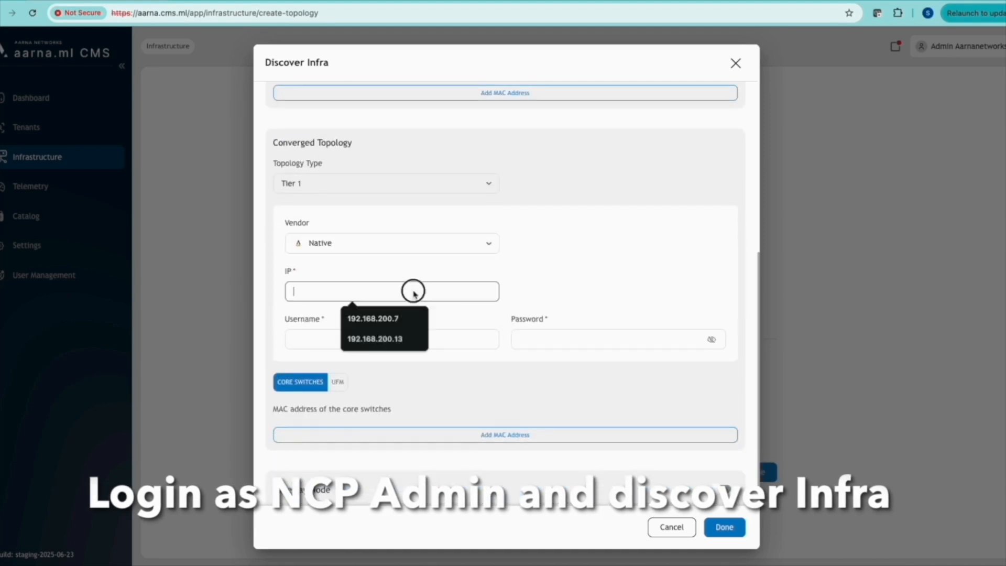
click(400, 339)
click(404, 343)
click(406, 359)
click(553, 340)
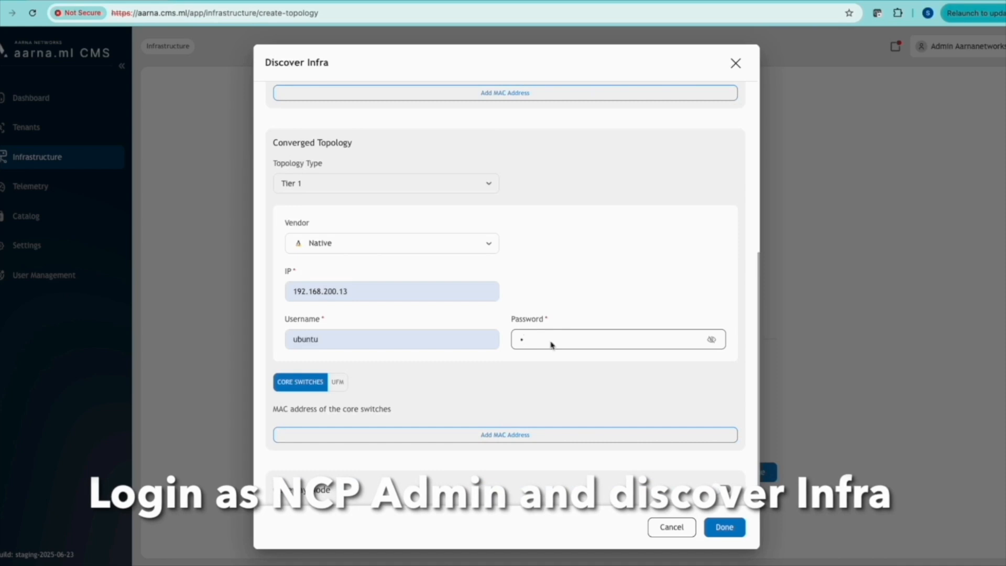
click(712, 341)
Add a MAC address entry for the converged switch
scroll(576, 362, down, 2)
click(505, 365)
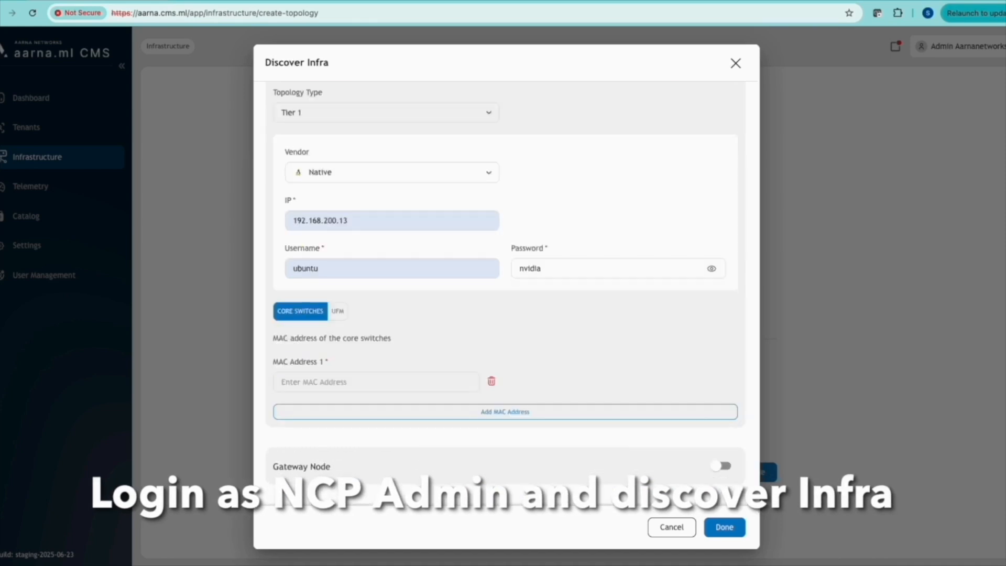
click(375, 381)
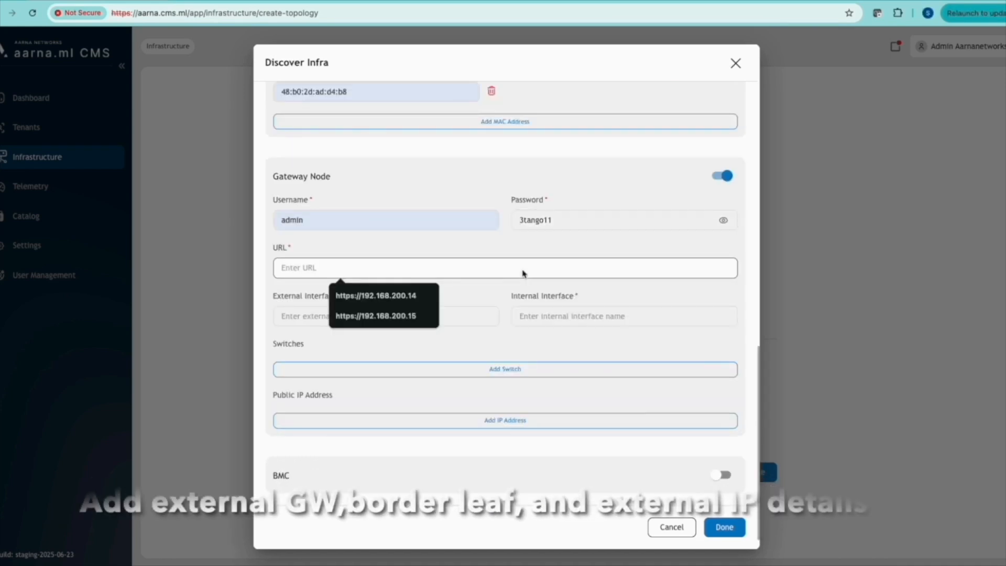
click(402, 296)
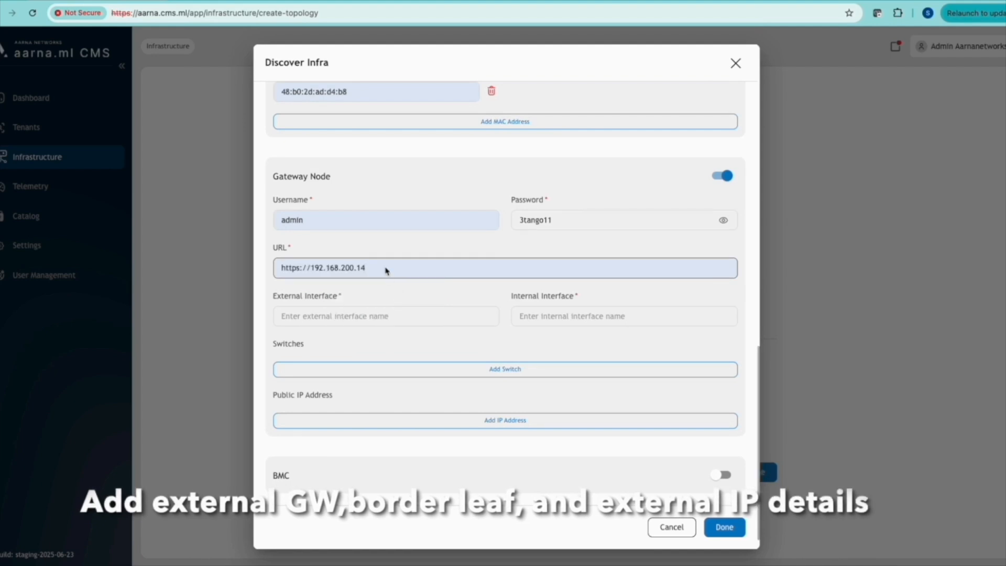
key(BackSpace)
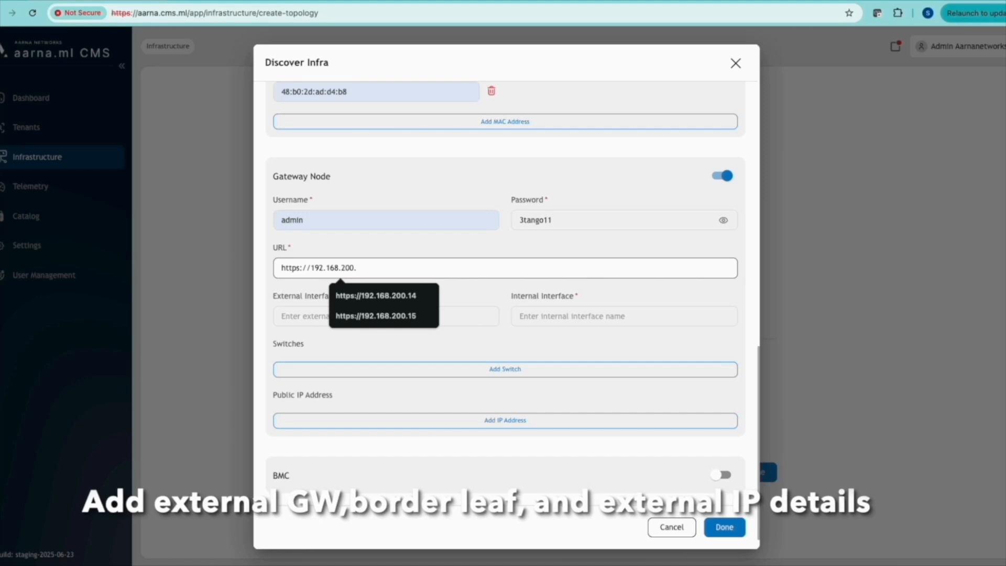
text(3)
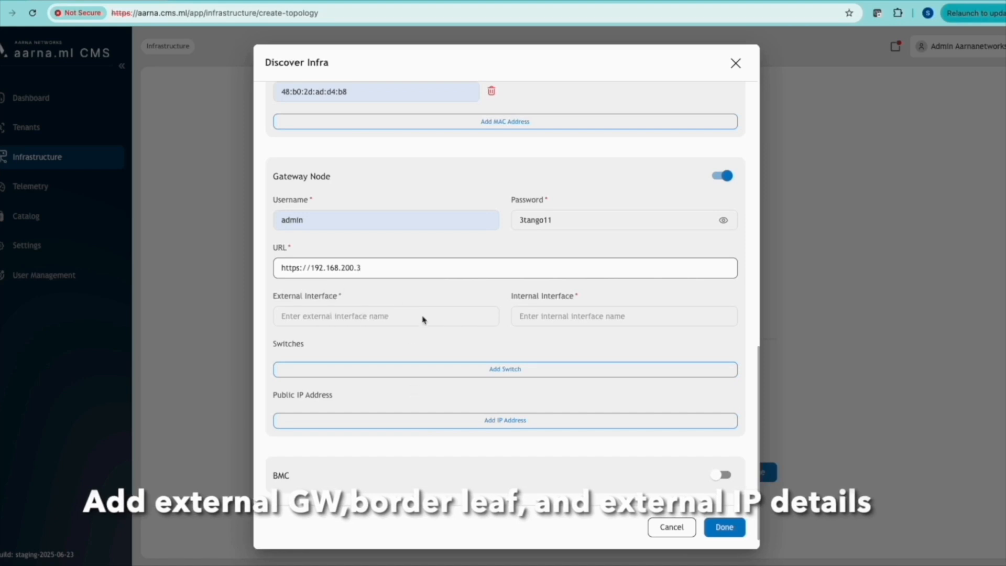
click(424, 320)
click(367, 344)
click(576, 317)
click(579, 346)
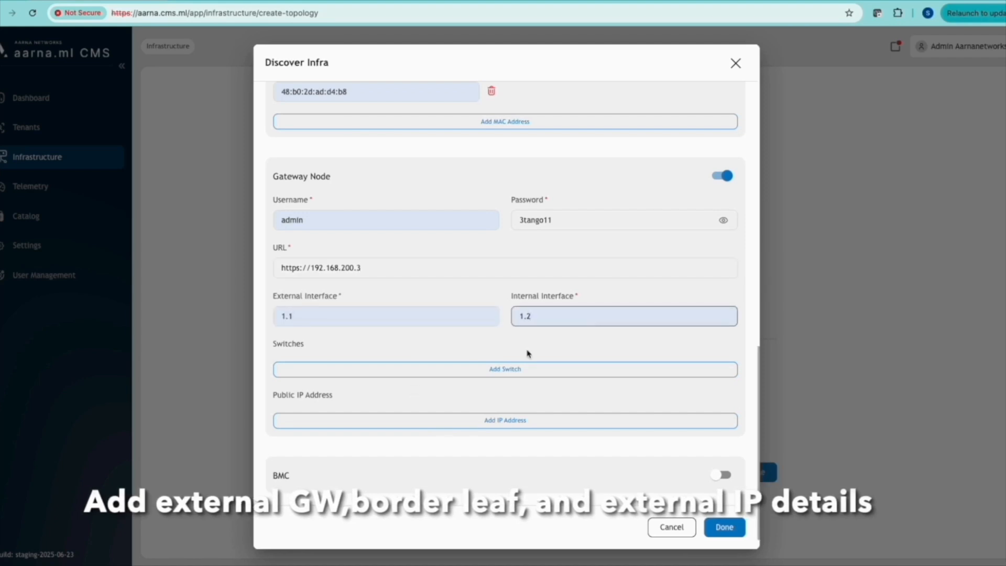
Add a gateway switch with its pasted MAC address and port swp13
click(509, 370)
scroll(484, 321, down, 2)
click(416, 290)
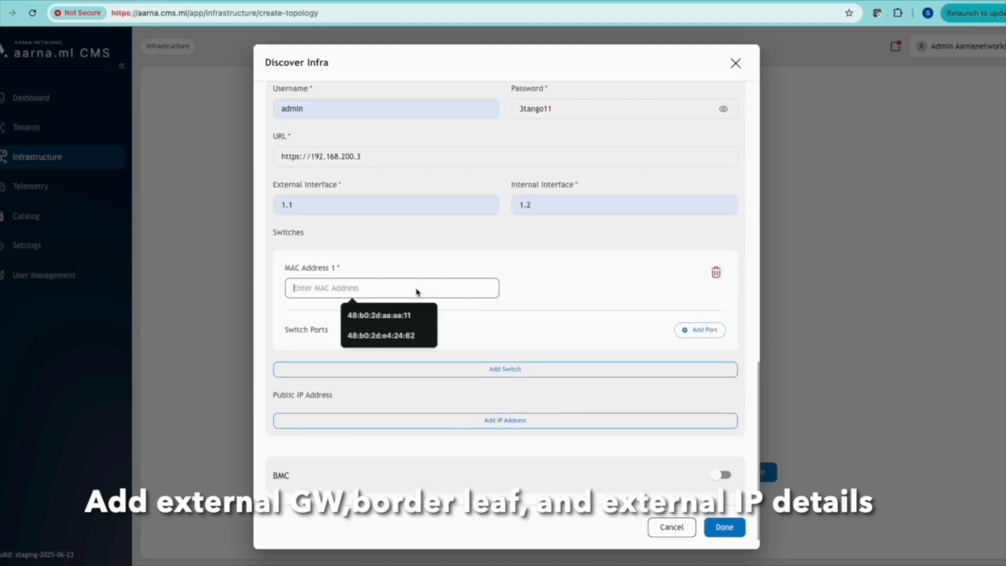
key(super+Tab)
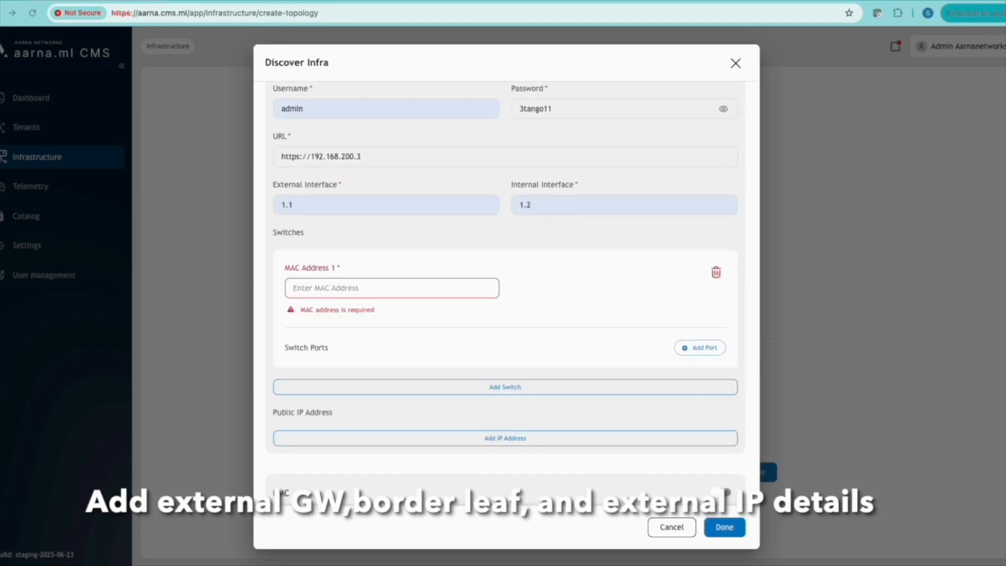
click(442, 287)
text(48:b0:2d:ad:d4:b8)
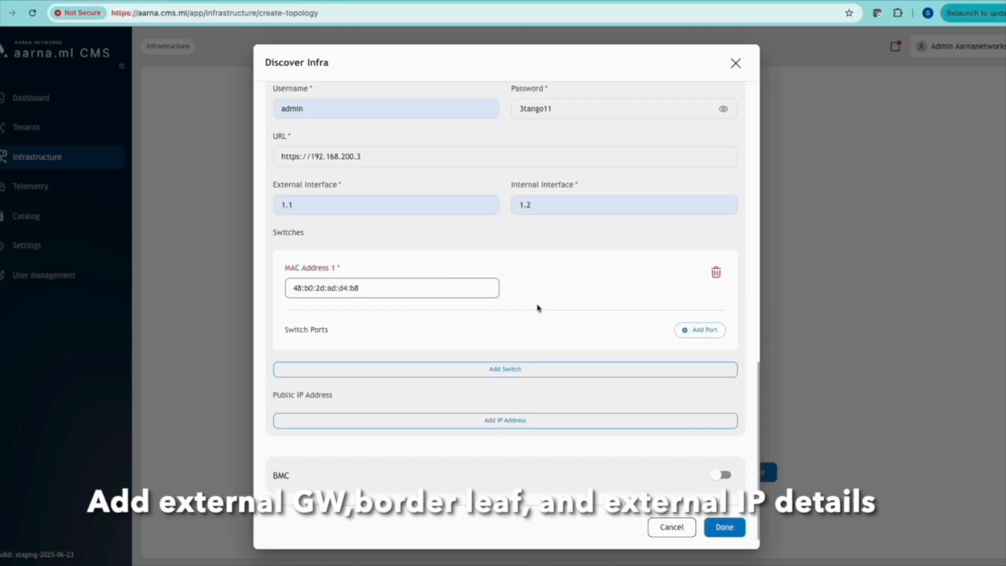
click(705, 331)
click(367, 376)
click(369, 405)
Add public IPs 192.168.10.100, 192.168.10.101, 192.168.10.102 and 192.168.10.103
scroll(553, 341, down, 1)
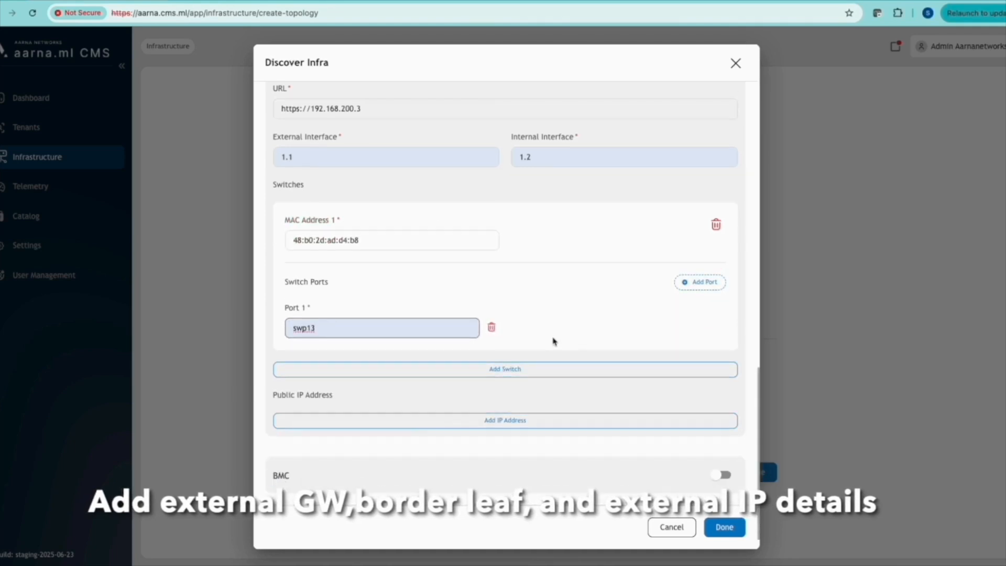
click(521, 422)
click(403, 441)
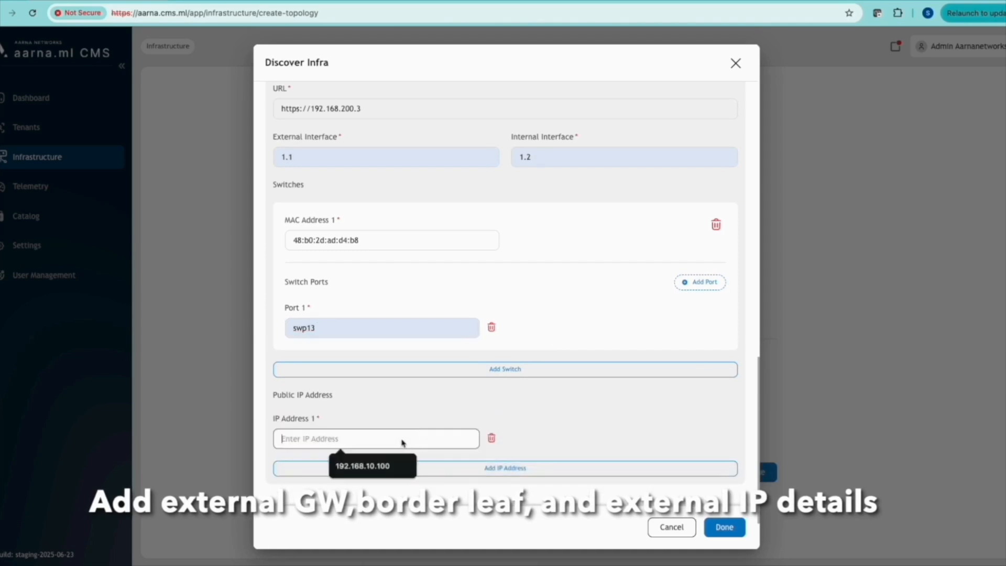
click(405, 462)
click(511, 468)
click(568, 443)
click(581, 462)
click(524, 468)
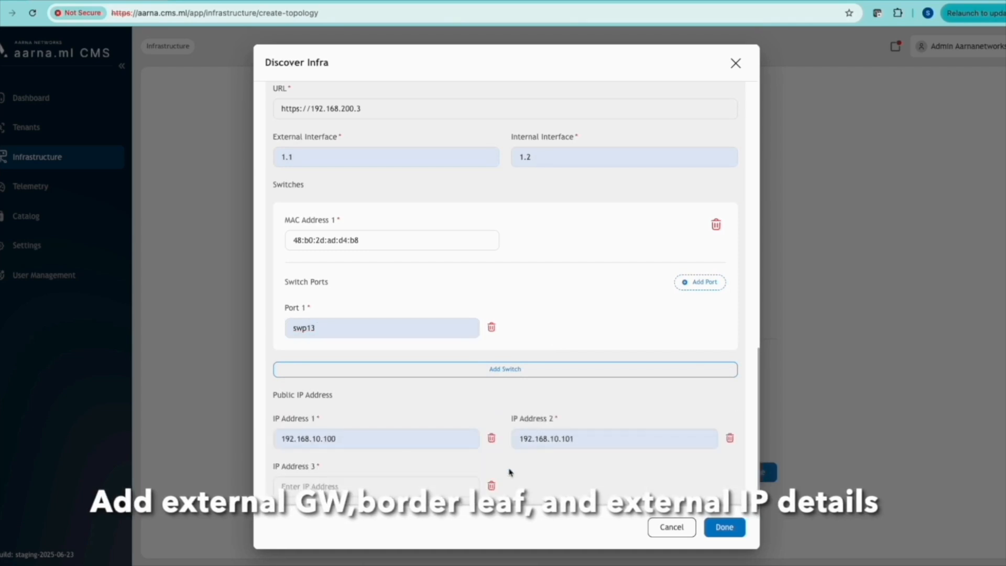
scroll(524, 468, down, 2)
click(367, 391)
click(372, 419)
click(494, 420)
click(561, 391)
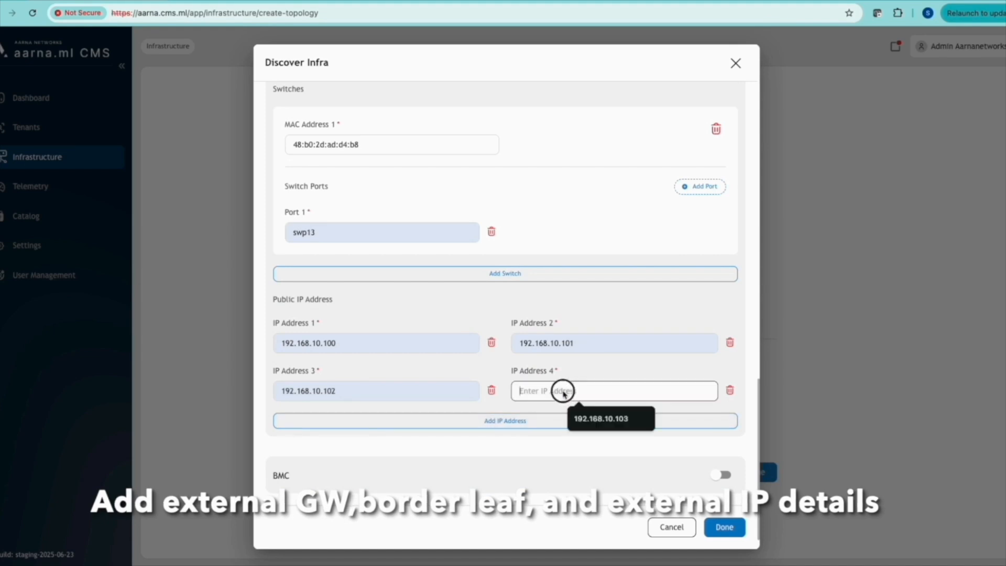
click(590, 419)
Review the completed form and submit the infrastructure discovery
scroll(564, 459, up, 5)
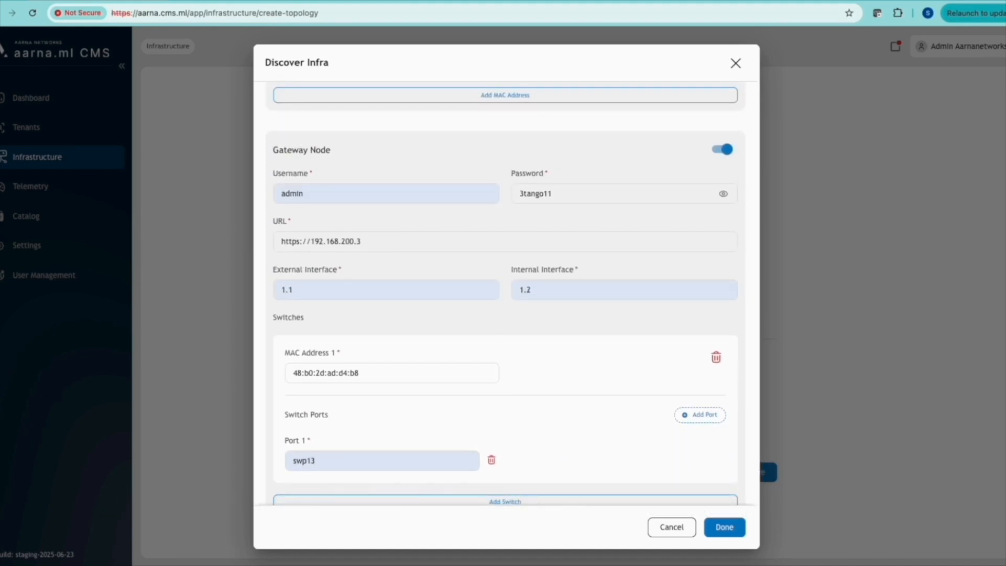
scroll(599, 409, up, 5)
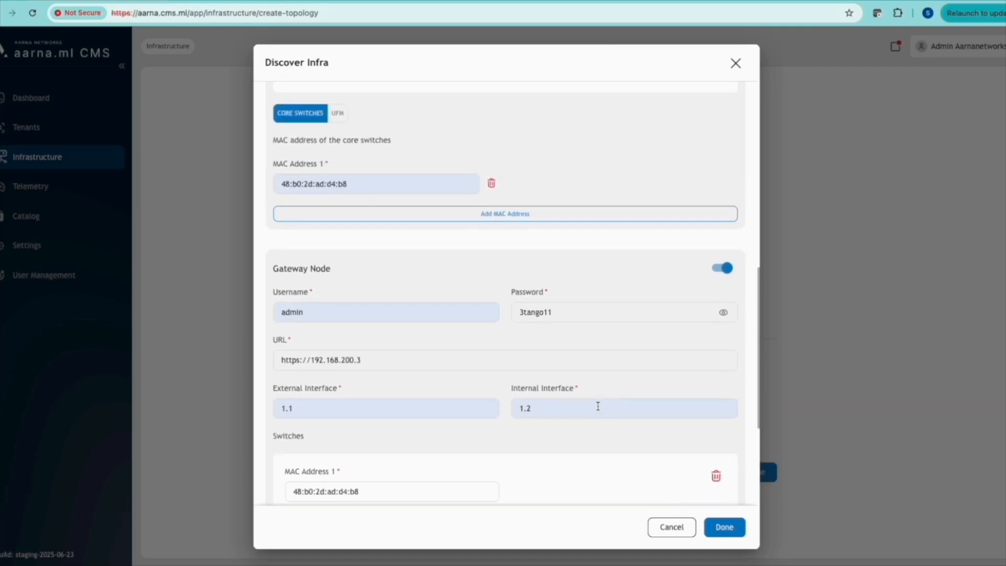
scroll(599, 409, up, 10)
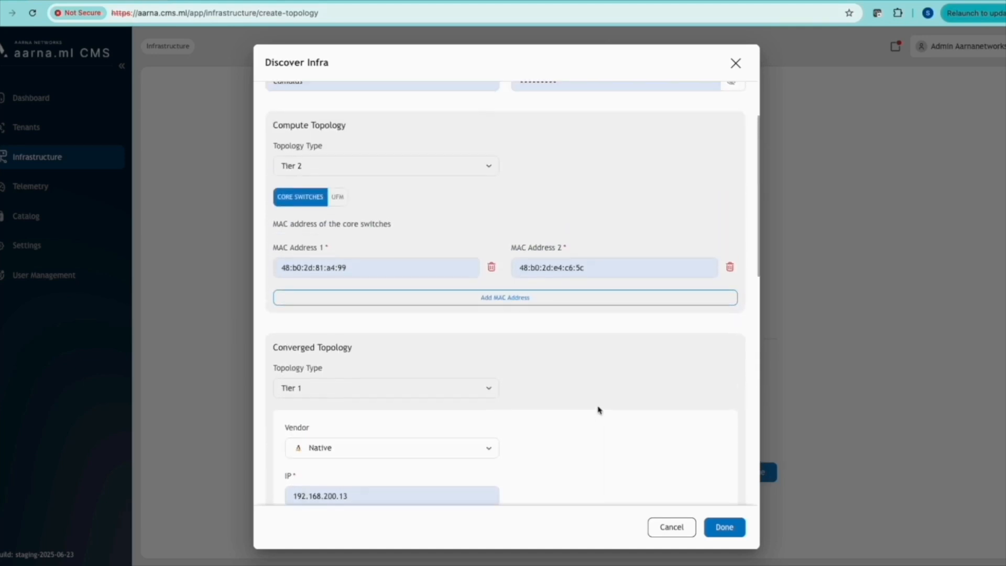
scroll(599, 410, down, 10)
click(724, 529)
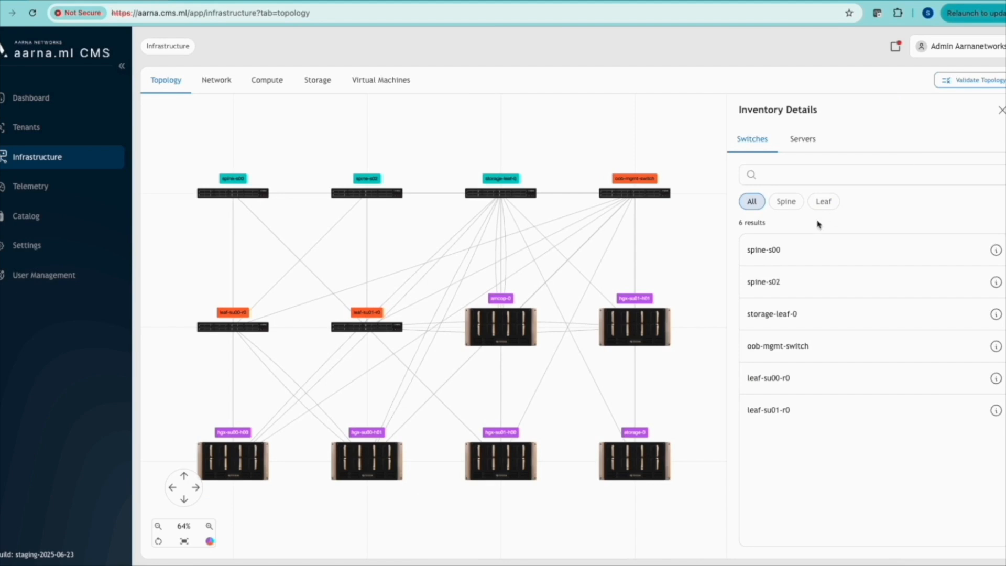
Inspect the spine-s00 switch's details and connections, then return to the inventory
click(996, 250)
click(842, 141)
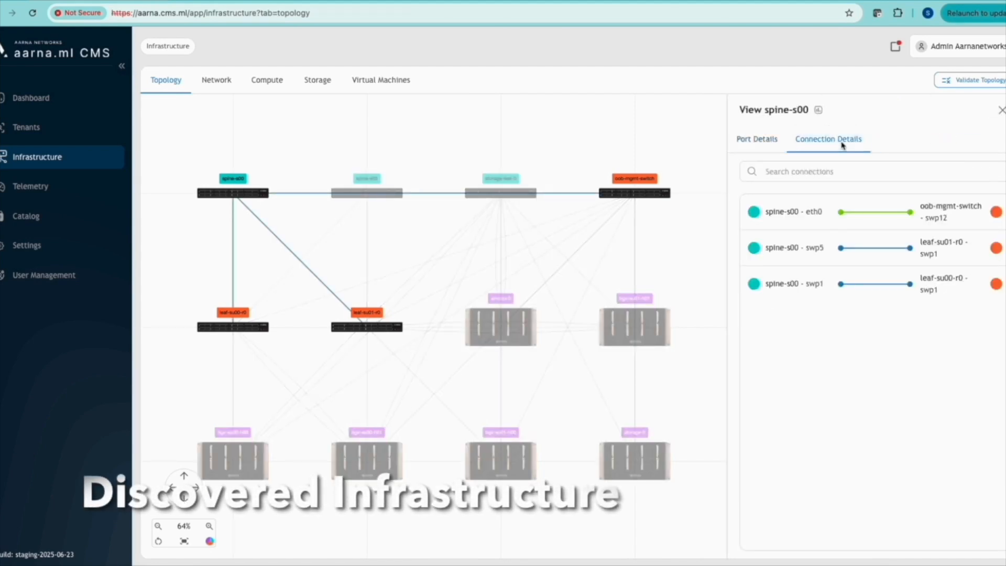
click(1001, 110)
Filter servers and switches by role and view amcop-0 and oob-mgmt-switch connections
click(809, 142)
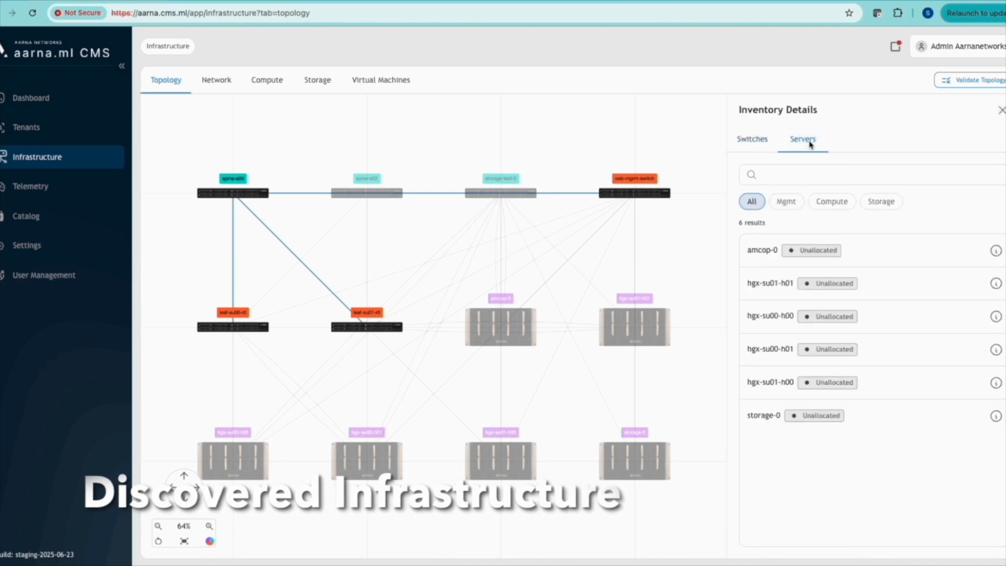
click(794, 203)
click(832, 201)
click(880, 204)
click(756, 140)
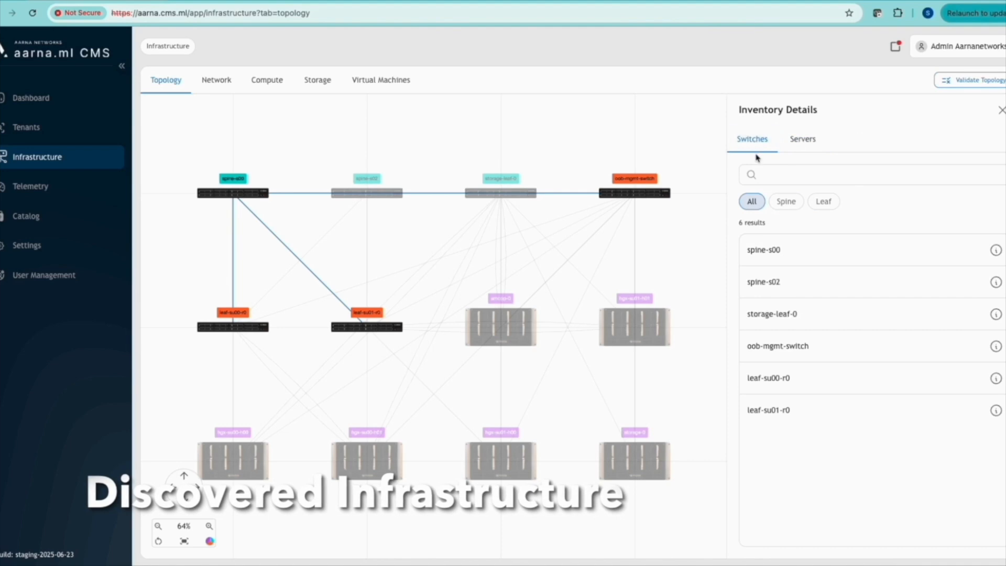
click(786, 203)
click(824, 201)
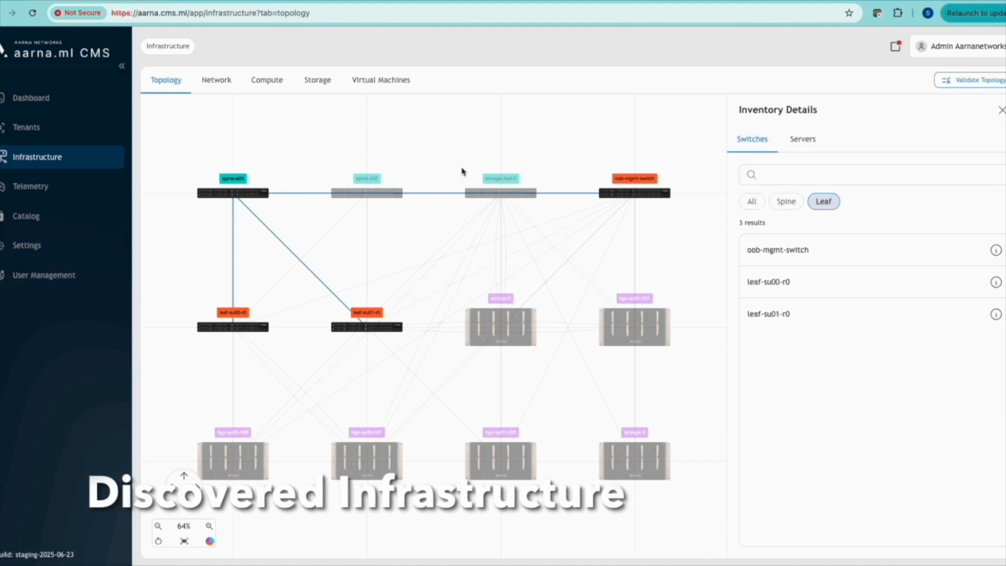
click(486, 326)
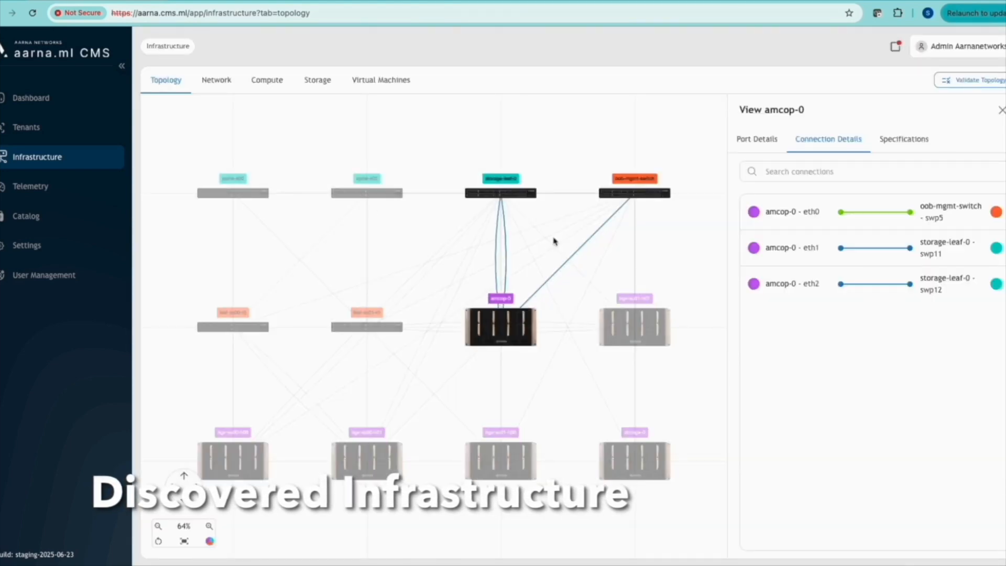
click(633, 193)
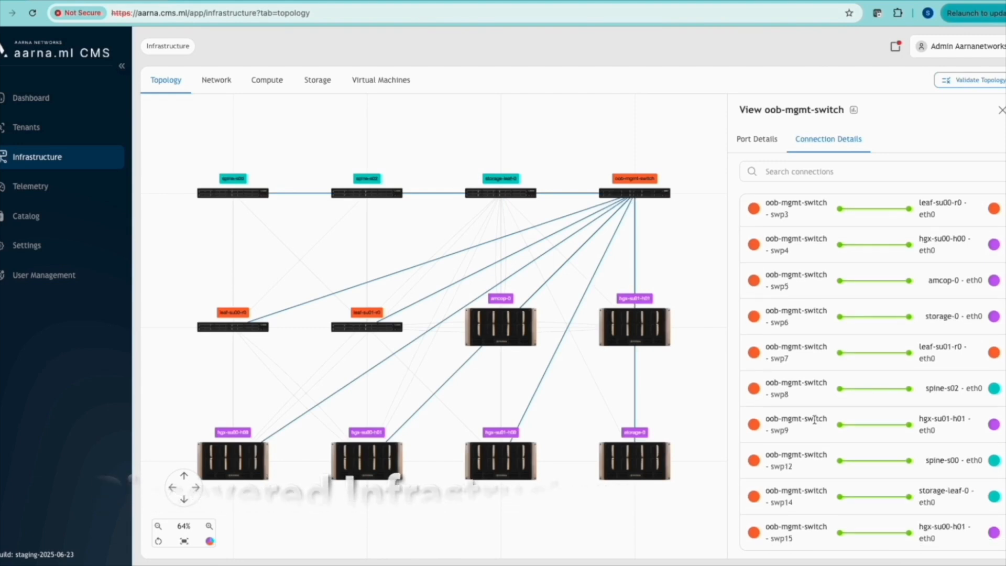
Check the Network, Compute, Storage and Virtual Machines lists, then go to Telemetry
click(215, 80)
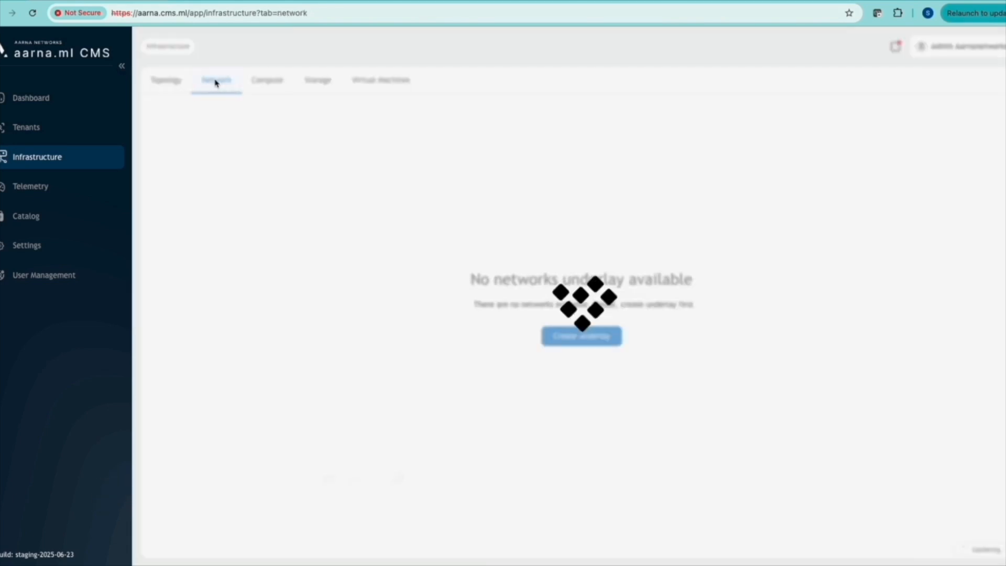
click(275, 85)
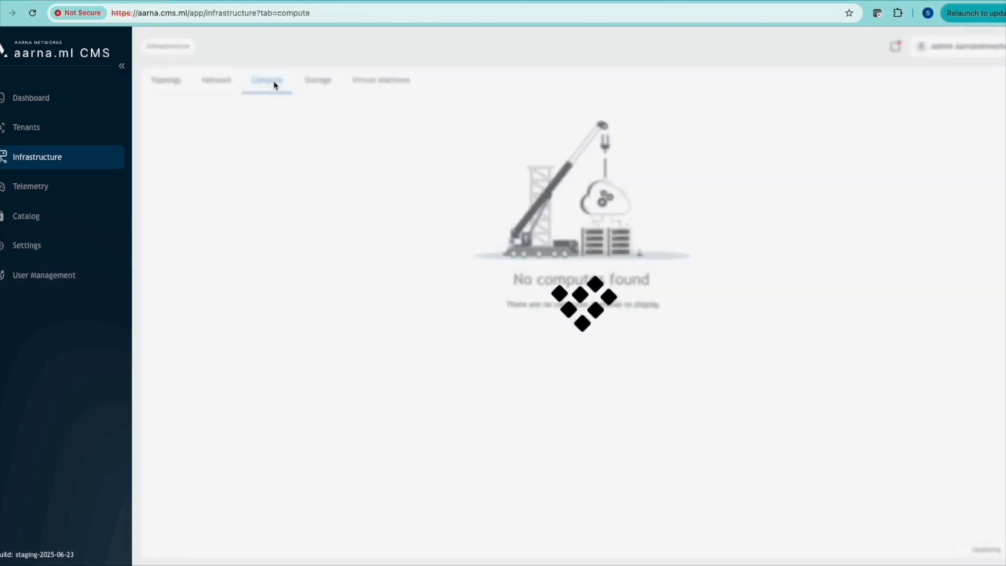
click(320, 86)
click(395, 85)
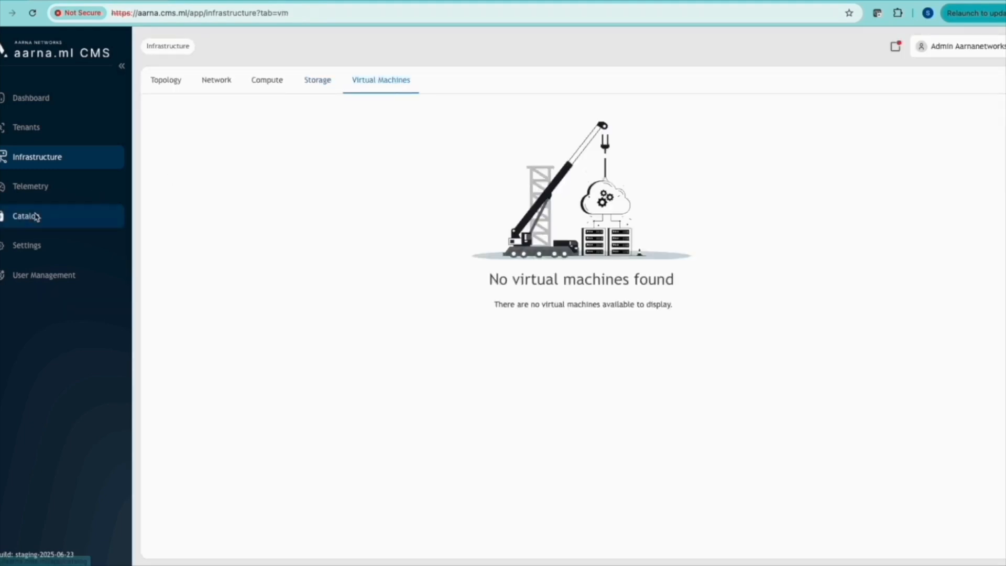
click(34, 186)
Onboard NetQ server 192.168.200.250 with its credentials, webhook and SaaS mode on
click(971, 95)
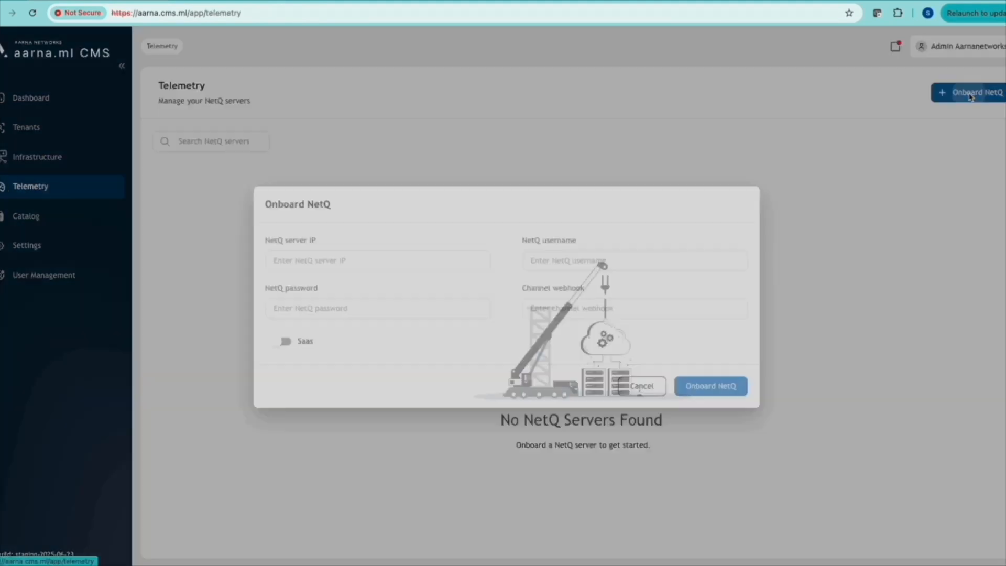
click(404, 260)
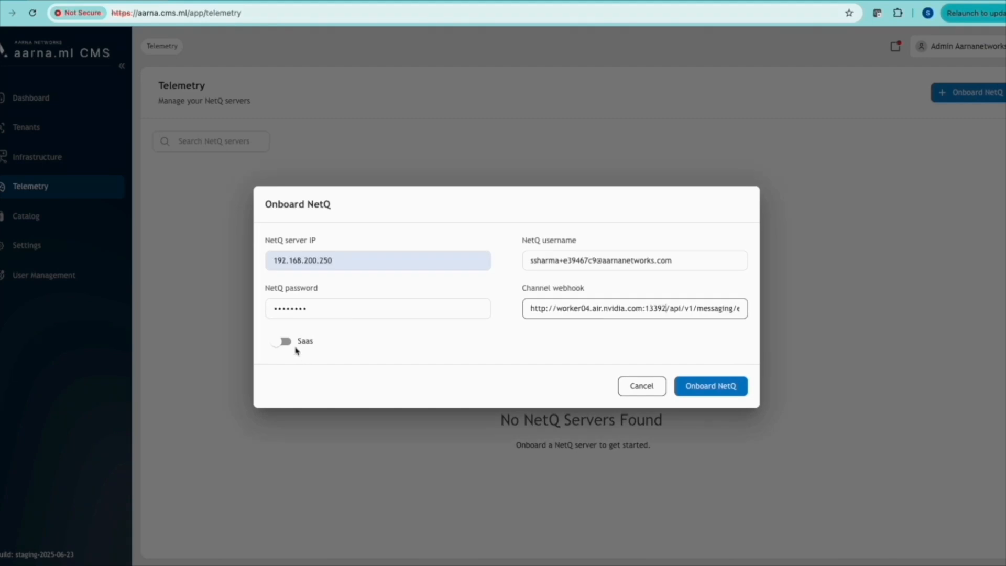
click(290, 342)
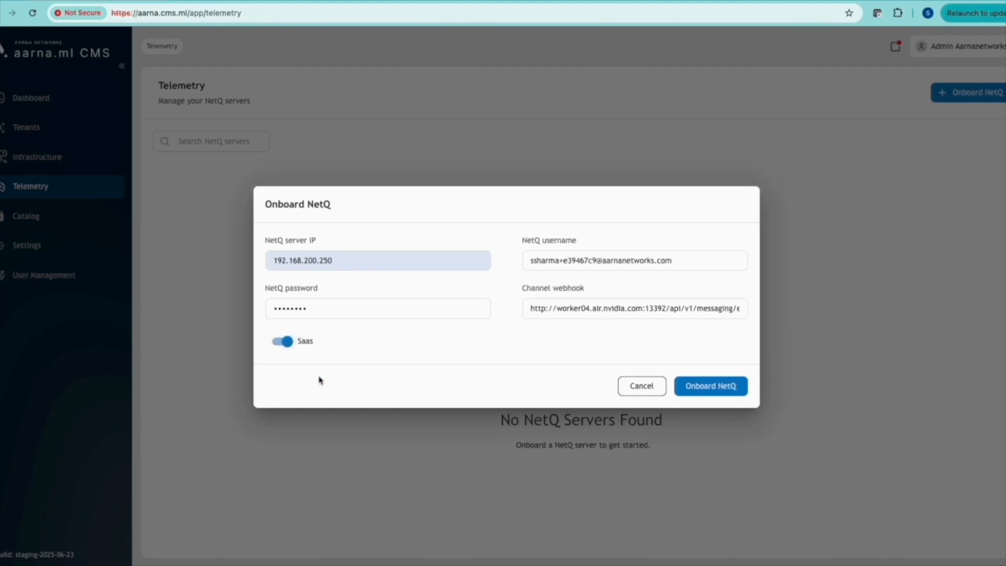
click(704, 388)
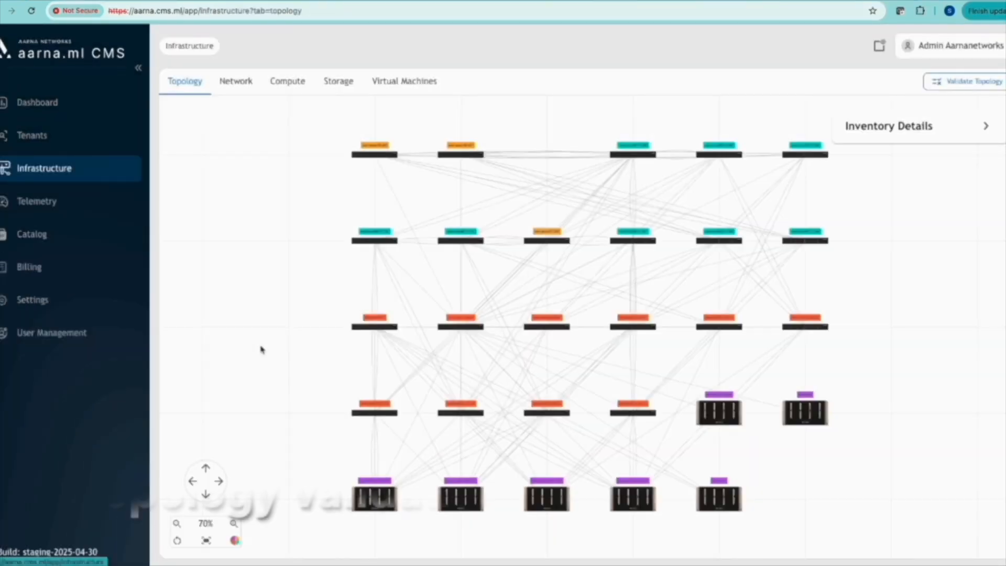
Upload t3-4n-1s-netq-storage.dot and run topology validation
click(957, 86)
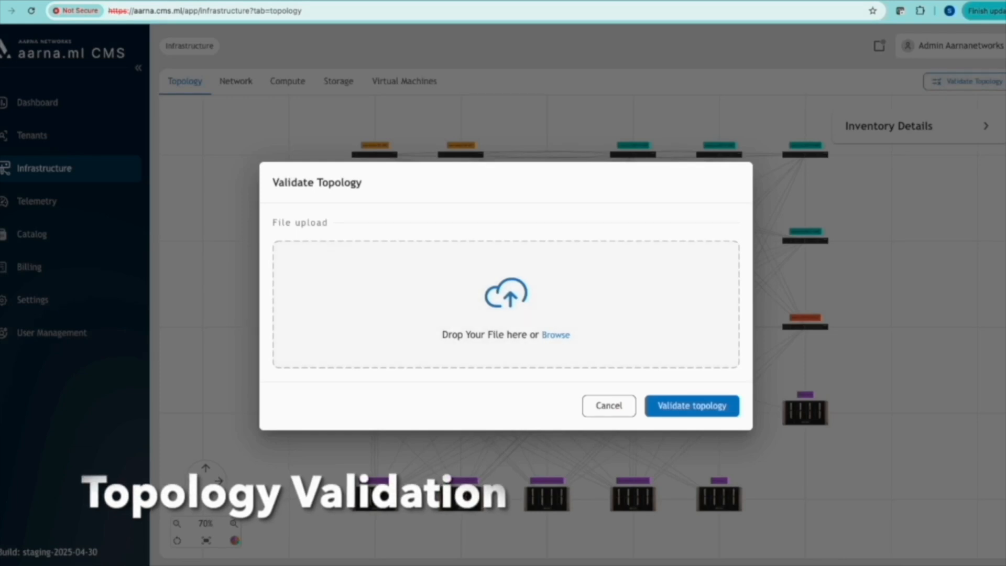
click(556, 335)
click(303, 283)
click(809, 411)
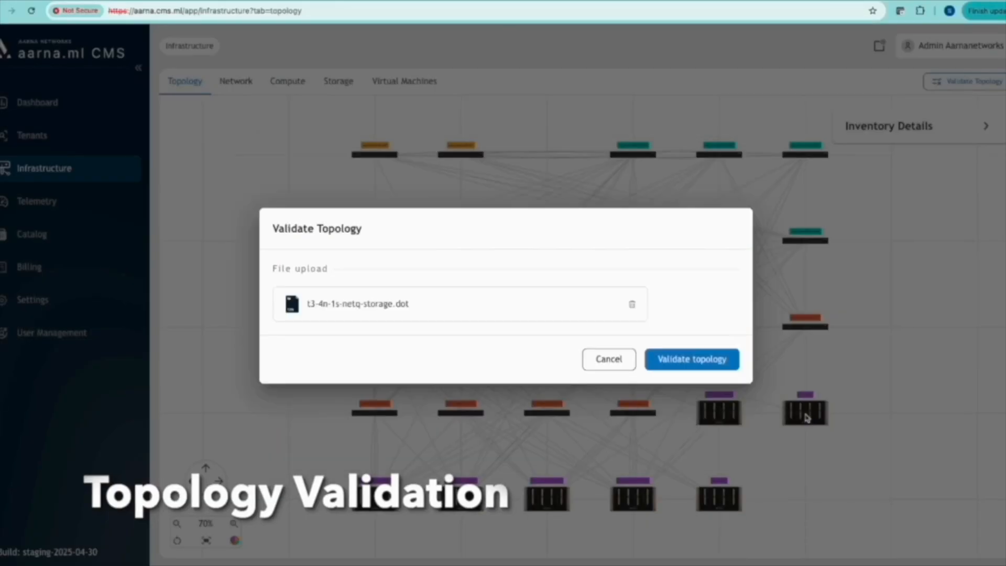
click(691, 360)
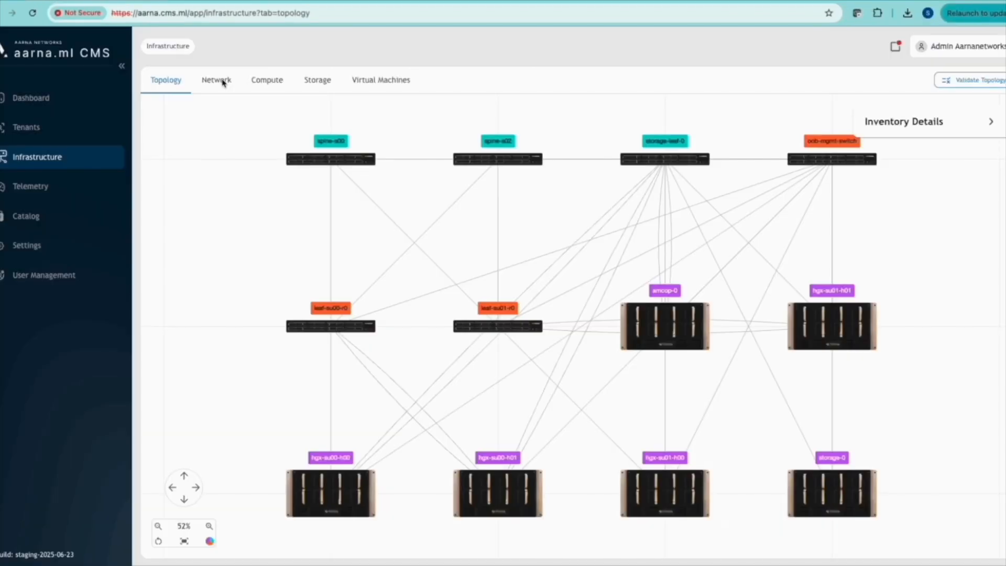
Create the network underlay from the Network tab and return to the dashboard
click(220, 80)
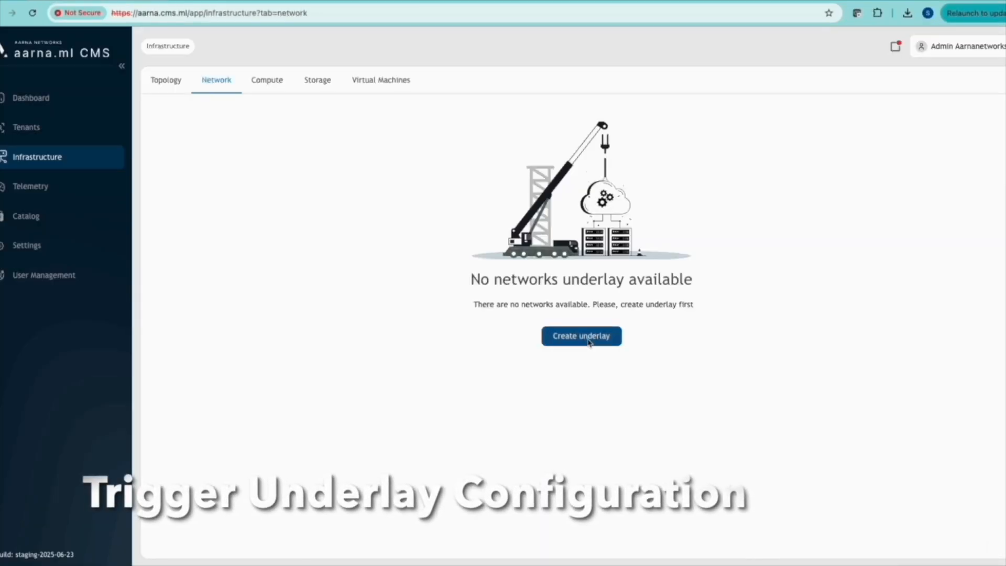
click(588, 338)
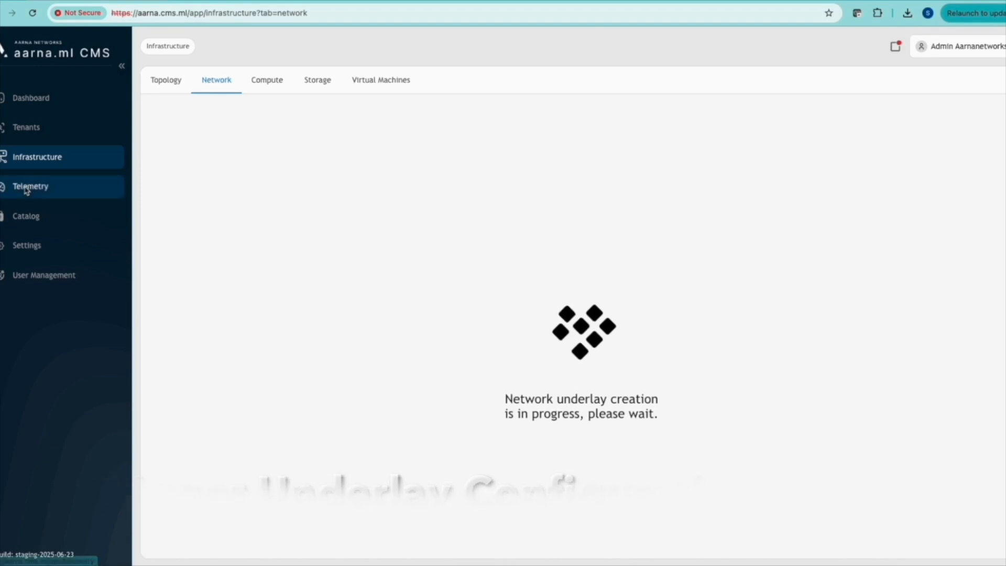
click(25, 246)
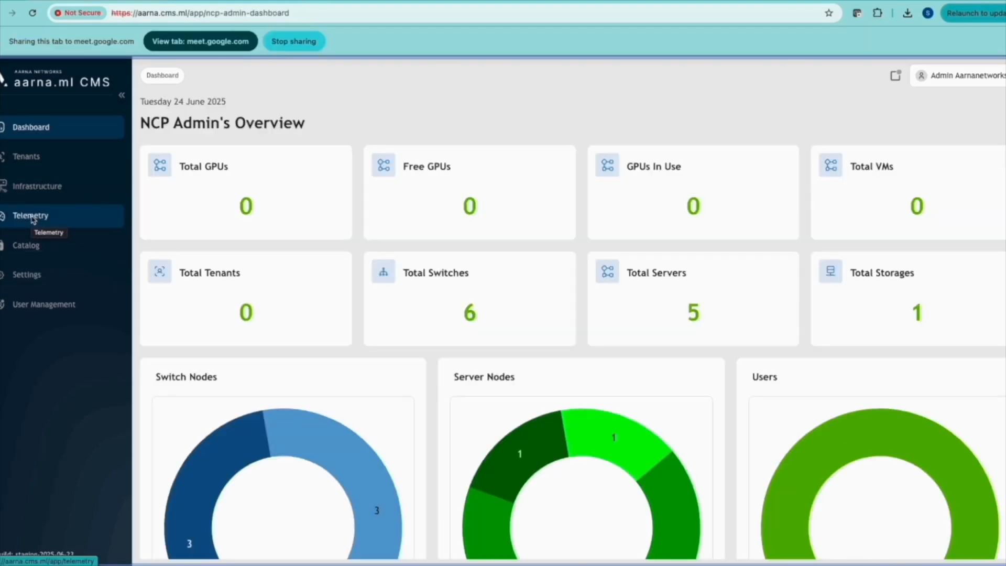
Turn on Link Down notifications for the onboarded NetQ server
click(31, 215)
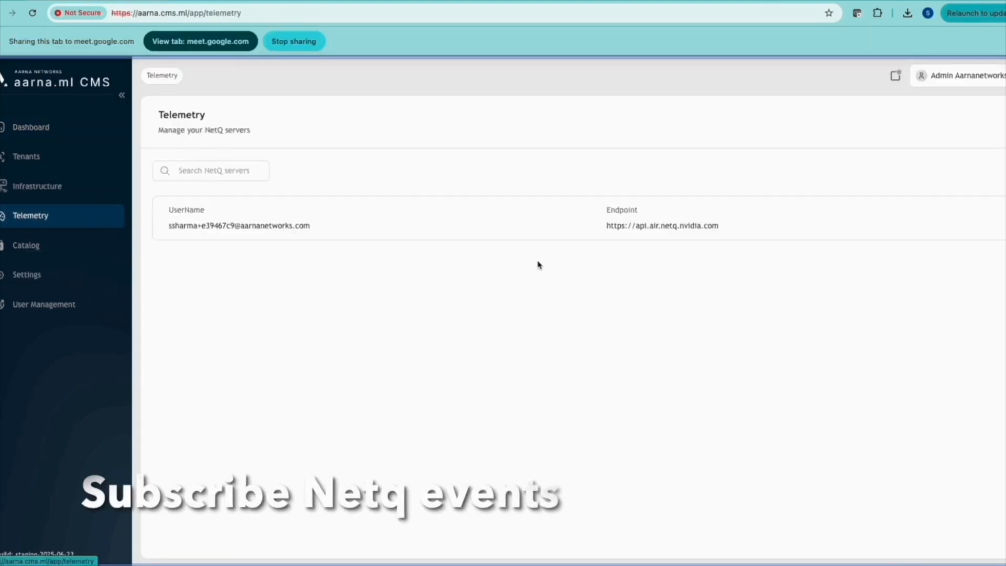
click(955, 217)
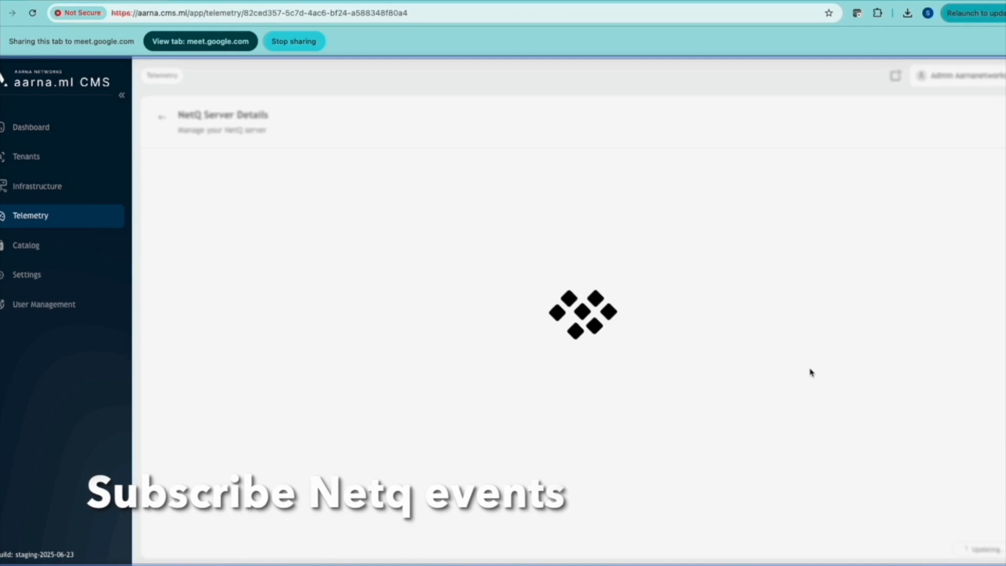
click(778, 348)
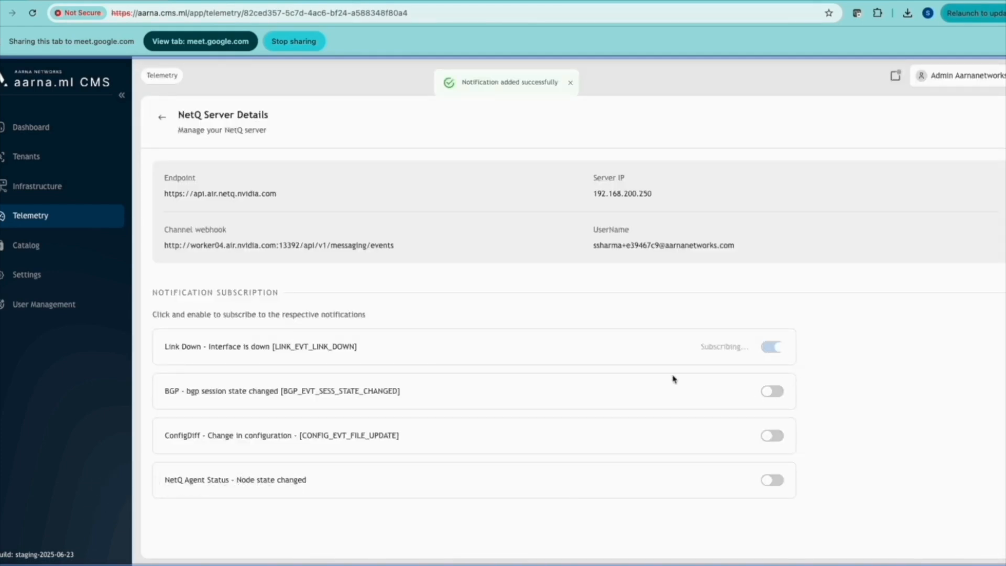
Set the qemu server product price to $100 per hour
click(27, 217)
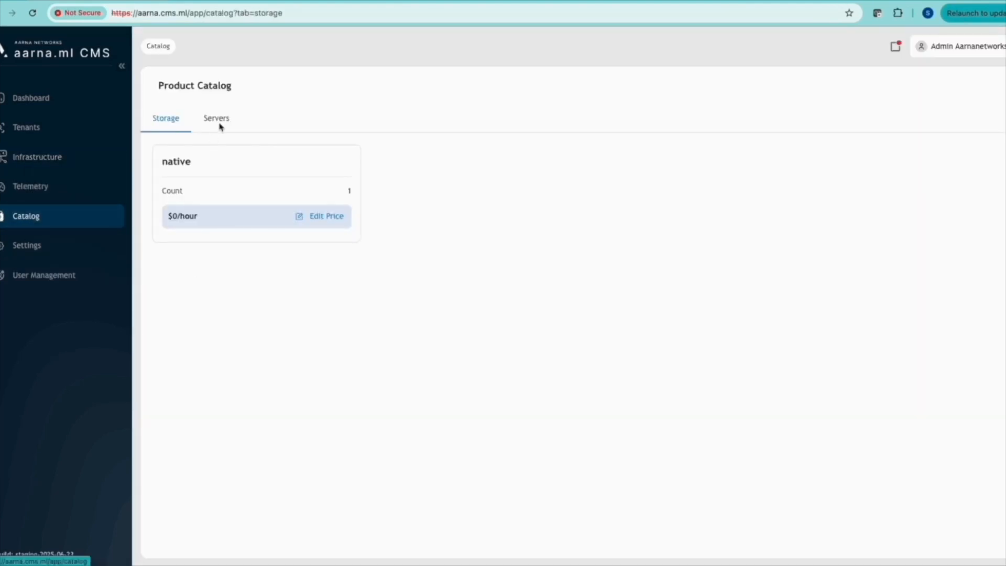
click(218, 120)
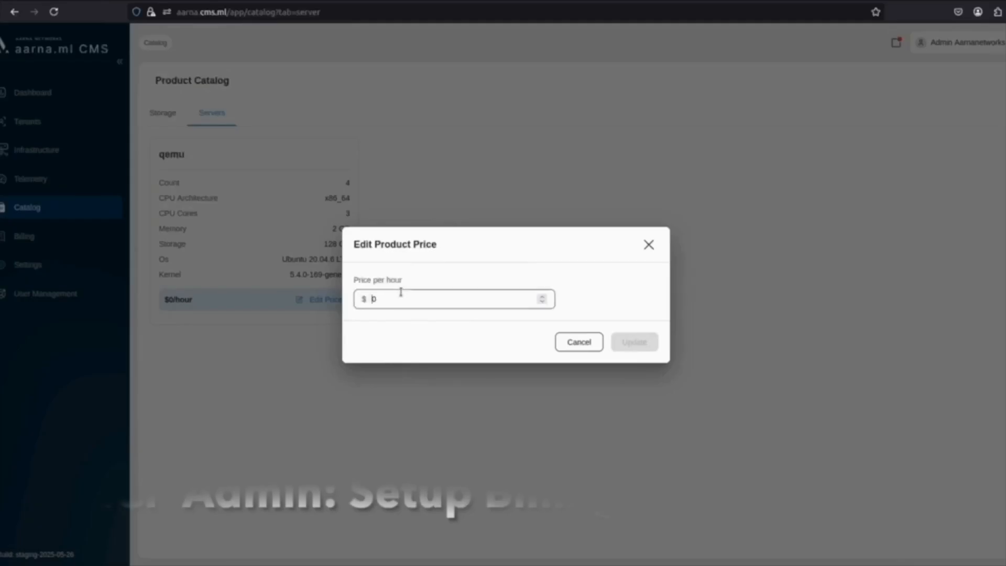
text(00)
click(627, 342)
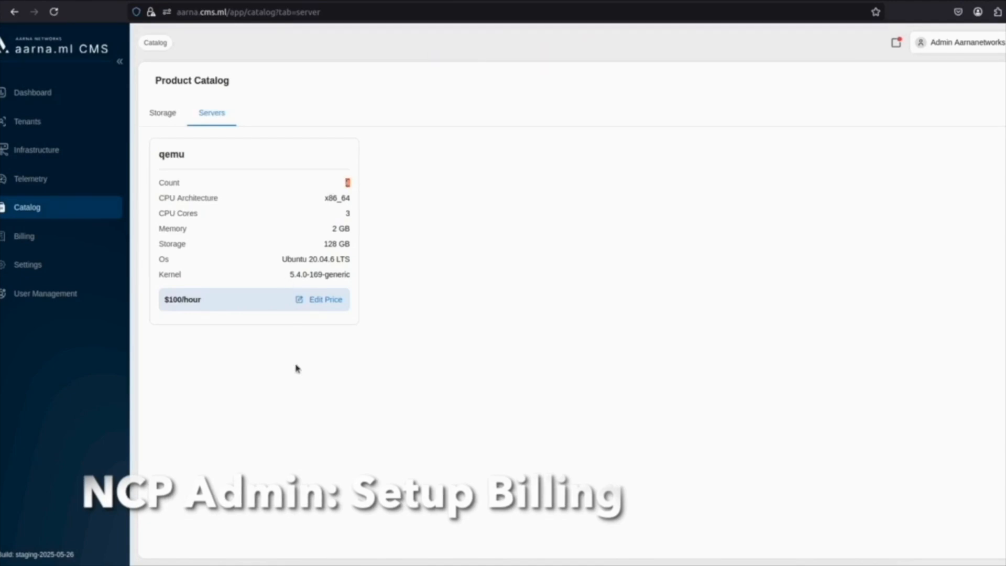
Set the storage product price to $50 per hour
click(171, 117)
click(318, 209)
key(BackSpace)
text(50)
click(646, 346)
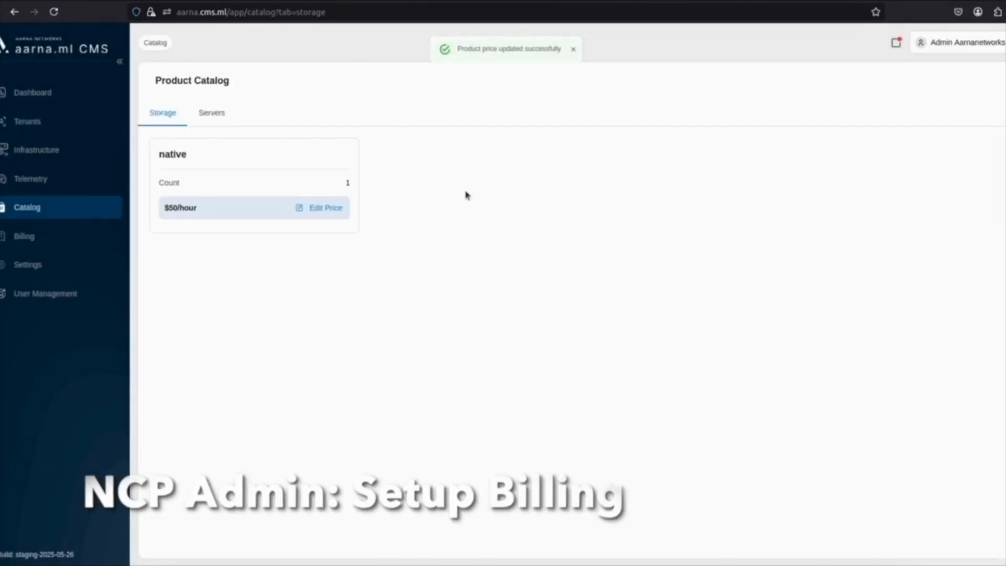
Start a new tenant named billing-tenant with US Dollar currency and Tax Exempt status
click(45, 120)
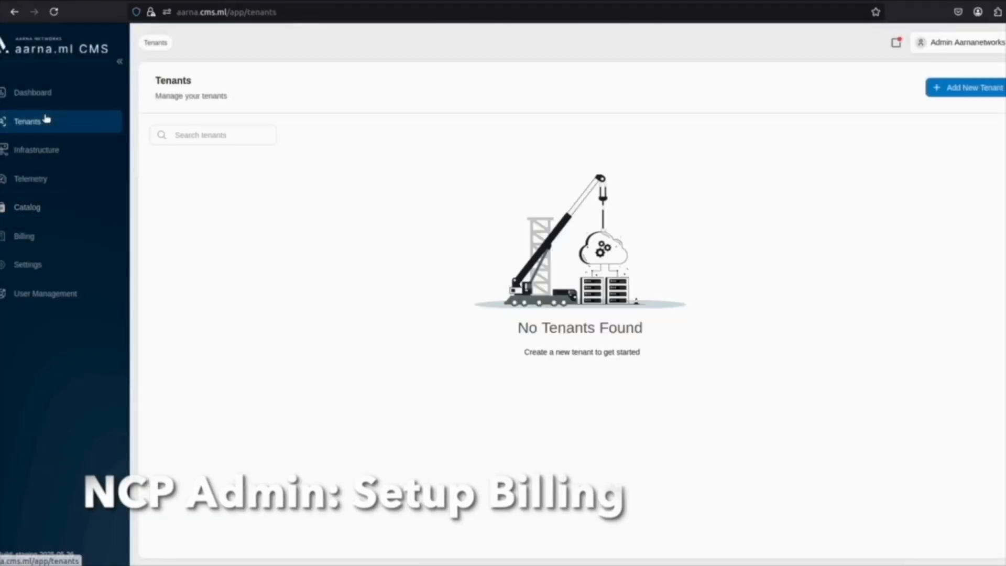
click(944, 87)
click(308, 130)
text(billing)
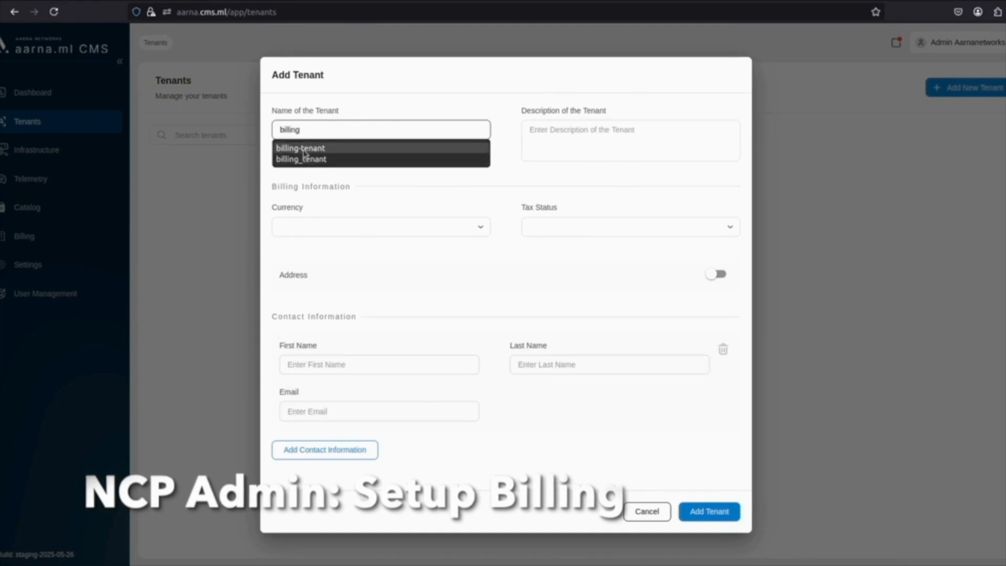
click(303, 149)
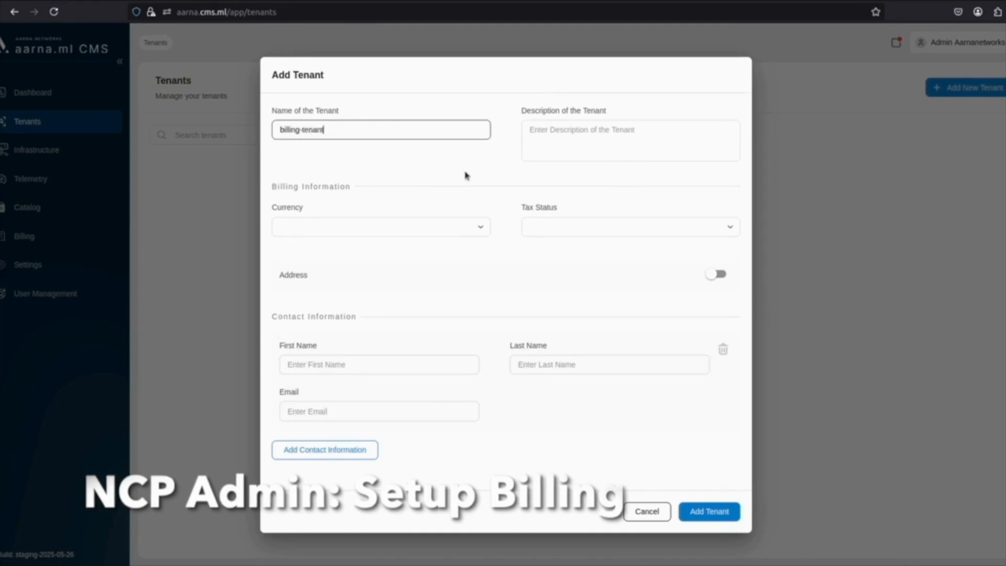
click(367, 226)
click(331, 251)
click(557, 230)
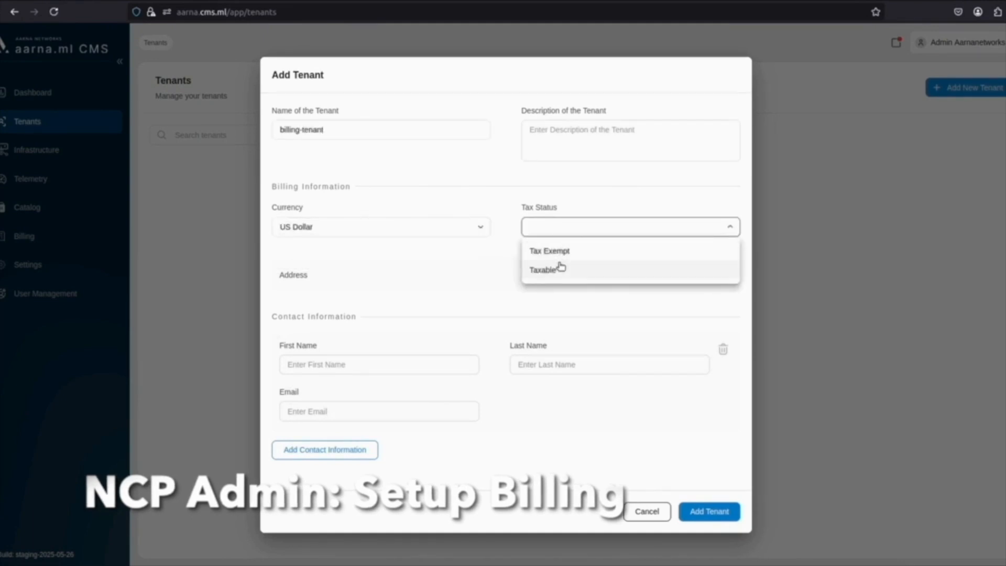
click(564, 252)
Fill in the tenant contact's first name and e-mail, then submit the tenant
click(356, 367)
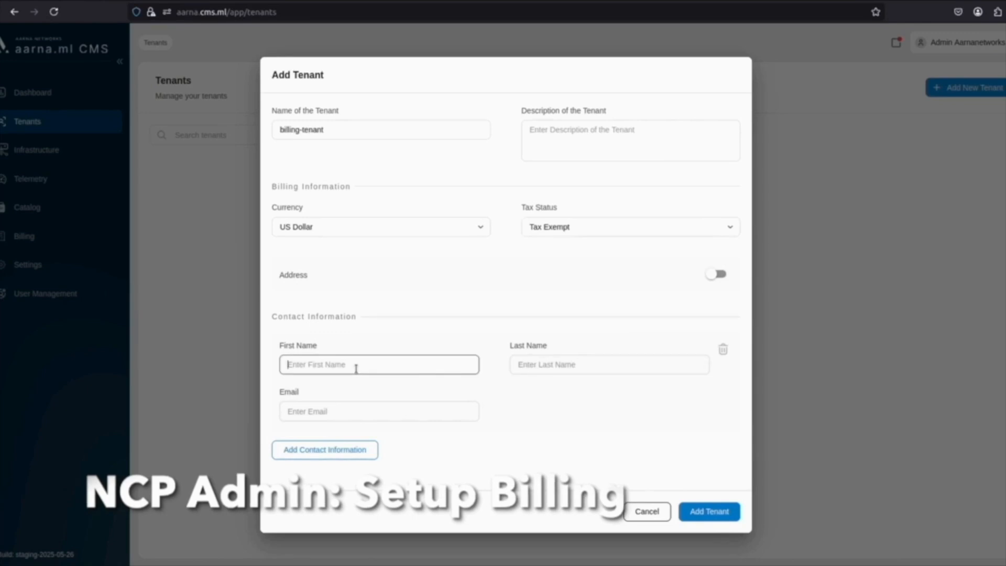
click(715, 275)
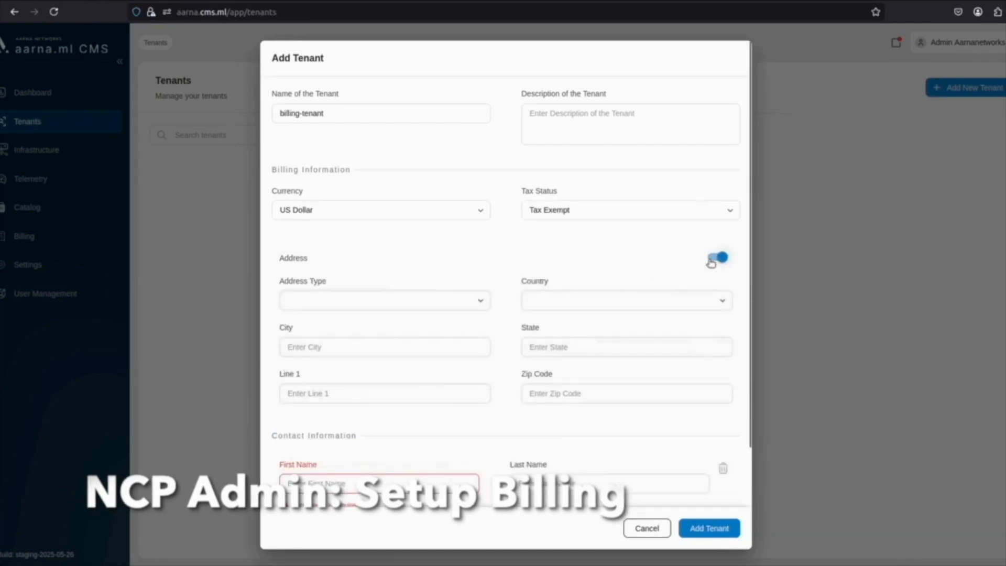
click(717, 258)
click(335, 356)
text(billing)
key(Tab)
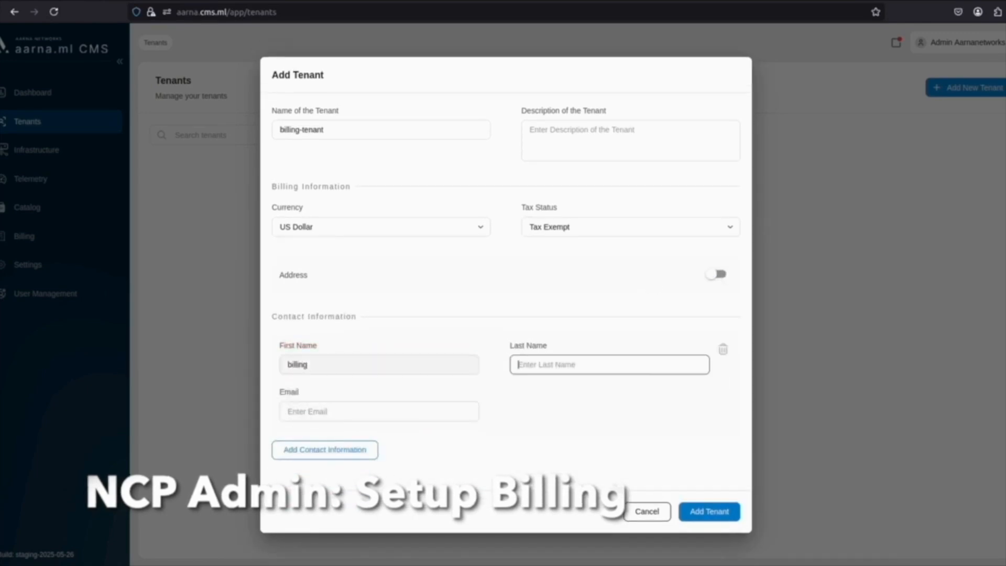
click(373, 407)
text(bi)
key(Down)
key(Return)
drag(334, 410, 353, 414)
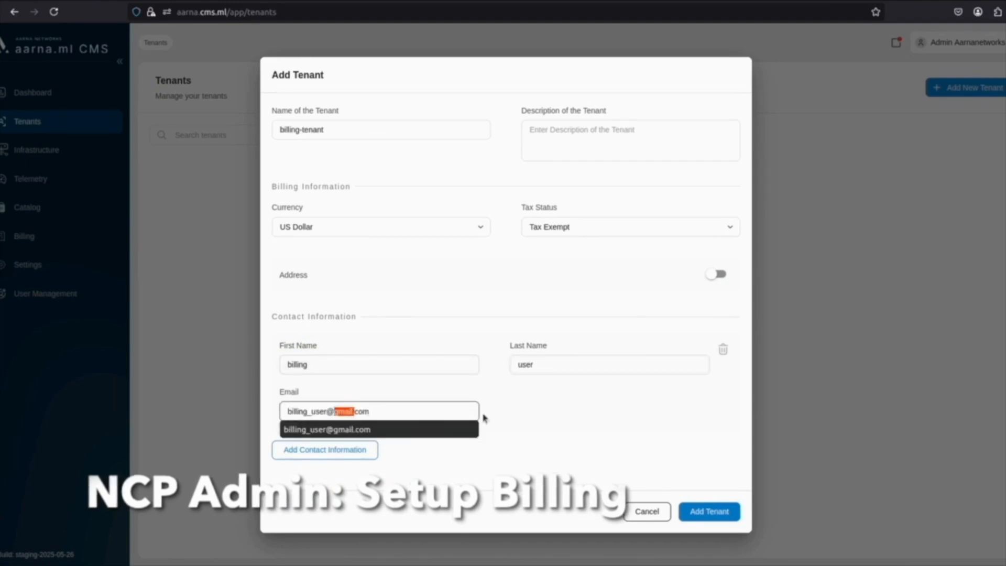
click(534, 421)
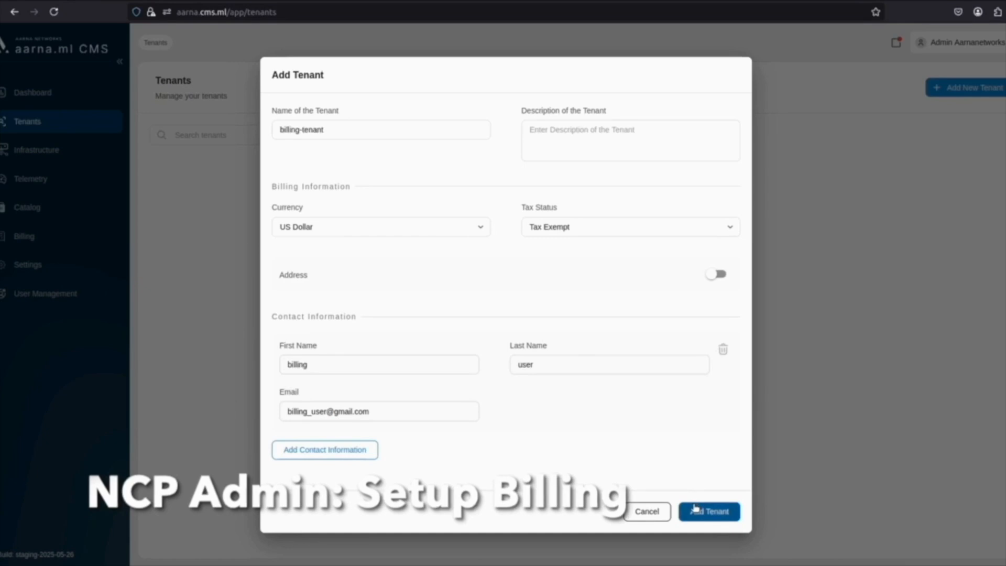
click(719, 513)
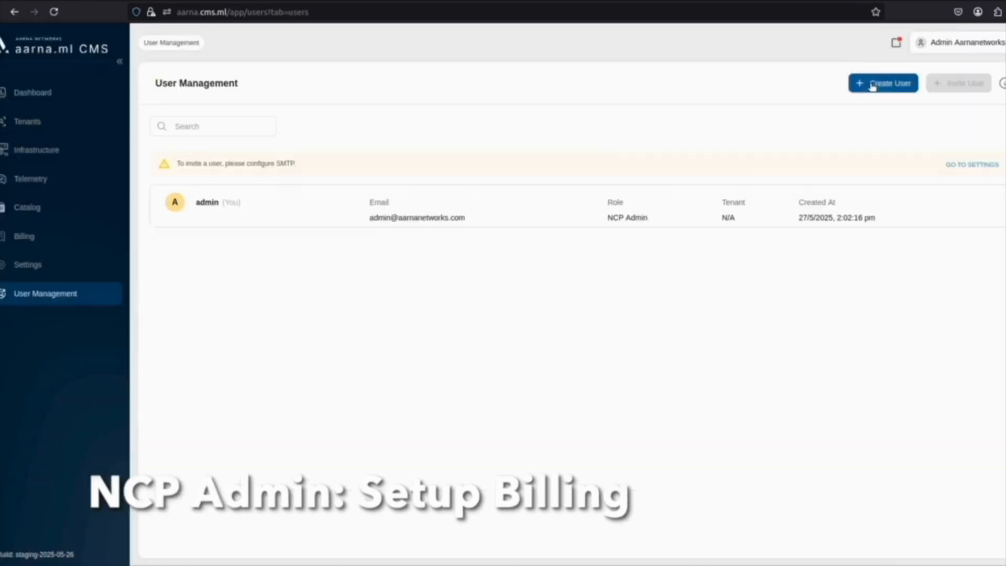
Begin a new user, pasting a username without its domain, then the e-mail and first name
click(883, 83)
click(346, 212)
key(ctrl+v)
drag(301, 213, 427, 224)
click(335, 209)
drag(315, 212, 439, 229)
key(BackSpace)
text(r)
click(547, 213)
key(ctrl+v)
click(366, 262)
text(bill)
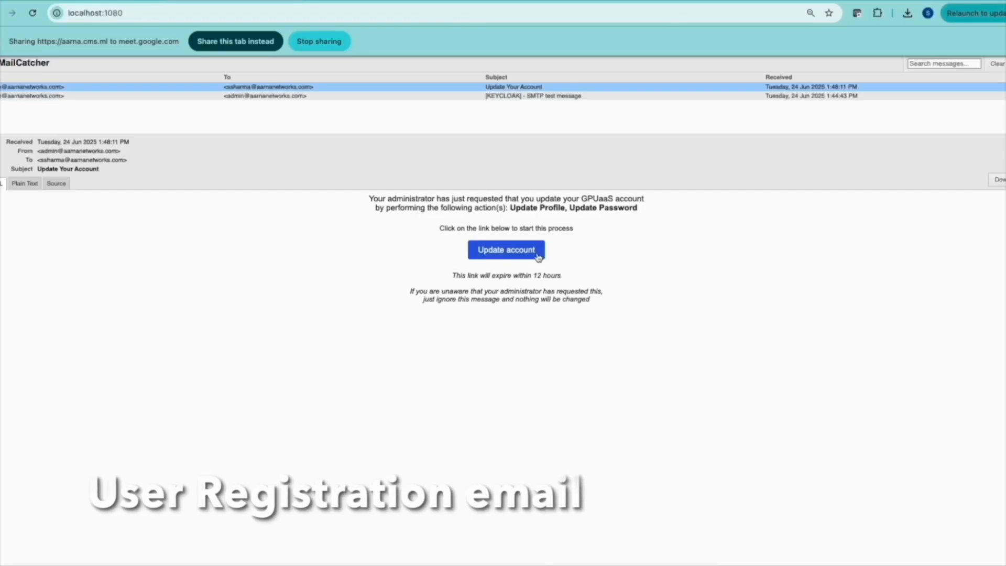
Activate the account from the MailCatcher e-mail, submit password and profile, and start entering the username
click(505, 252)
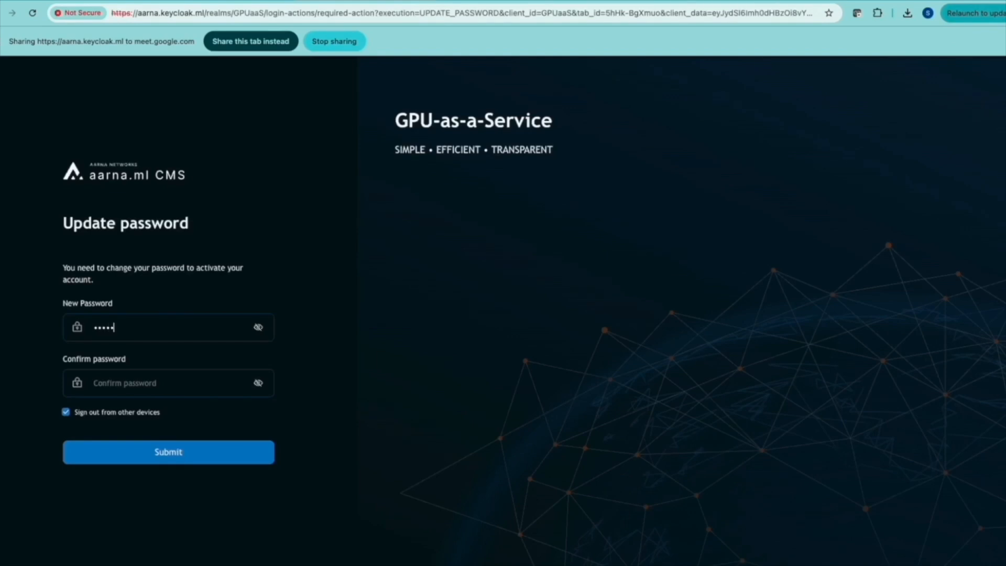
click(180, 452)
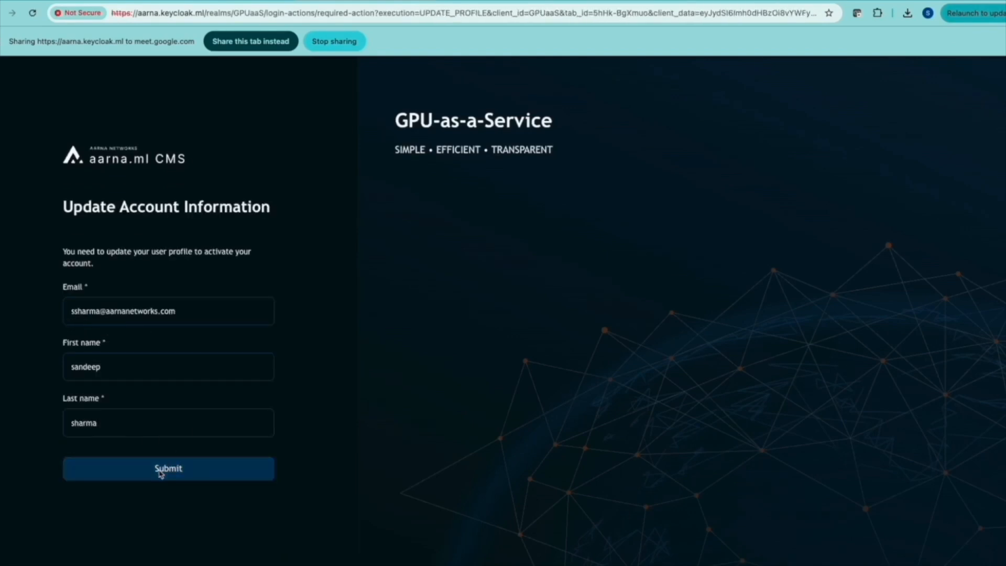
click(161, 475)
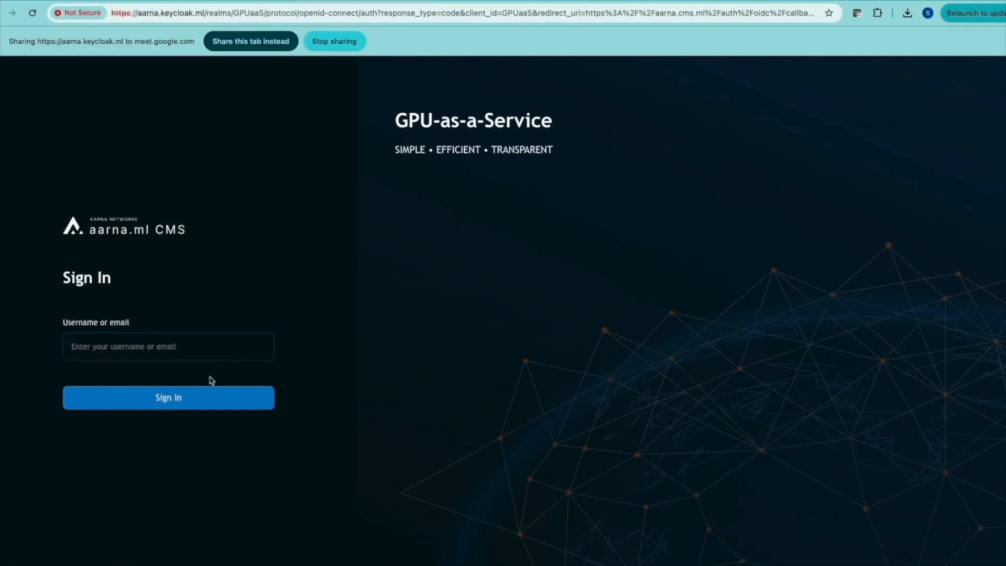
click(141, 349)
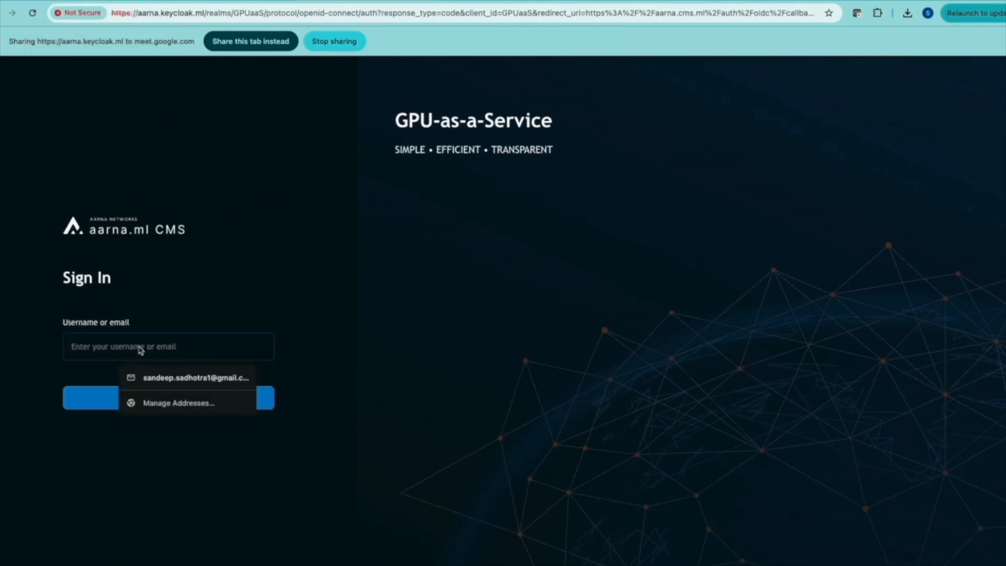
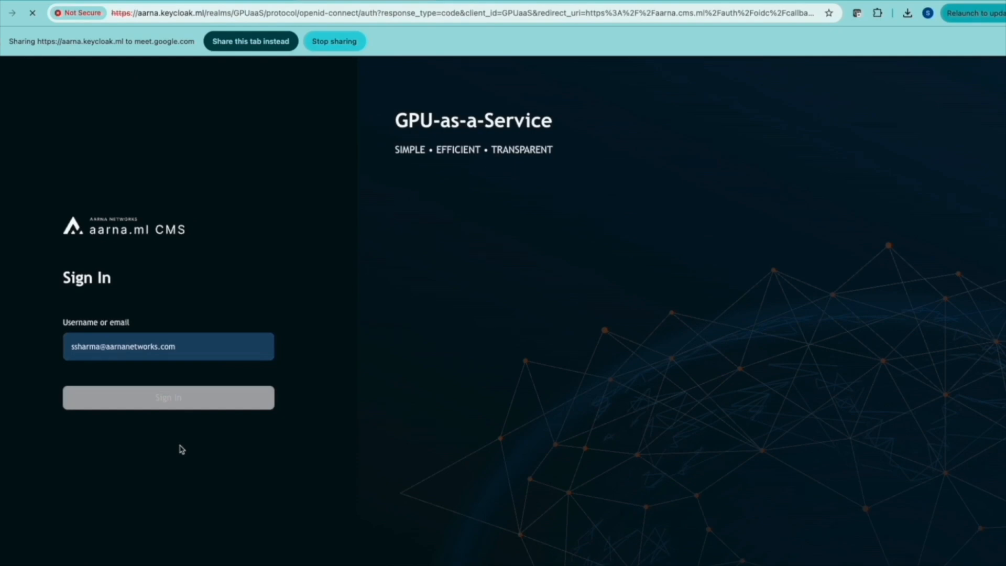
Sign in and create VPC 'compute' described 'compute vpc' with compute topology
click(172, 411)
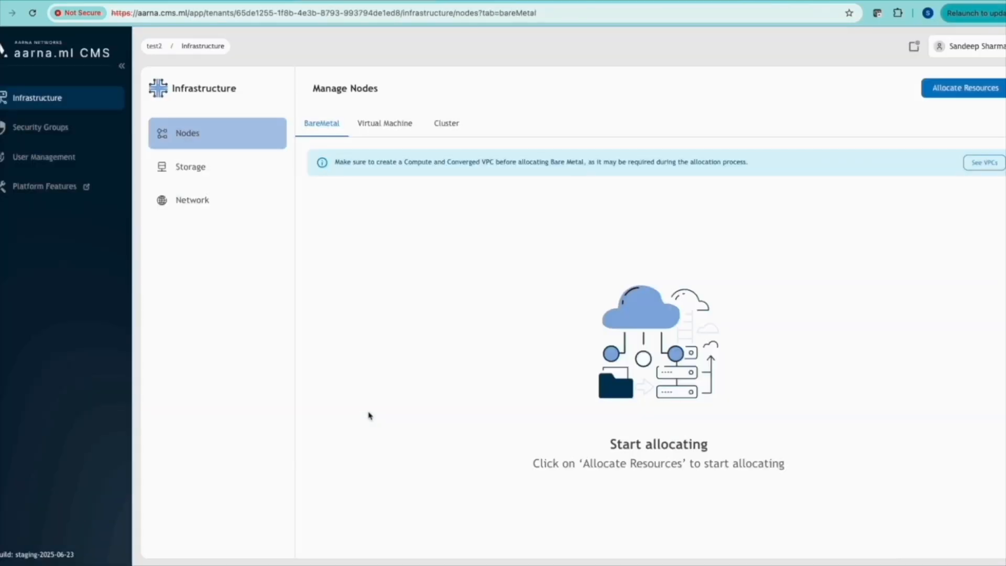
click(191, 199)
click(969, 87)
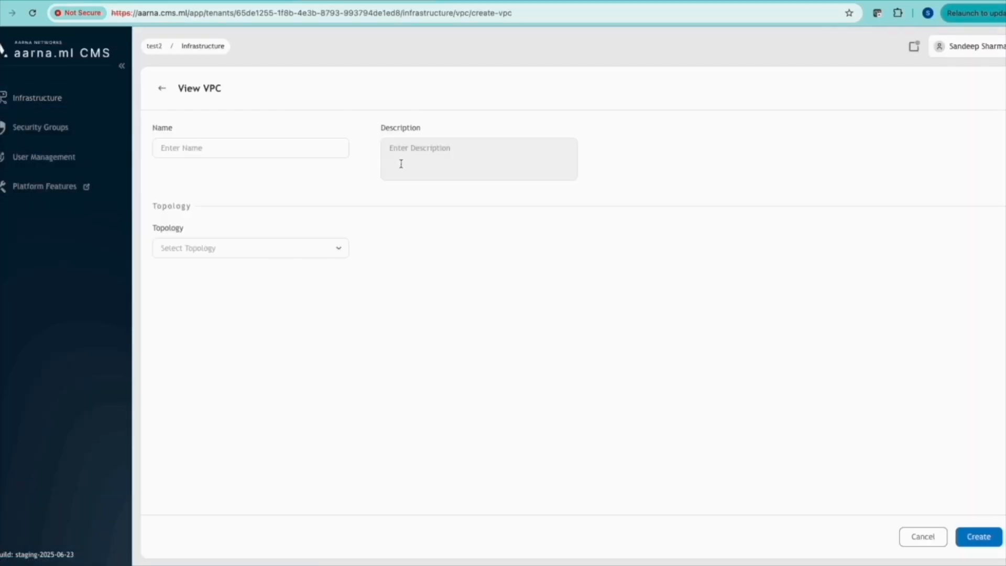
click(277, 148)
text(compute)
click(472, 160)
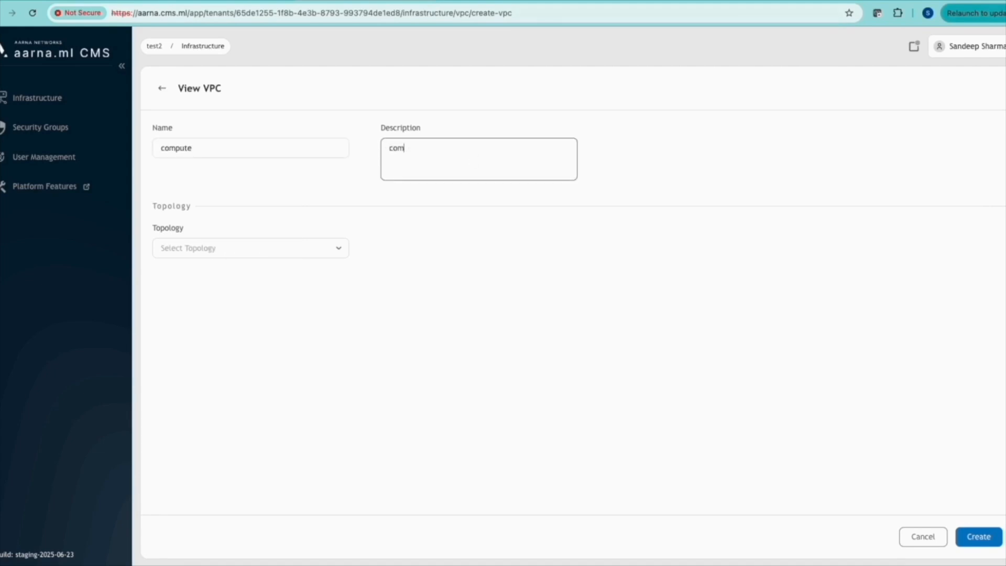
text(compute vpc)
click(328, 250)
click(252, 269)
click(979, 537)
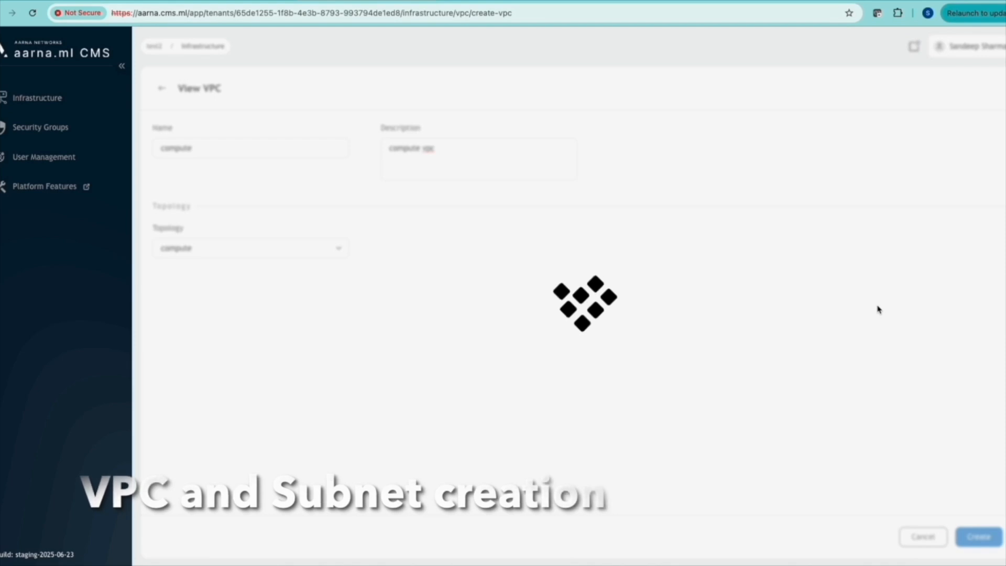
Add a 'compute' subnet with CIDR 192.168.20.0/24 to the compute VPC
click(974, 233)
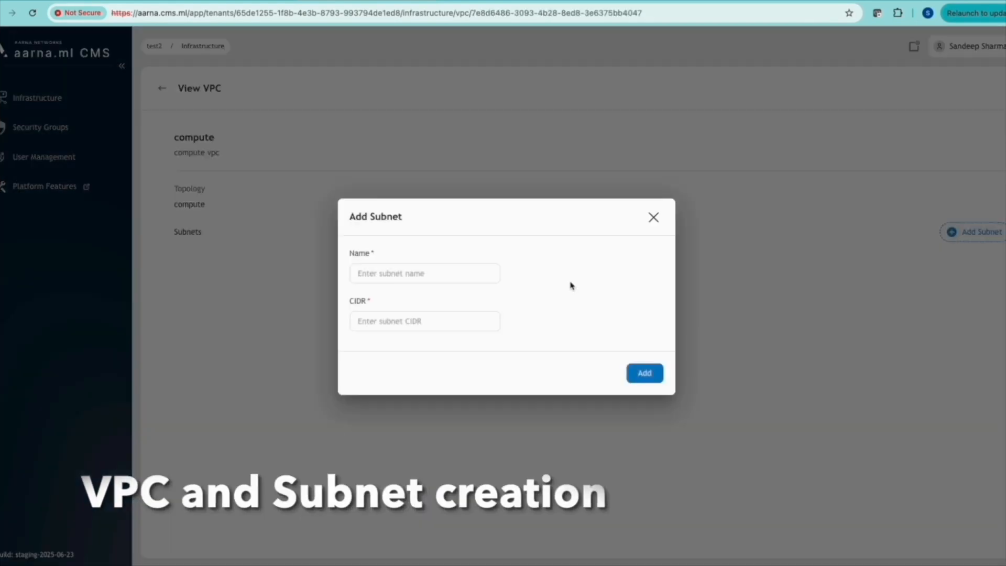
click(467, 273)
text(compute)
click(401, 327)
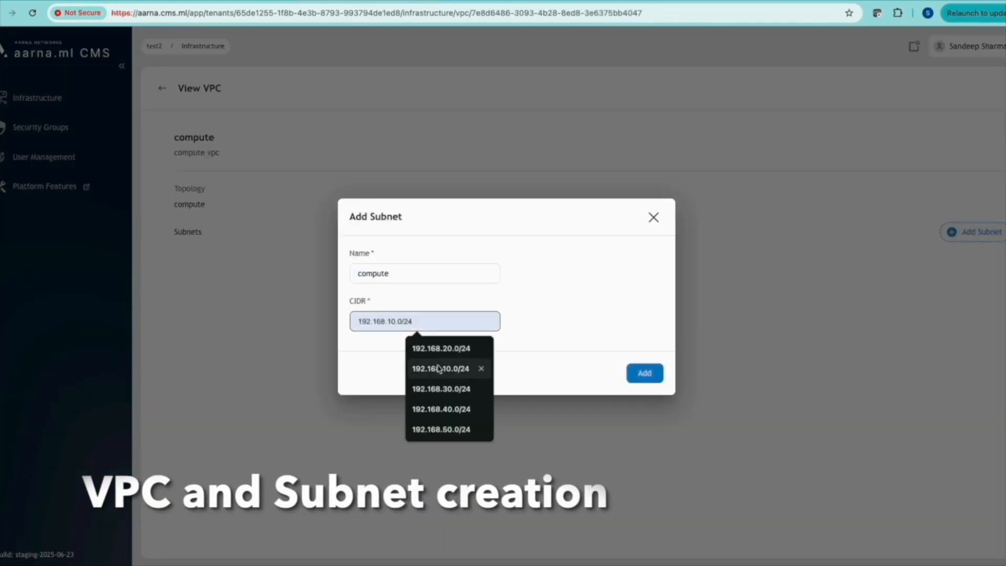
click(439, 373)
click(392, 324)
key(BackSpace)
text(2)
click(653, 375)
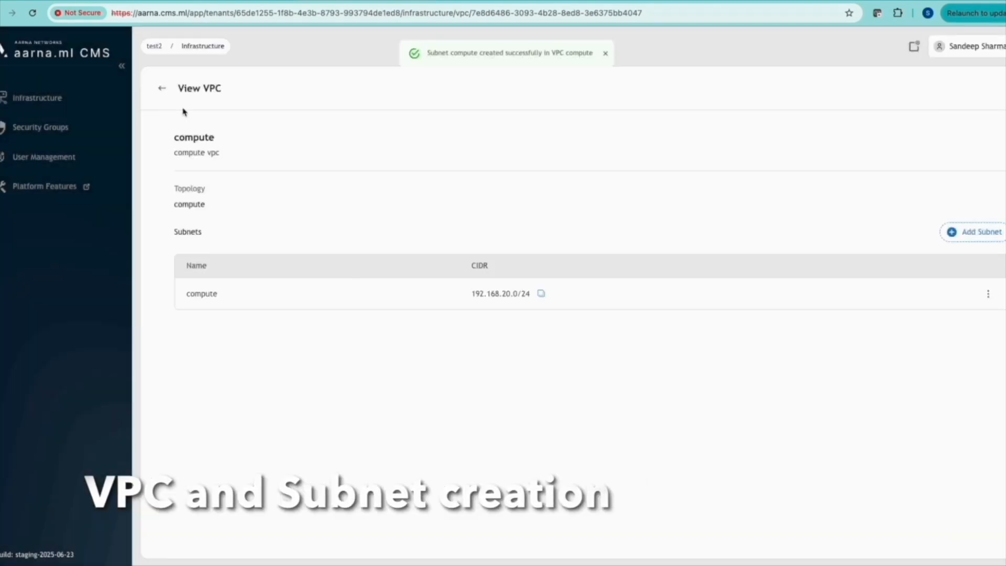
click(161, 88)
click(966, 99)
Create VPC 'converged' described 'In band nw' with converged topology
click(284, 146)
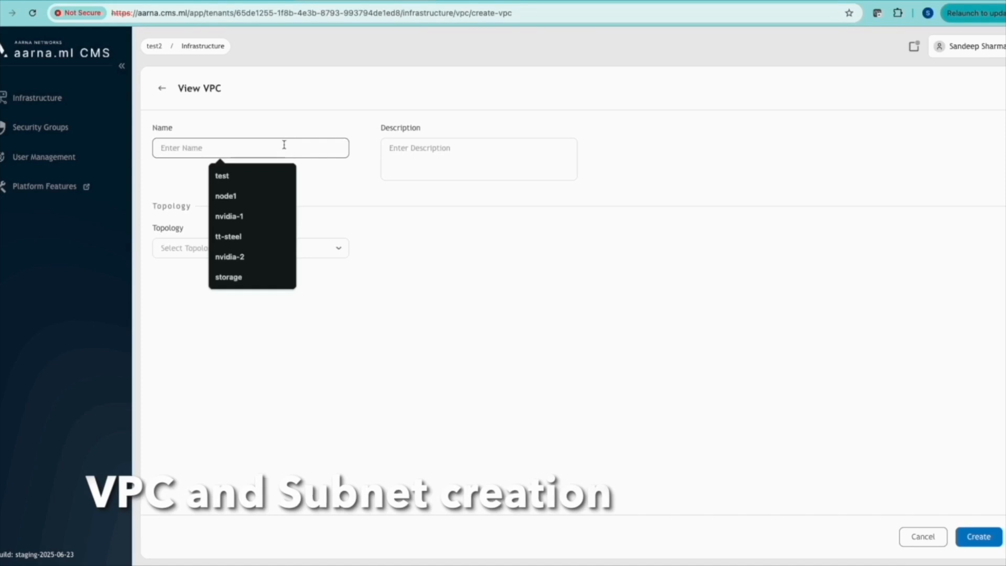
text(converged)
click(241, 175)
click(427, 157)
text(In band ov)
click(332, 250)
click(277, 290)
click(979, 538)
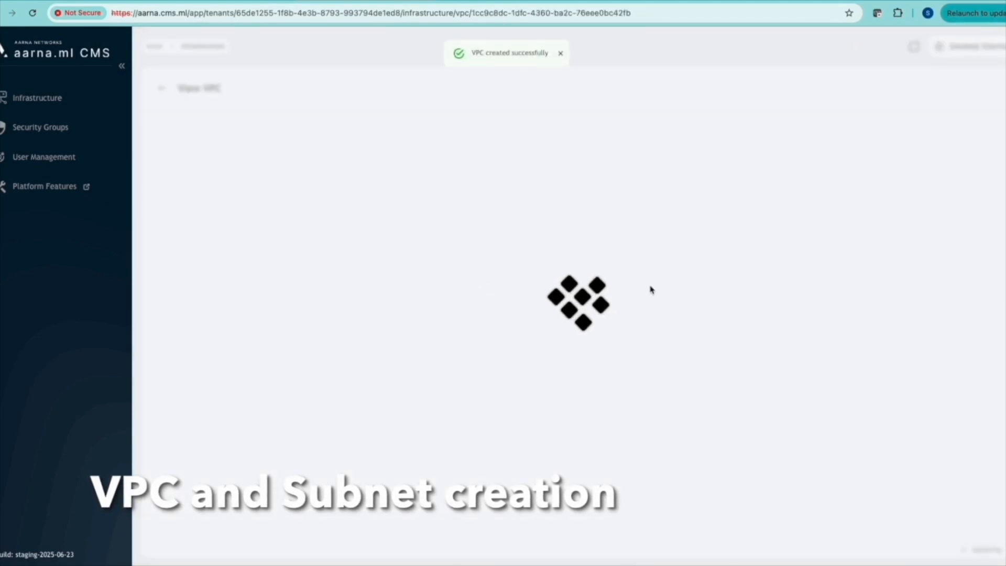
Add a 'converged' subnet with CIDR 192.168.30.0/24 and return to the network list
click(967, 232)
click(480, 272)
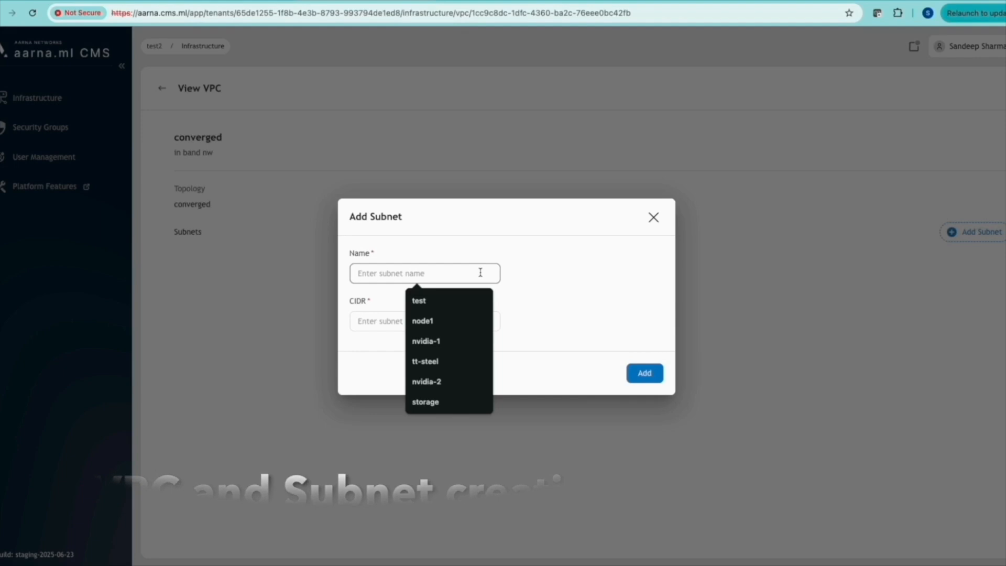
text(converged)
click(433, 320)
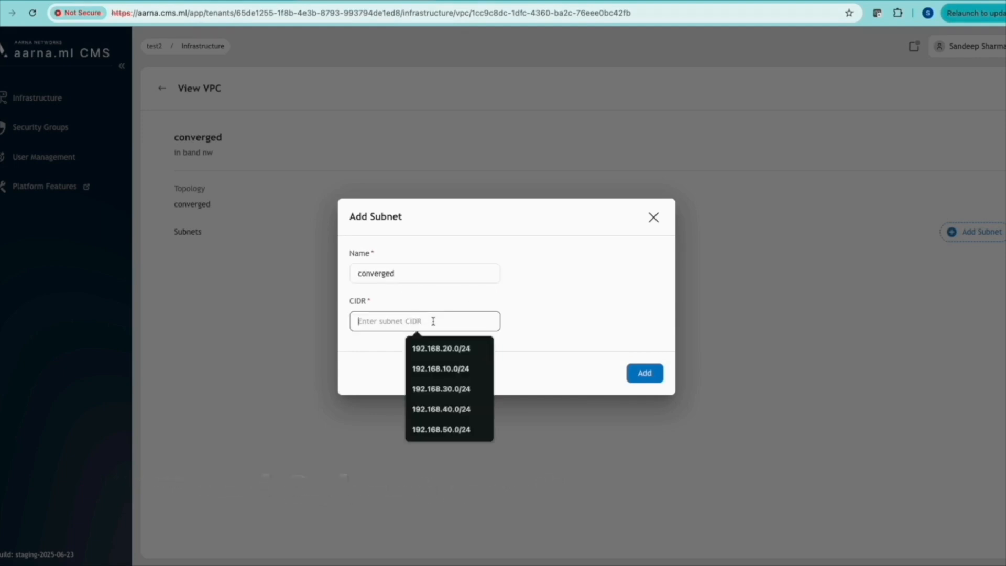
click(430, 397)
click(655, 377)
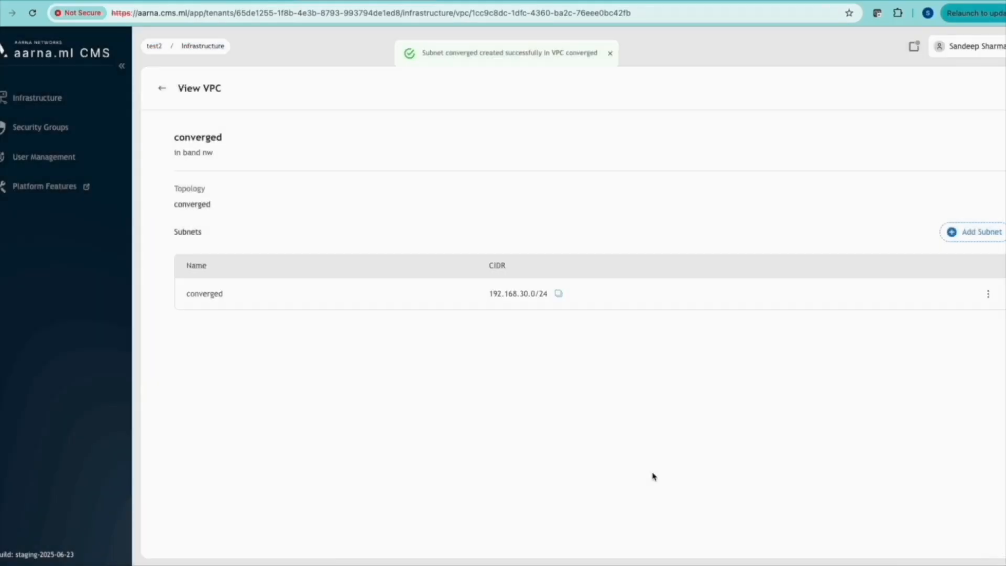
click(161, 88)
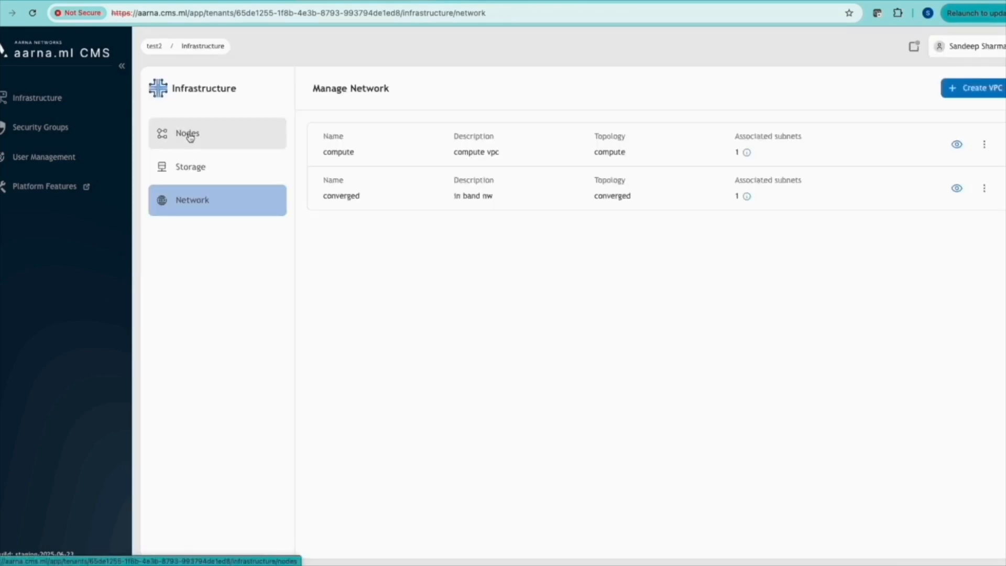
Create the security group 'secgrp', then go to the Infrastructure nodes page
click(59, 129)
click(966, 95)
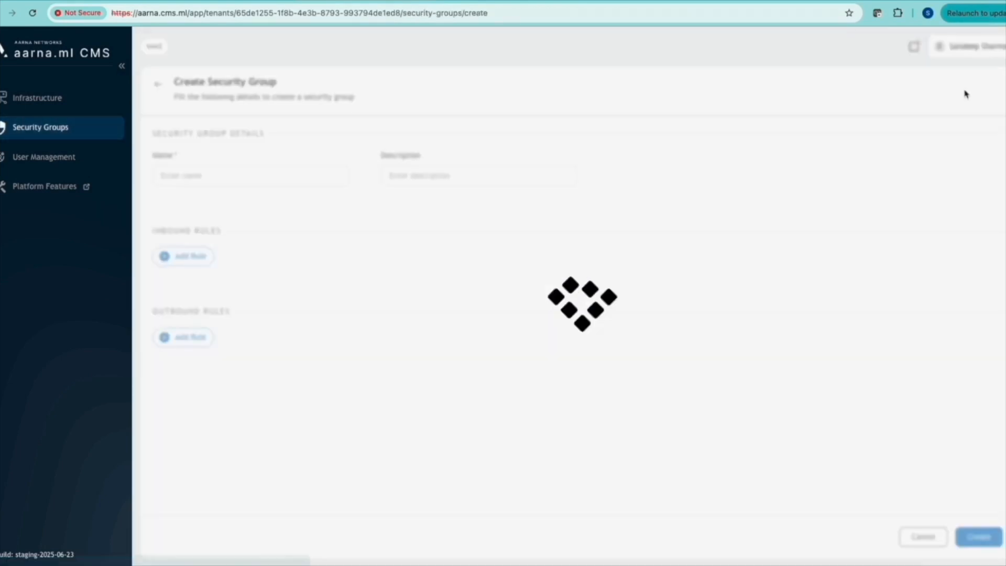
click(256, 174)
text(secgrp)
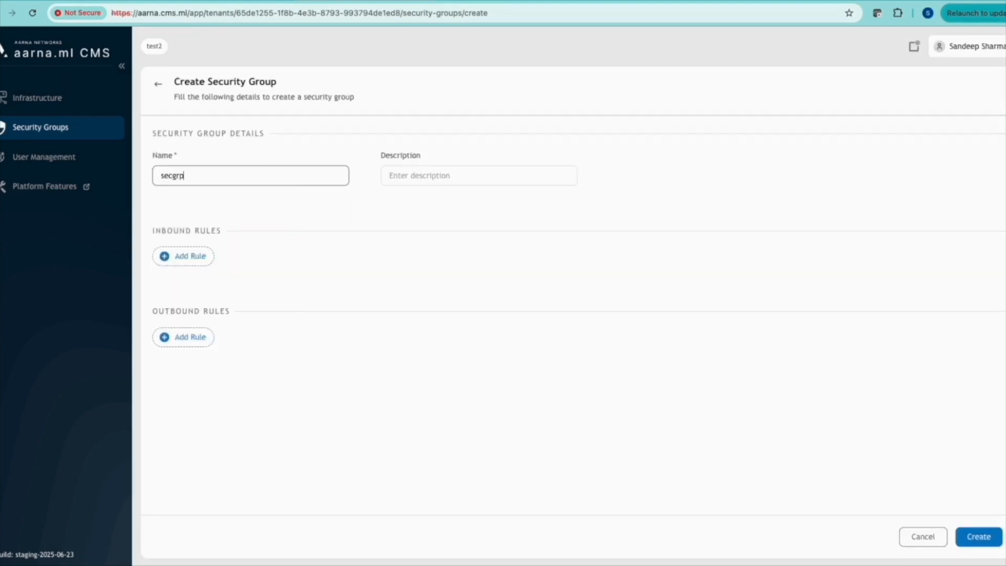
click(978, 536)
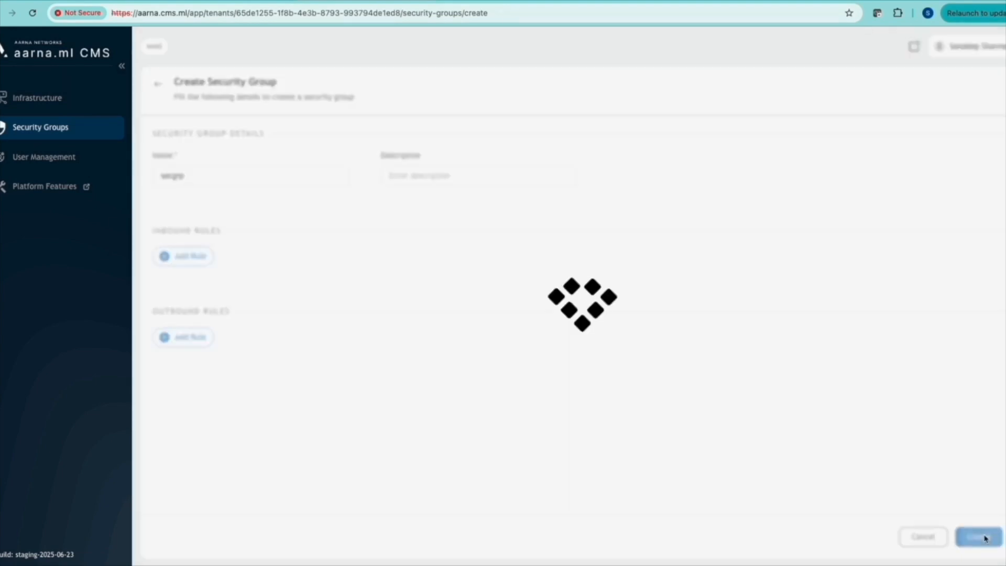
click(28, 99)
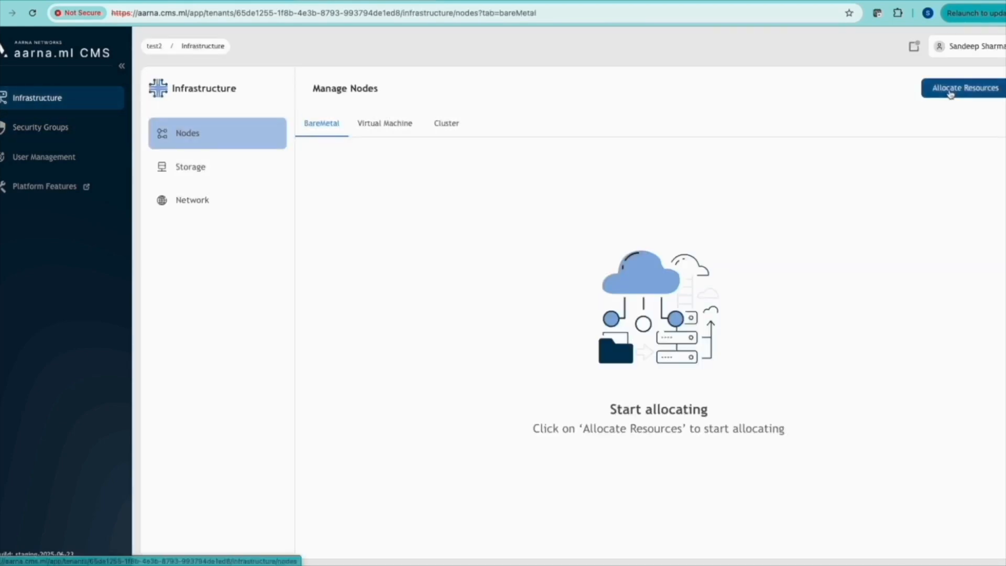
Start a fixed-template BareMetal allocation using the $0/hour qemu flavor
click(950, 92)
click(452, 369)
click(506, 424)
click(496, 382)
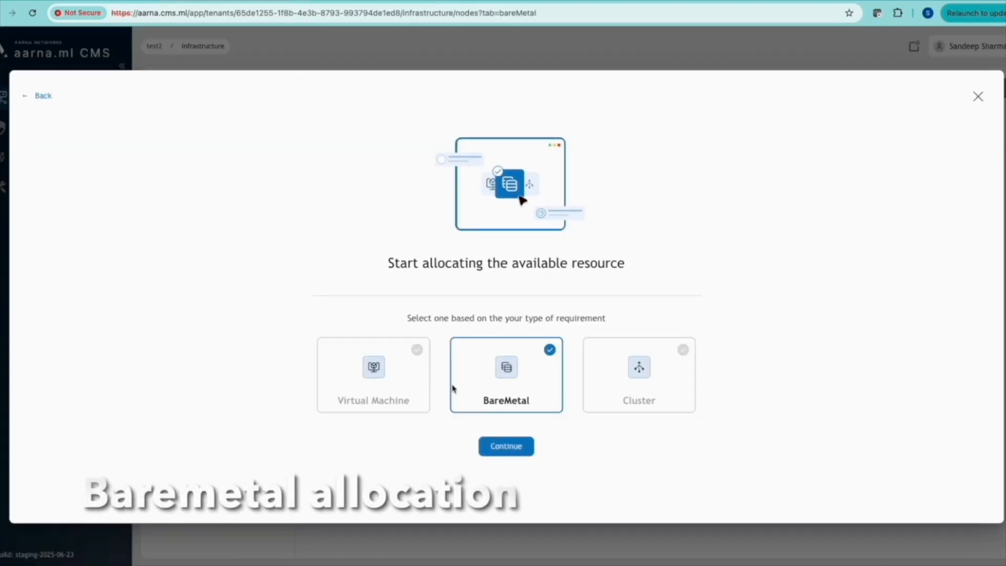
click(512, 449)
click(342, 340)
click(982, 537)
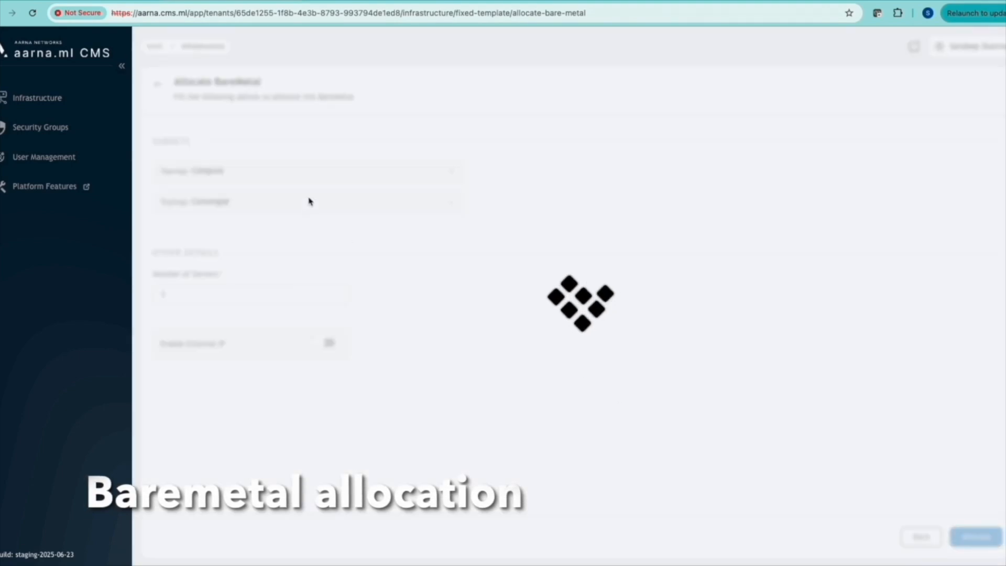
Allocate 3 servers on compute and converged subnets with external IP and secgrp, then open Storage
click(346, 178)
click(179, 228)
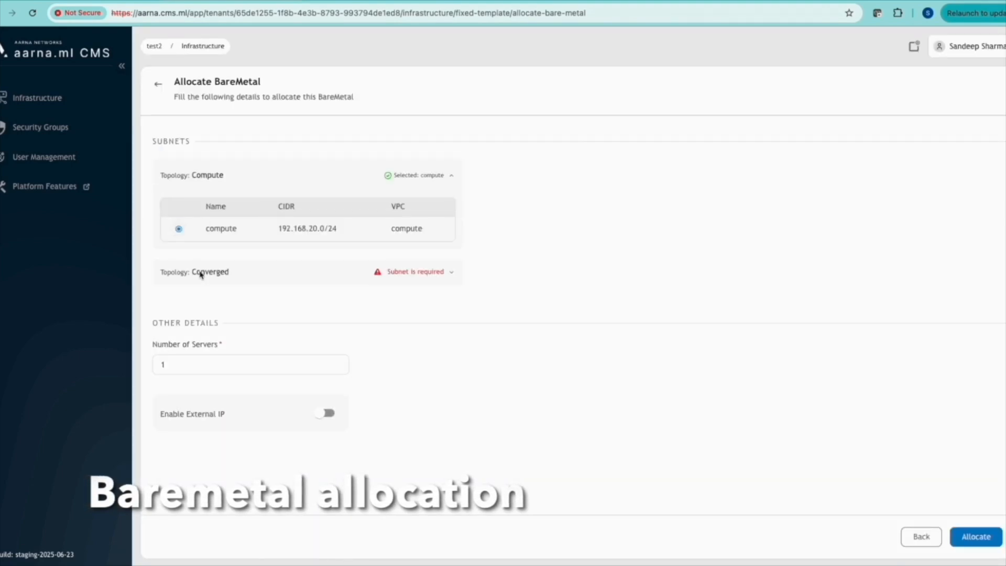
click(200, 275)
click(180, 331)
scroll(314, 353, down, 1)
double_click(336, 414)
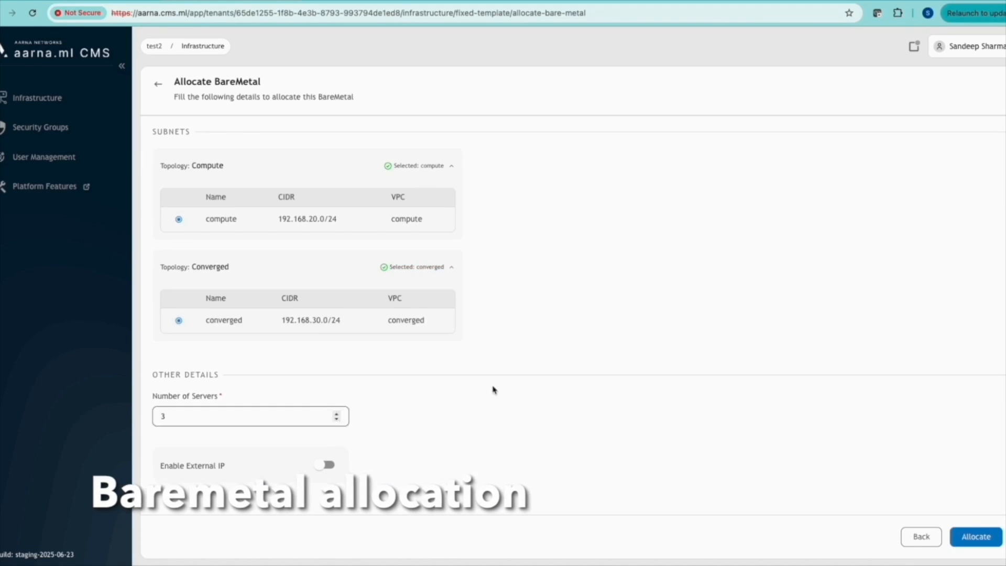
click(326, 465)
click(250, 508)
click(180, 532)
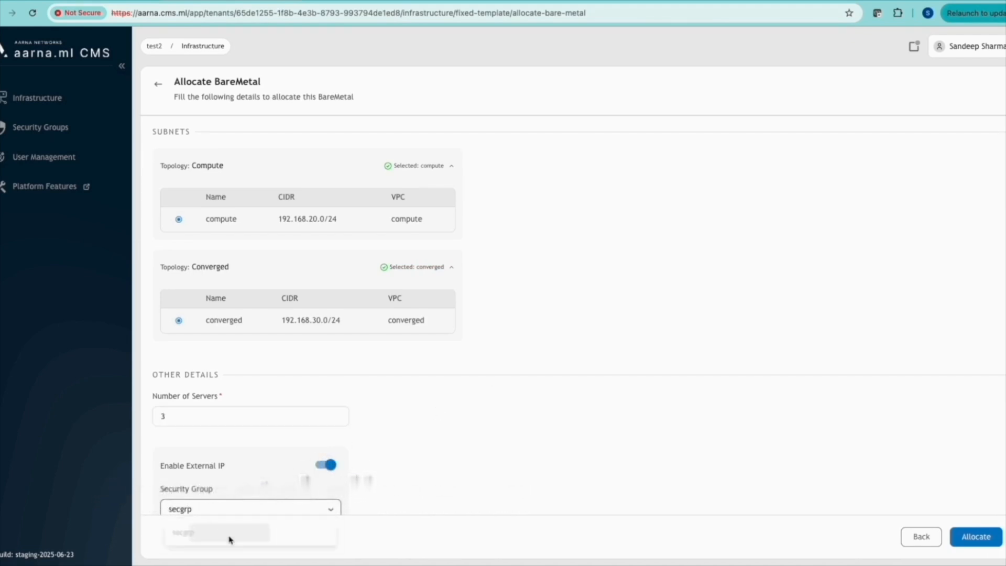
scroll(952, 563, down, 1)
click(974, 537)
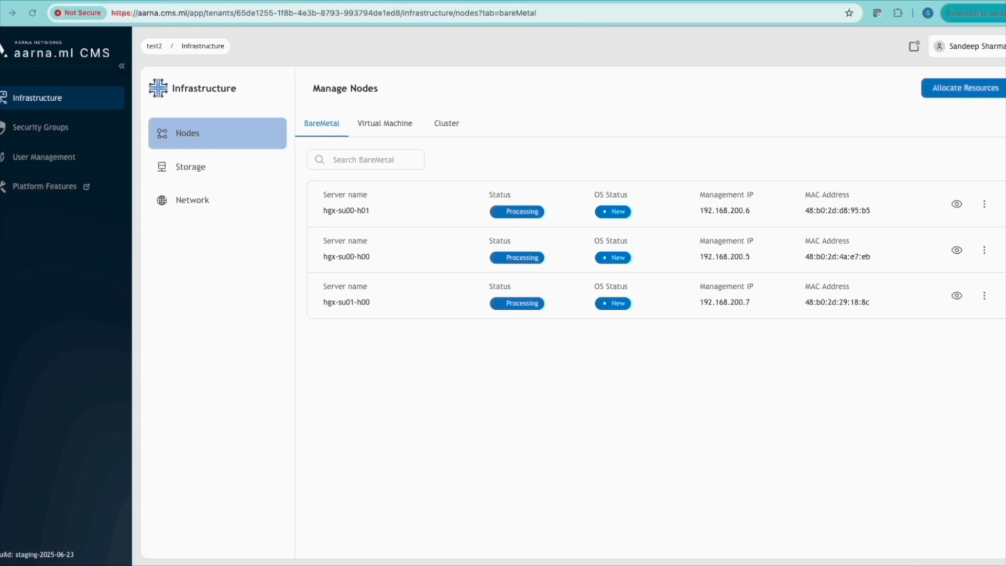
click(190, 167)
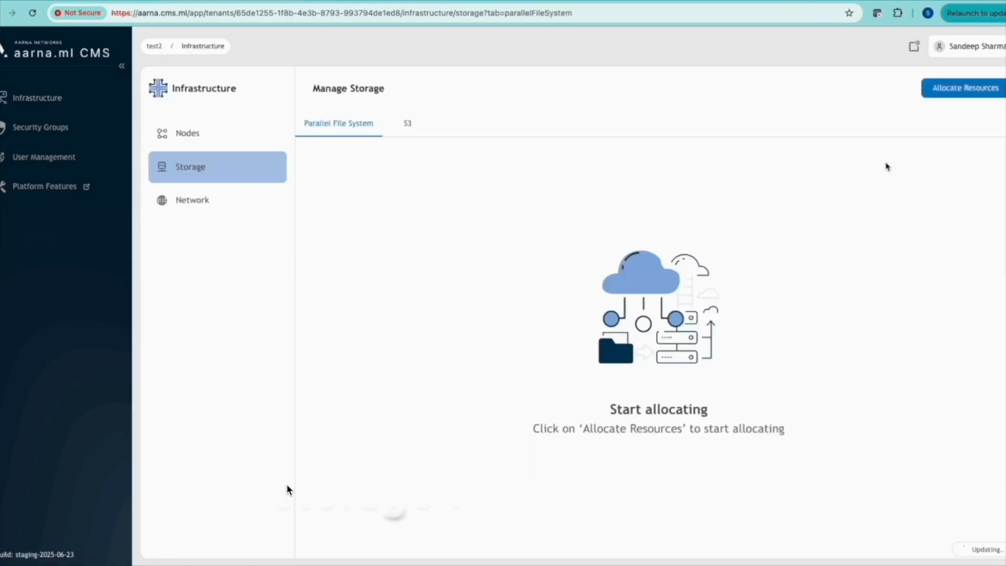
Allocate a 1GB parallel file system from storage-0 to hgx-su00-h01, then return to Nodes
click(951, 90)
click(447, 395)
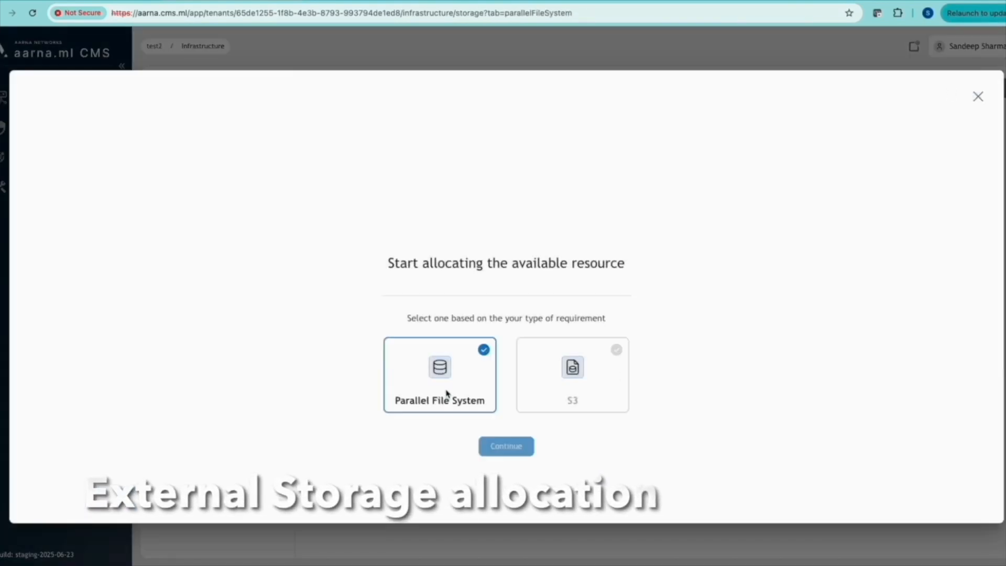
click(518, 449)
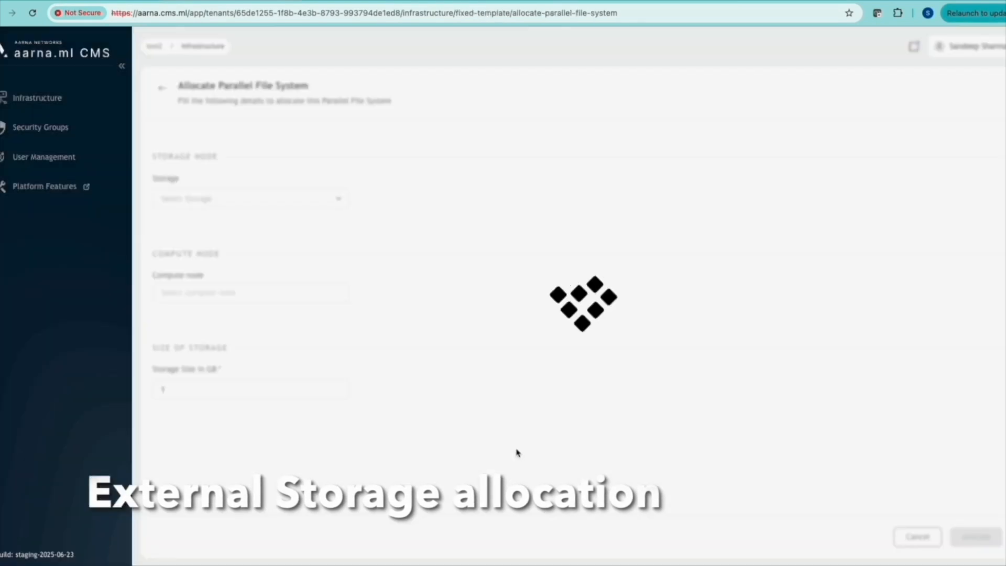
click(337, 202)
click(283, 223)
click(265, 292)
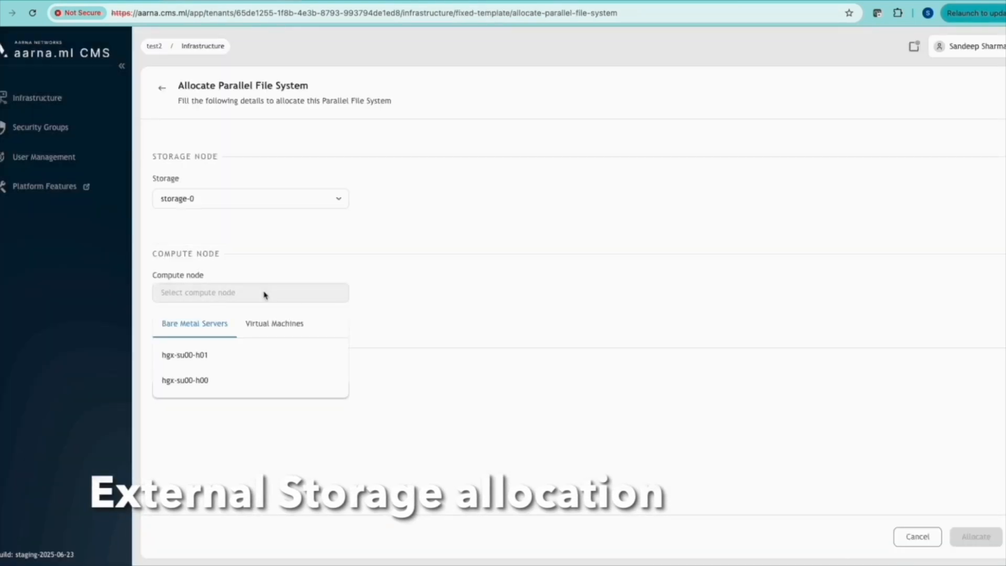
click(204, 361)
click(969, 541)
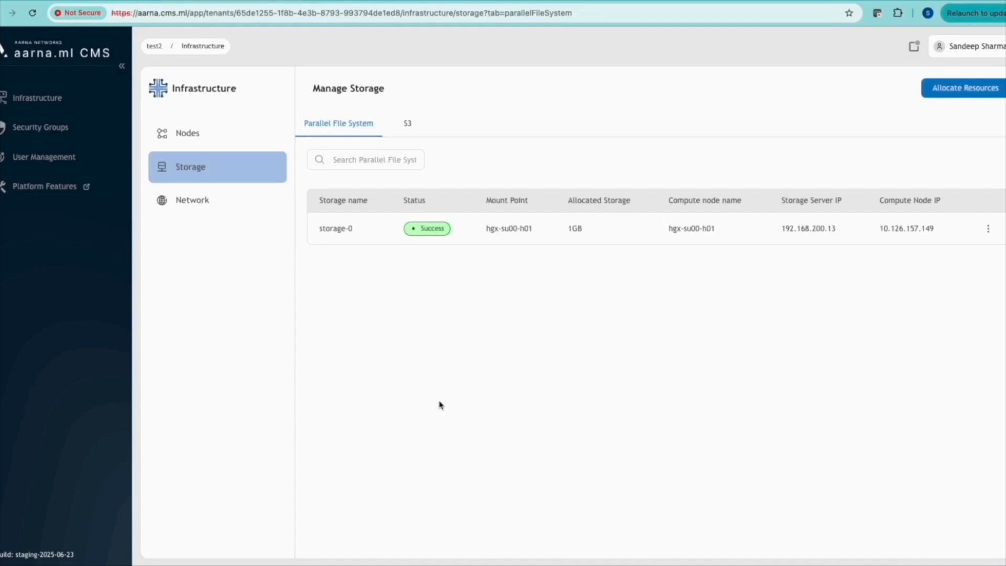
click(252, 134)
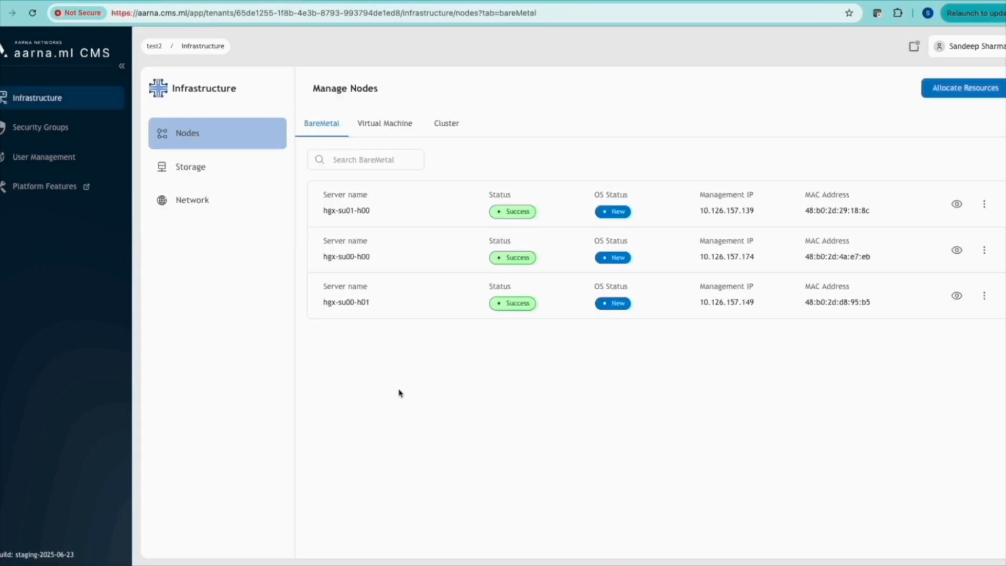
Inspect hgx-su00-h01's Storage, Network, CPU Observability and Overview tabs
click(957, 296)
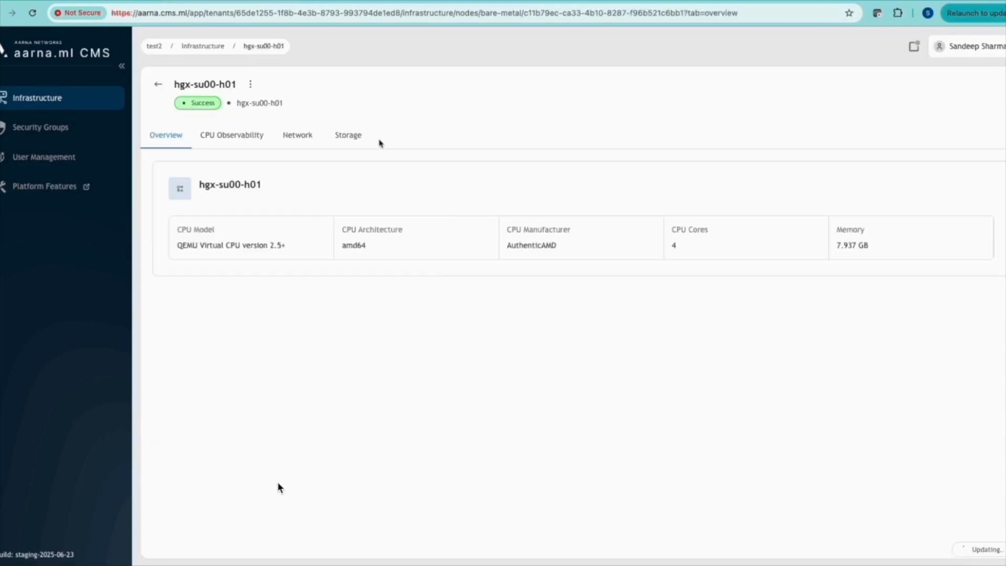
click(354, 138)
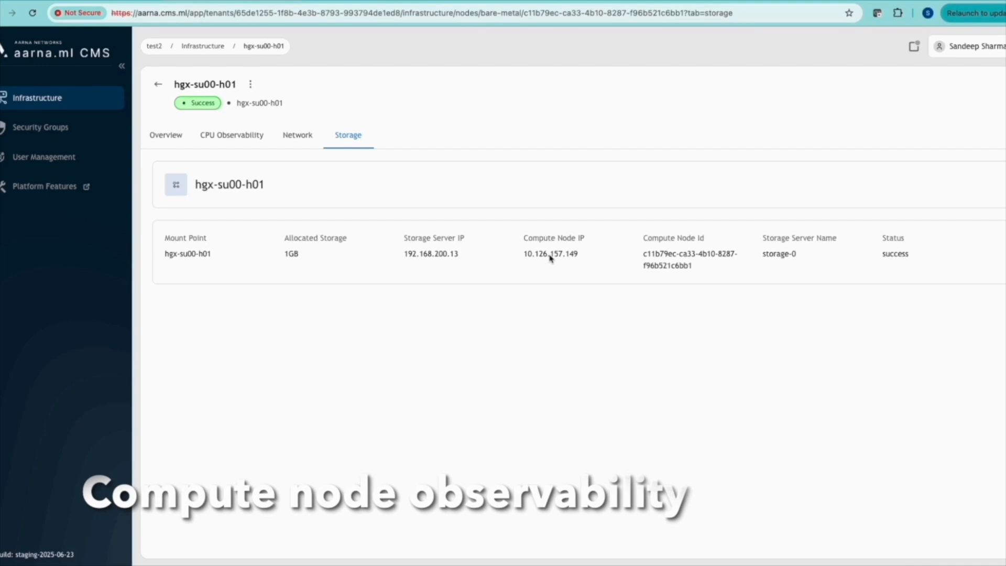
click(298, 135)
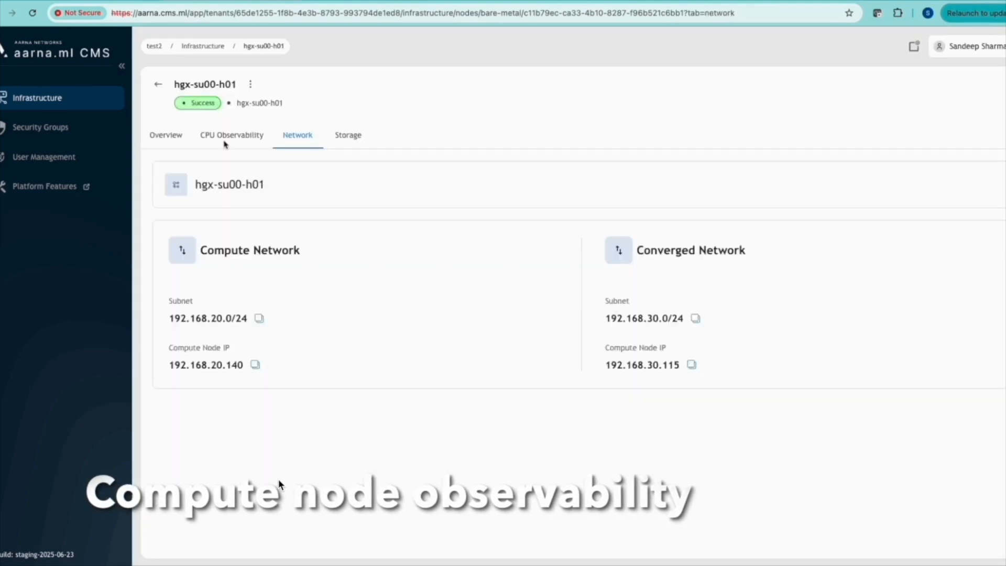
click(228, 138)
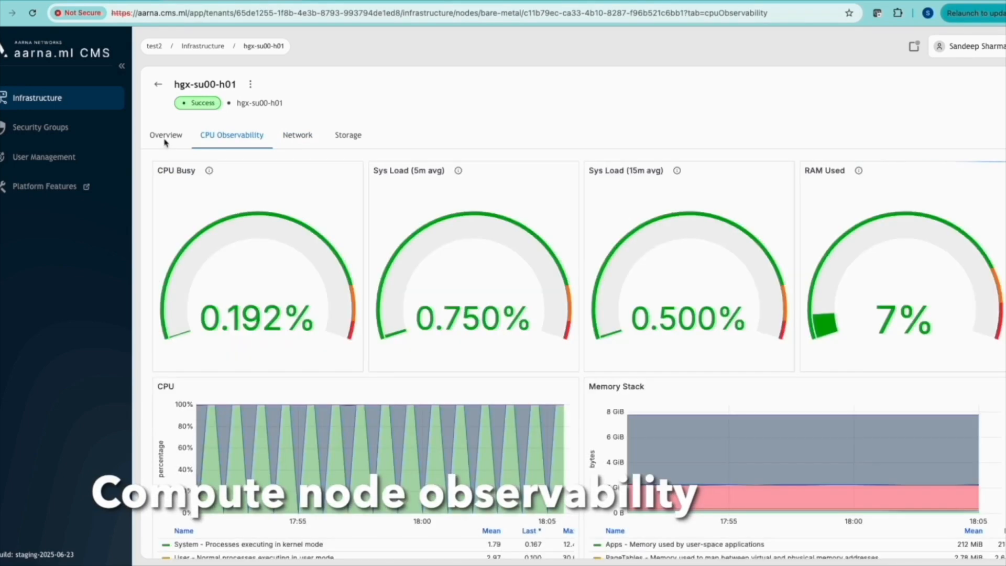
click(165, 136)
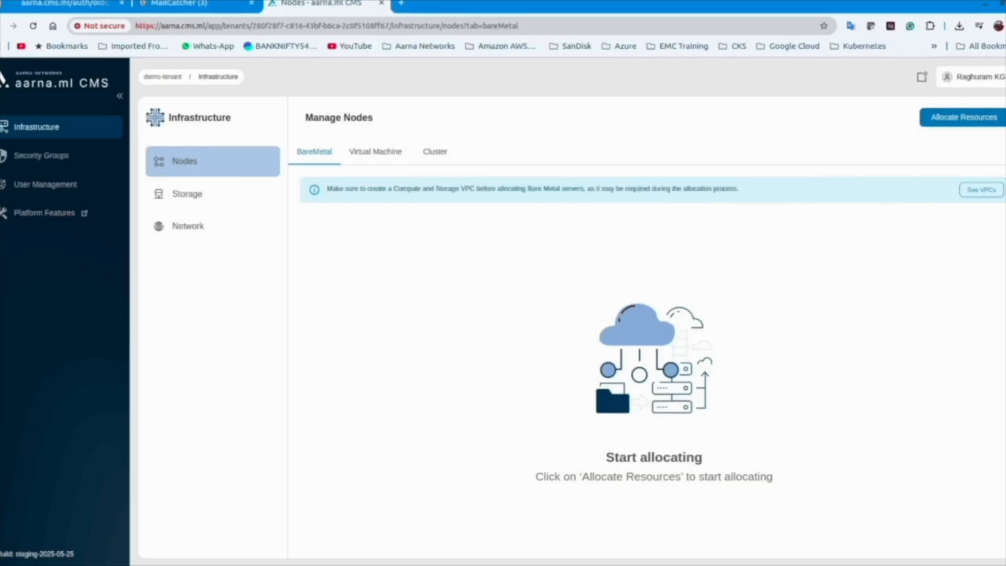
Start a fixed-template Virtual Machine allocation named demovm
click(963, 116)
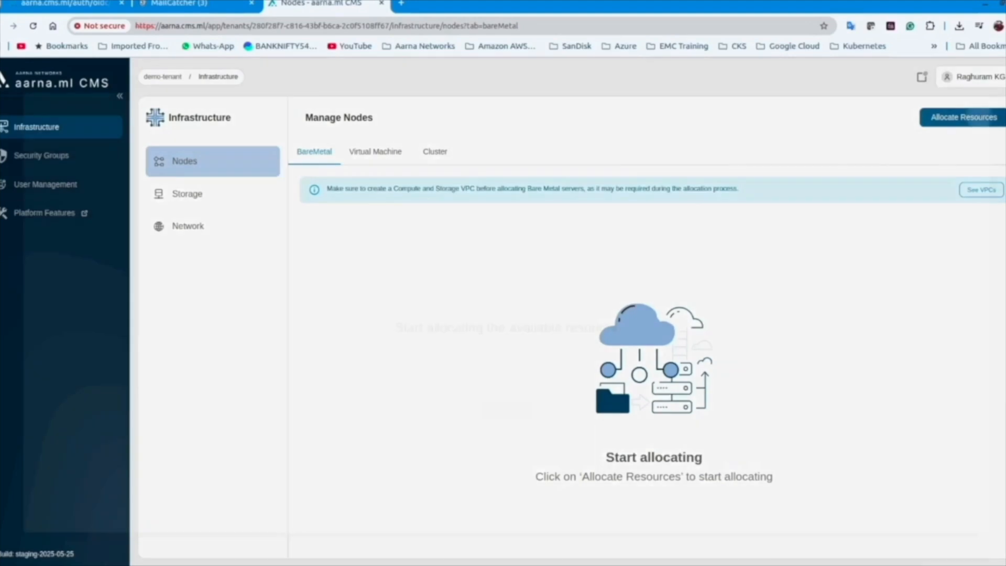
click(455, 387)
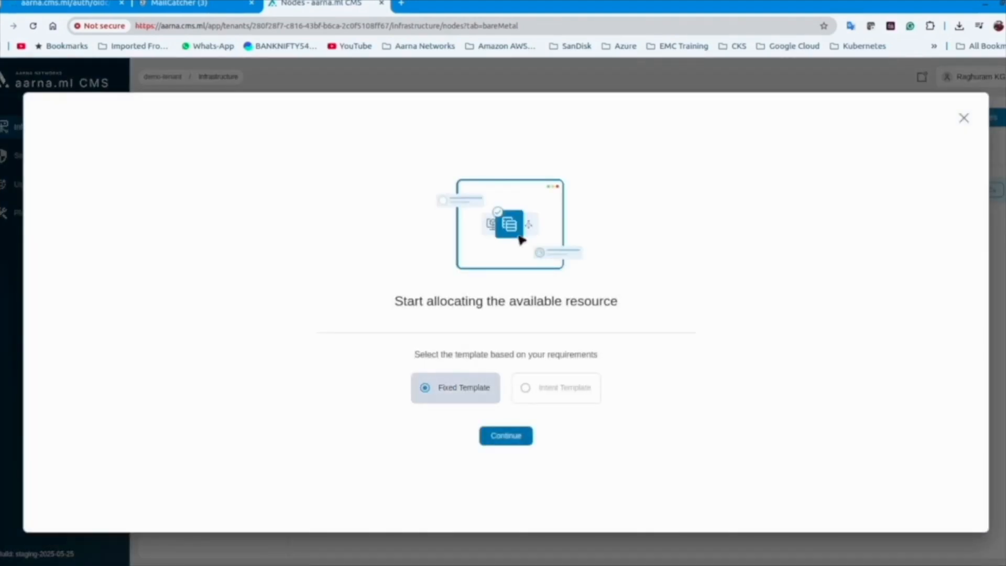
click(506, 436)
click(377, 388)
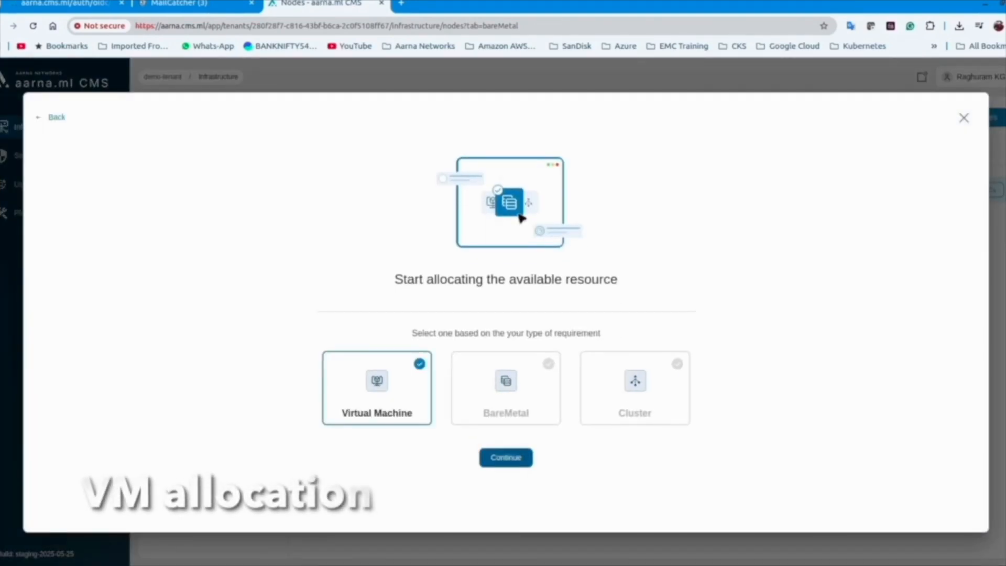
click(505, 457)
click(245, 239)
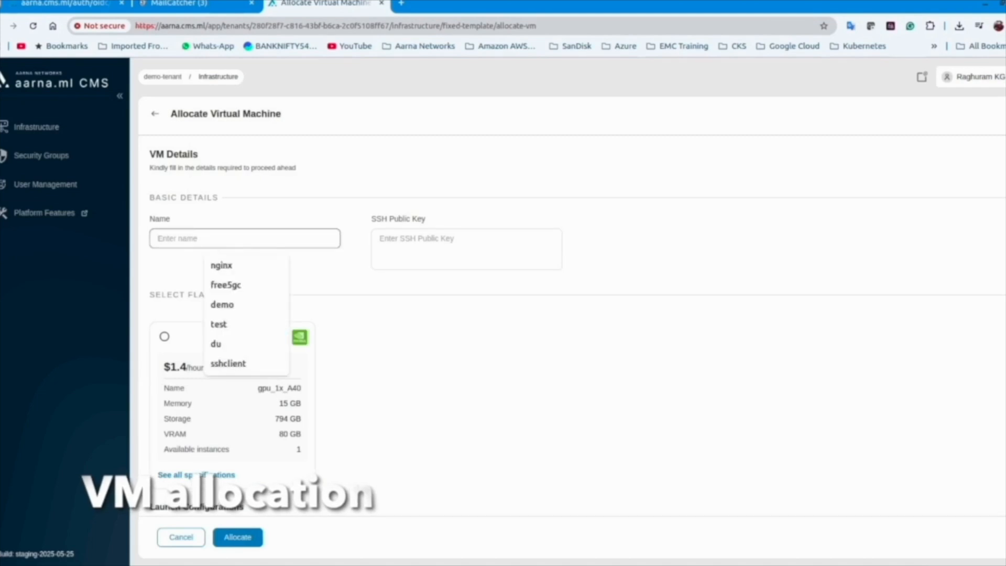
text(demovm)
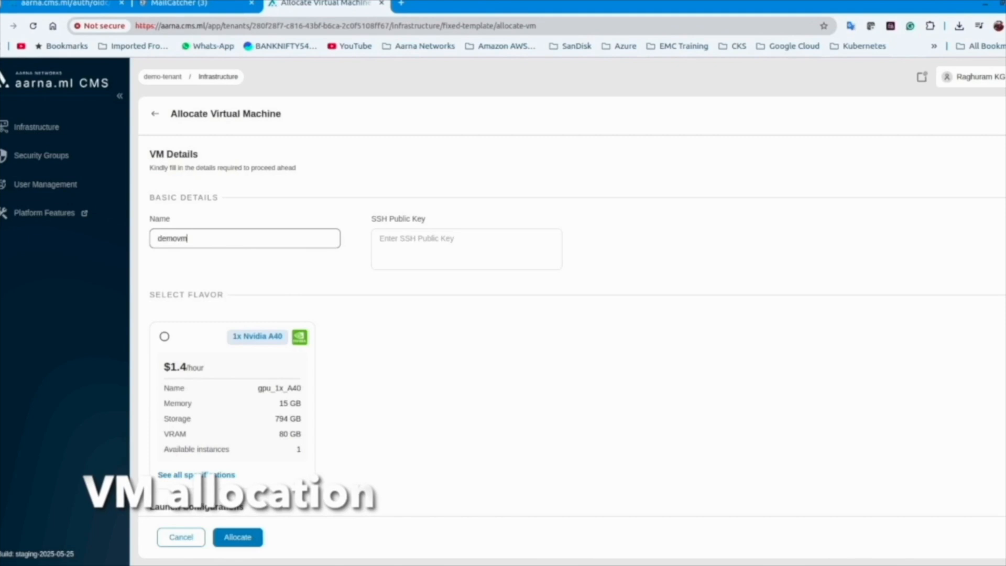
Paste the SSH public key from the notes, choose gpu_1x_A40 and ubuntu-22.04-jammy, and allocate
click(41, 547)
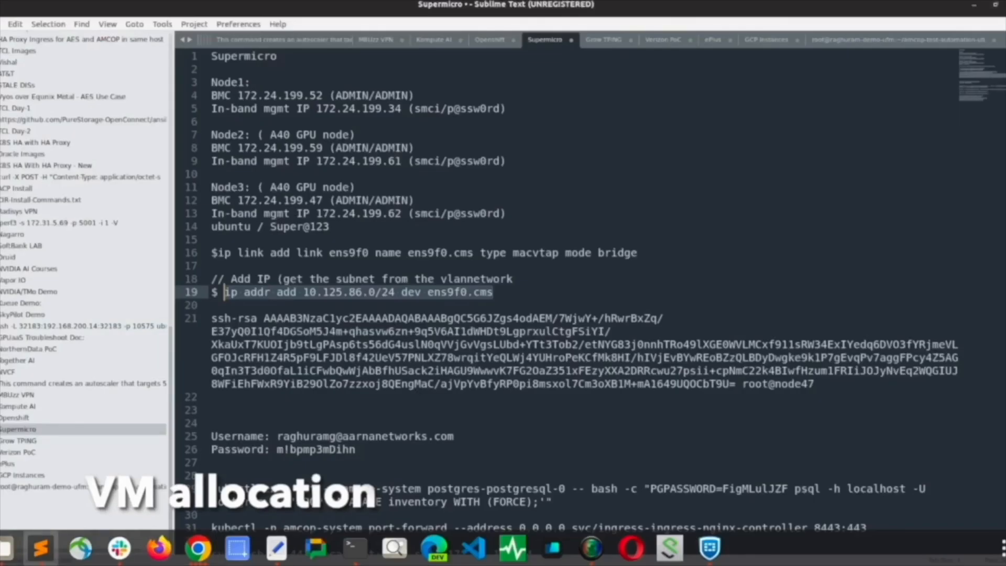
drag(816, 384, 212, 319)
key(ctrl+c)
key(alt+Tab)
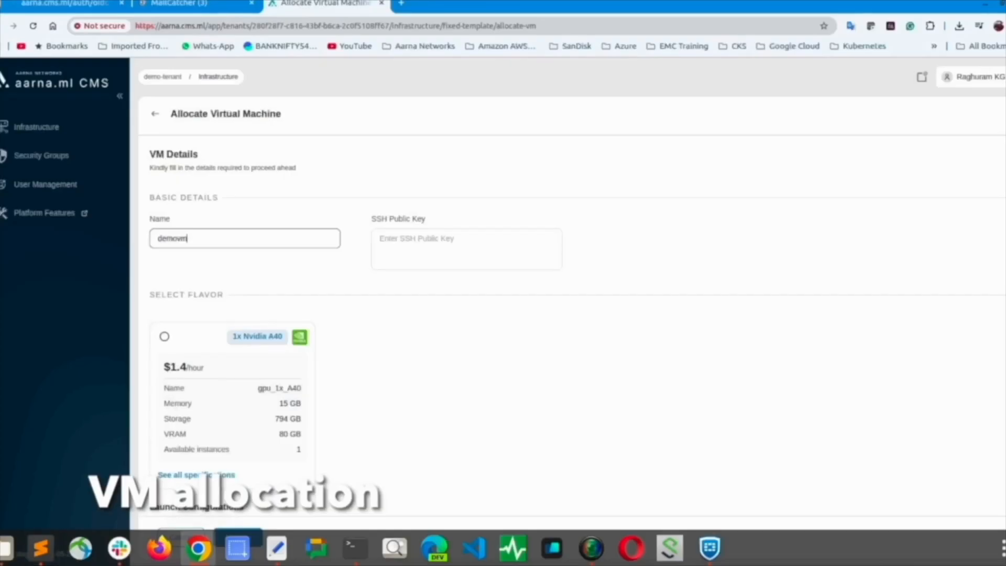
click(544, 256)
key(ctrl+v)
scroll(544, 315, down, 4)
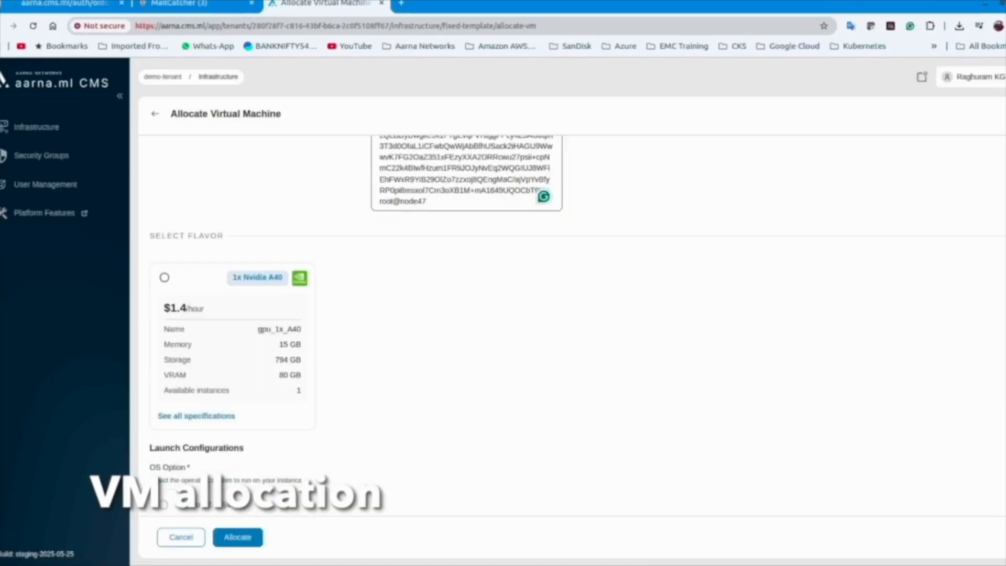
click(164, 254)
click(224, 481)
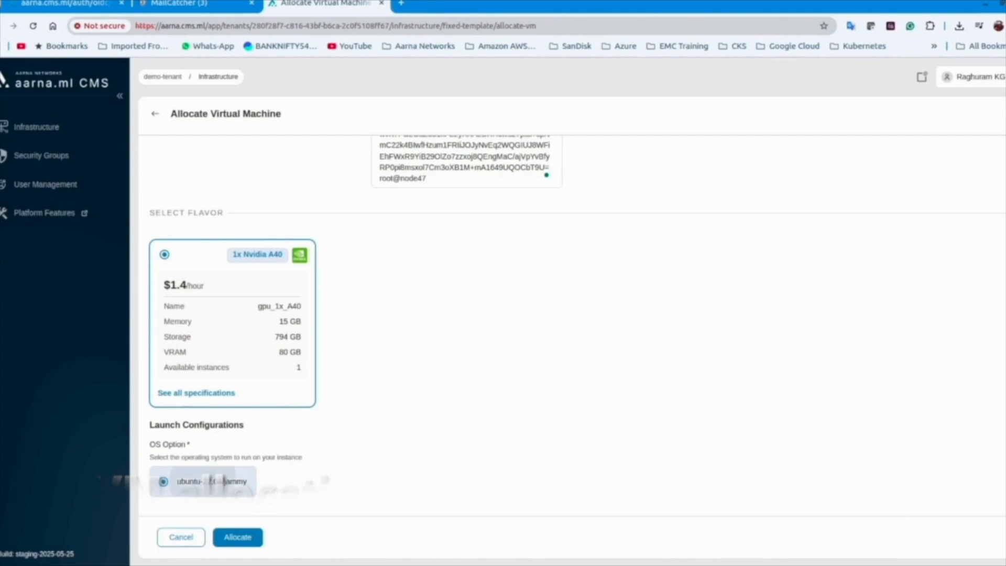
click(238, 537)
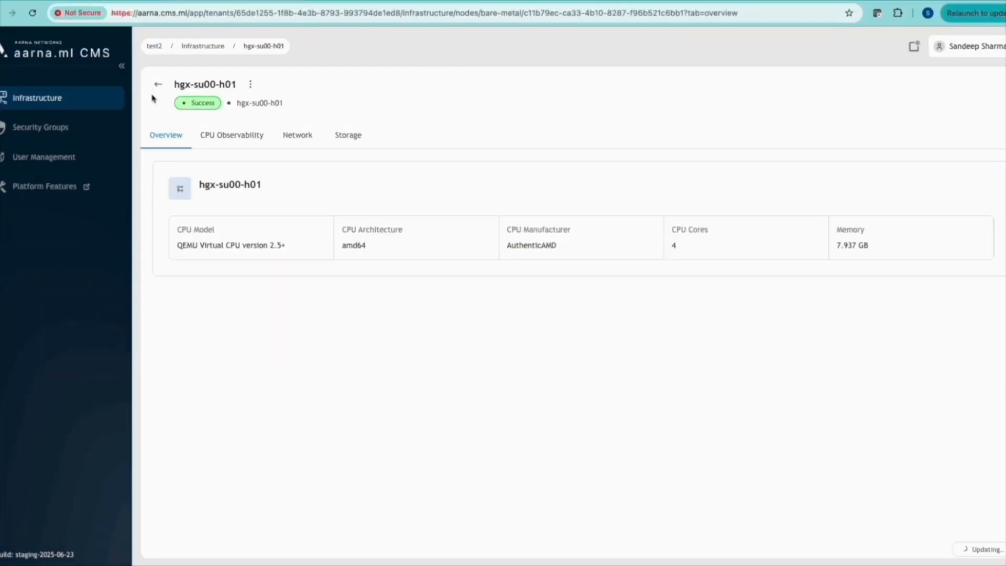
Go back and sign in as the other tenant's user with the saved username and password
click(158, 84)
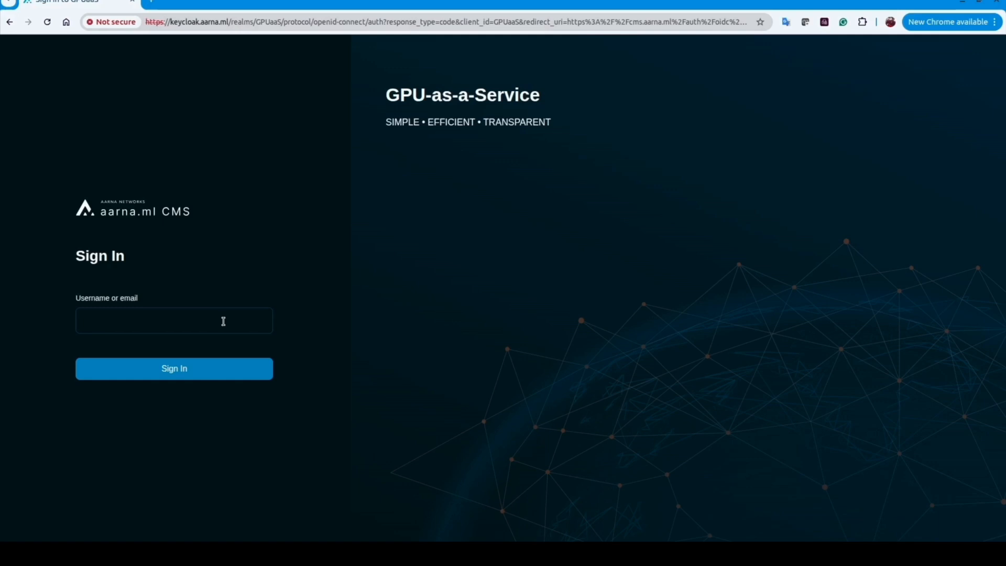
click(224, 321)
text(mic)
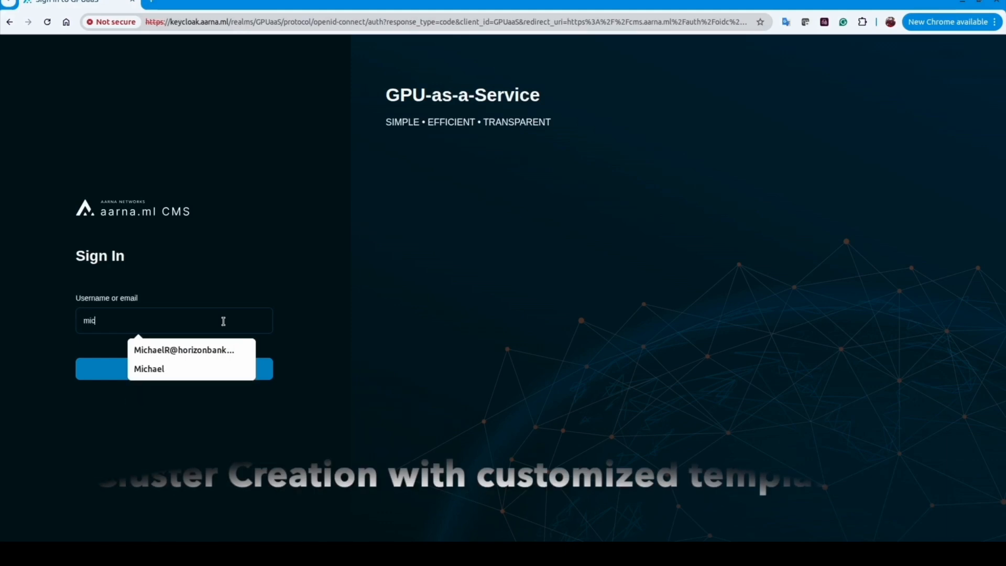
click(202, 349)
click(191, 369)
click(166, 311)
text(••••••••)
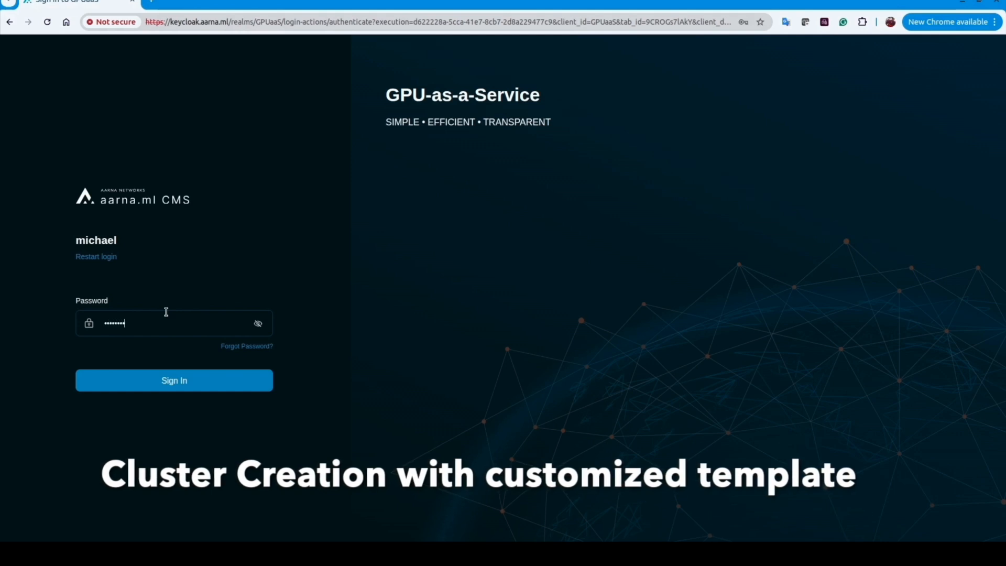
click(169, 375)
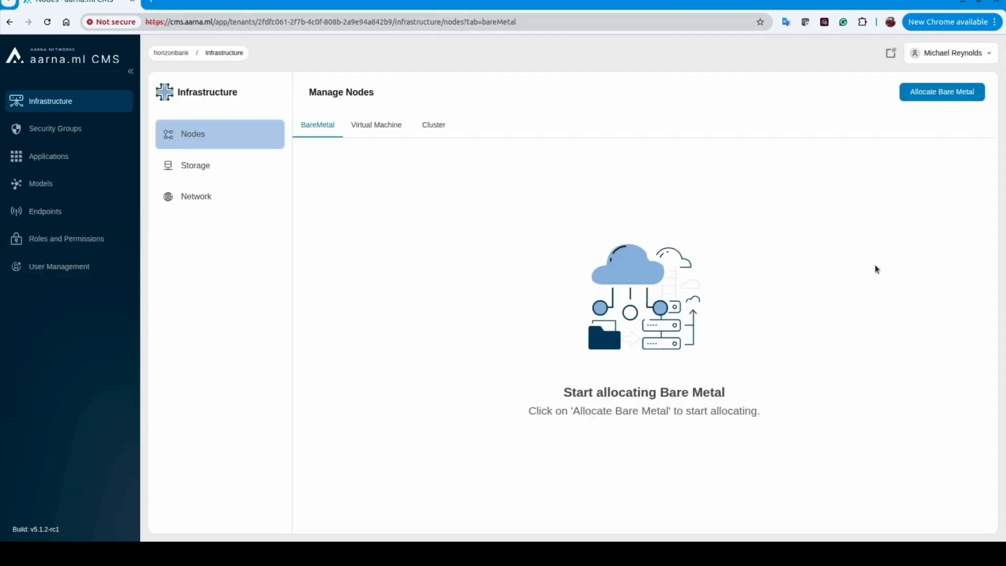
Allocate two Google L4 bare-metal servers, which appear as gpu-vm1 and gpu-vm2
click(953, 99)
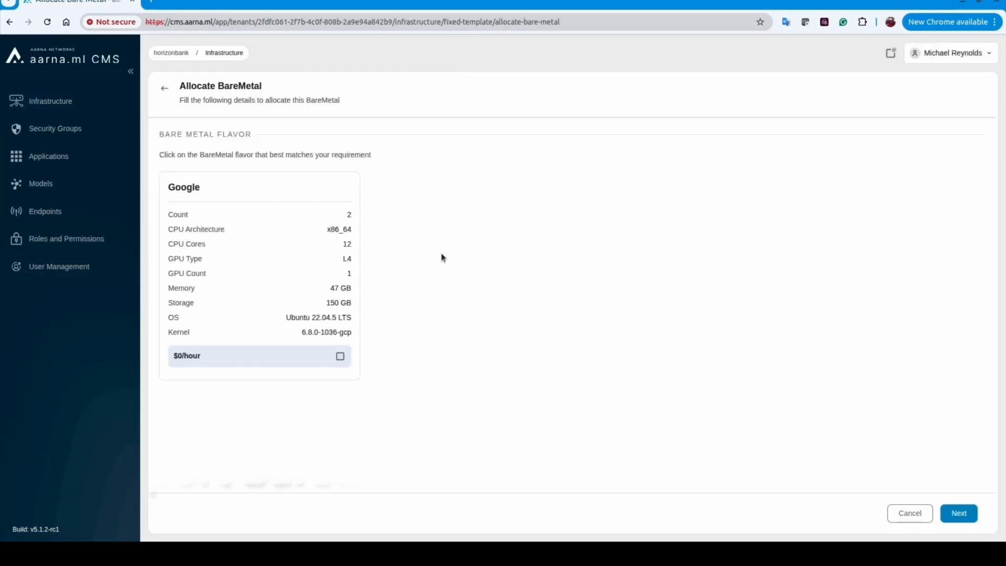
click(287, 254)
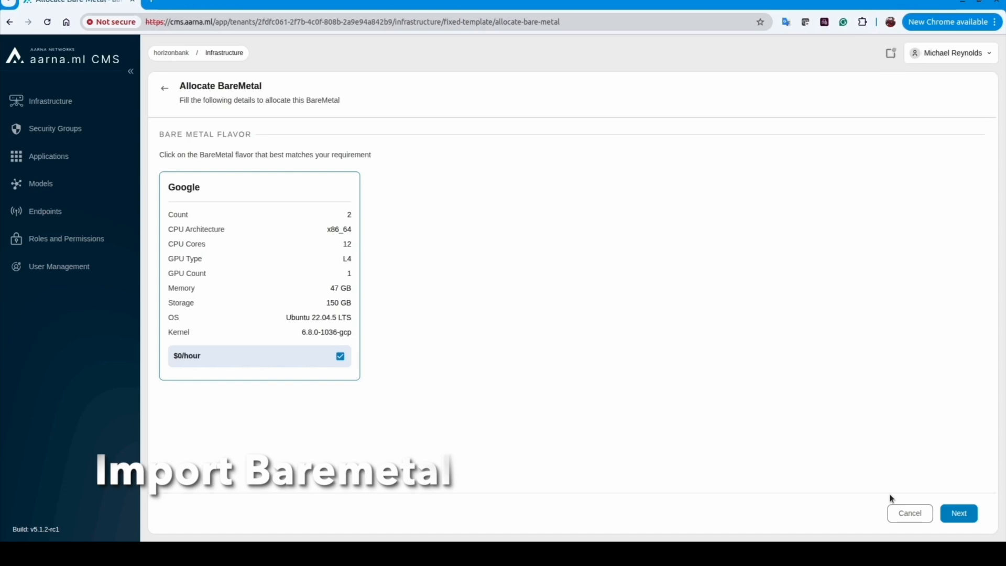
click(959, 513)
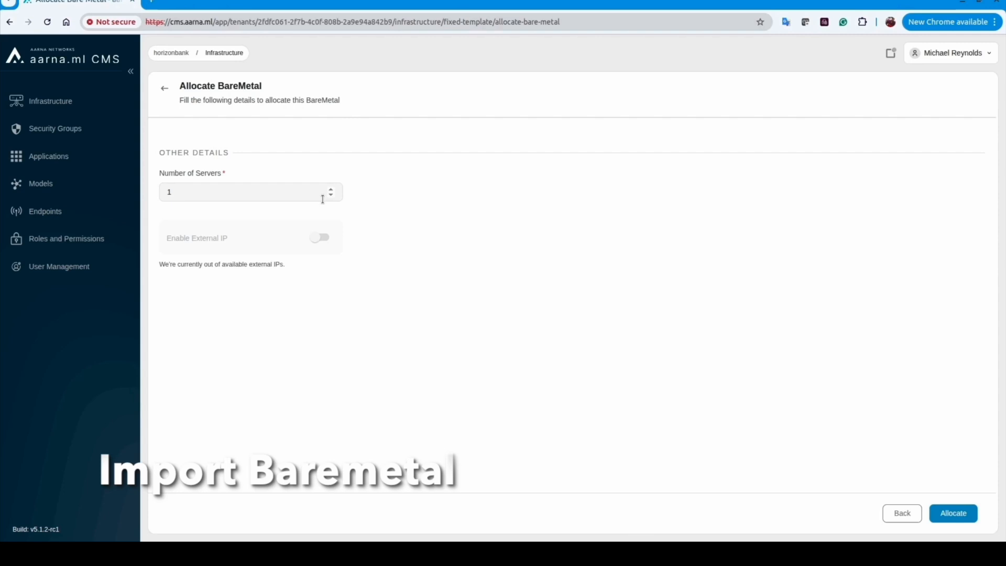
click(331, 191)
click(958, 517)
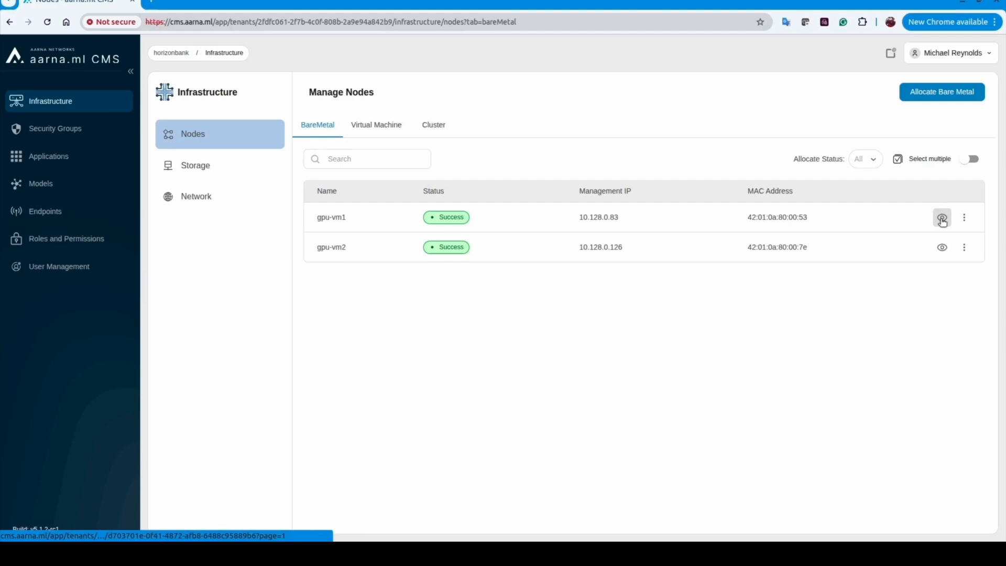
Start a new cluster named gpucluster with Kubernetes version 1.31
click(435, 124)
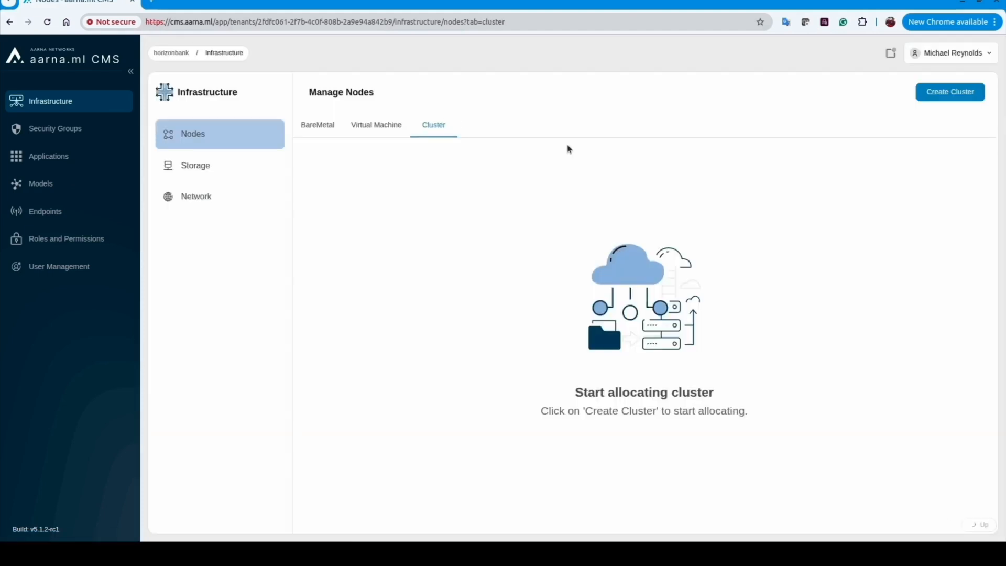
click(952, 100)
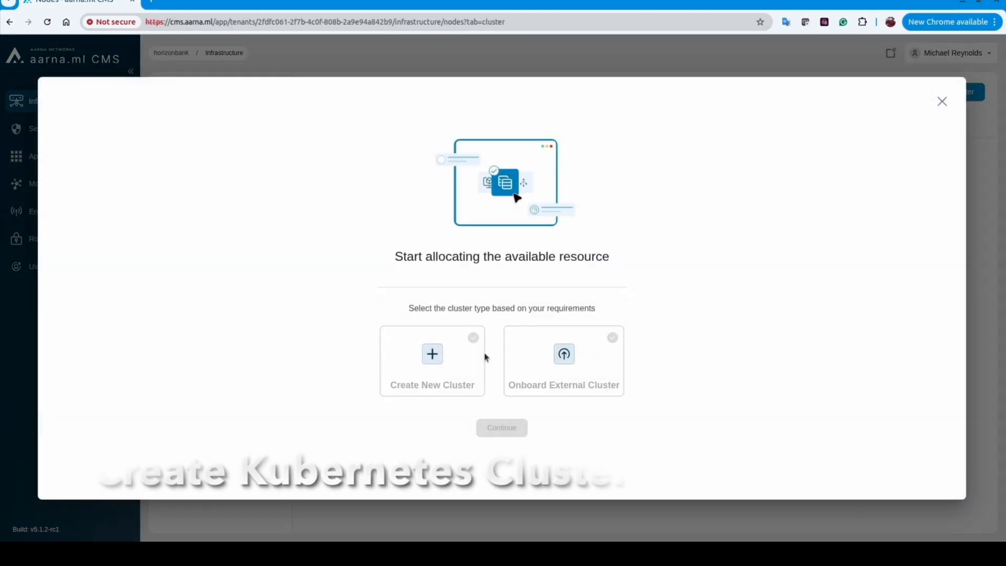
click(454, 365)
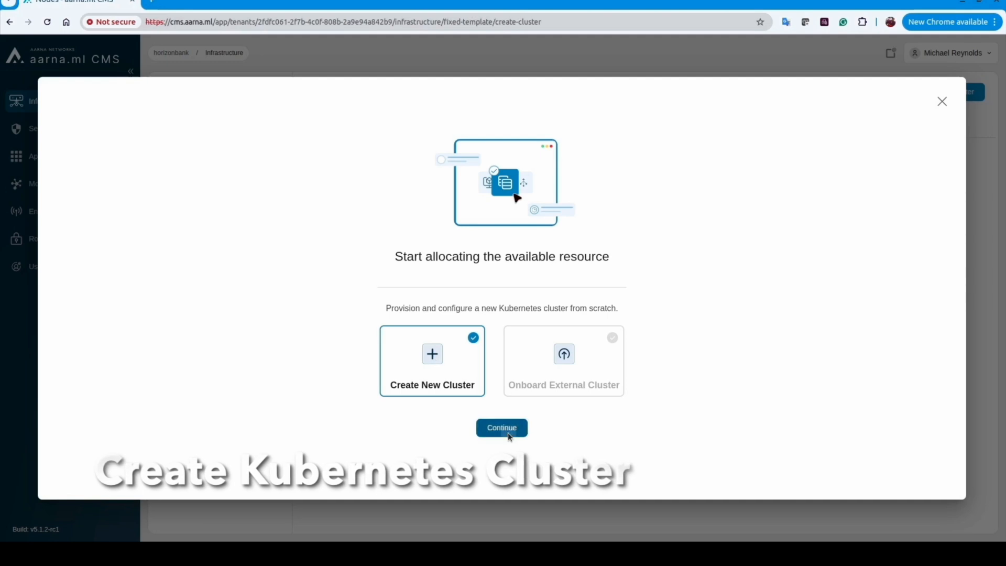
click(502, 428)
click(271, 167)
text(gpucluster)
click(281, 265)
click(282, 321)
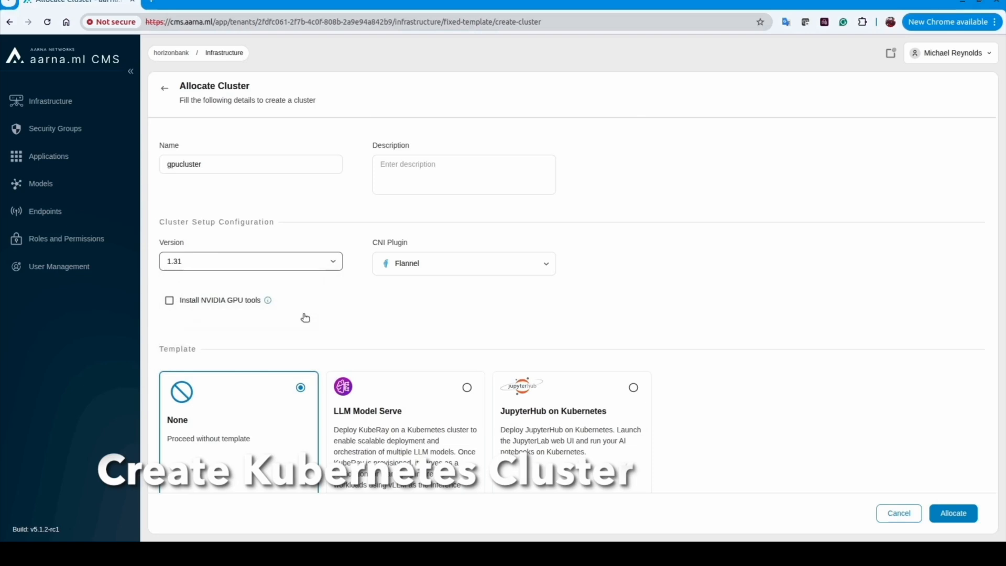
Add a description, assign worker node gpu-vm1, and allocate gpucluster
click(472, 186)
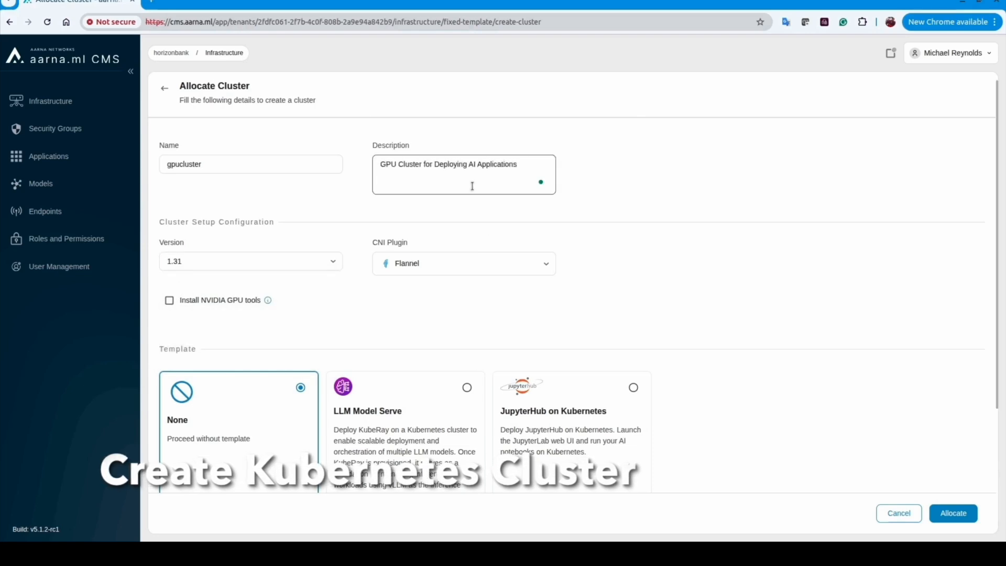
scroll(477, 363, down, 1)
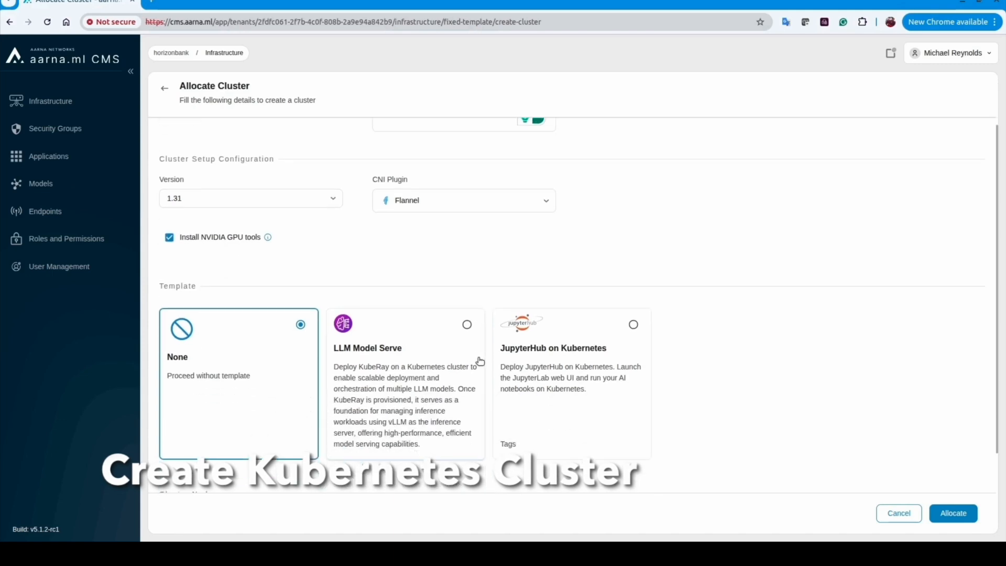
scroll(820, 366, up, 1)
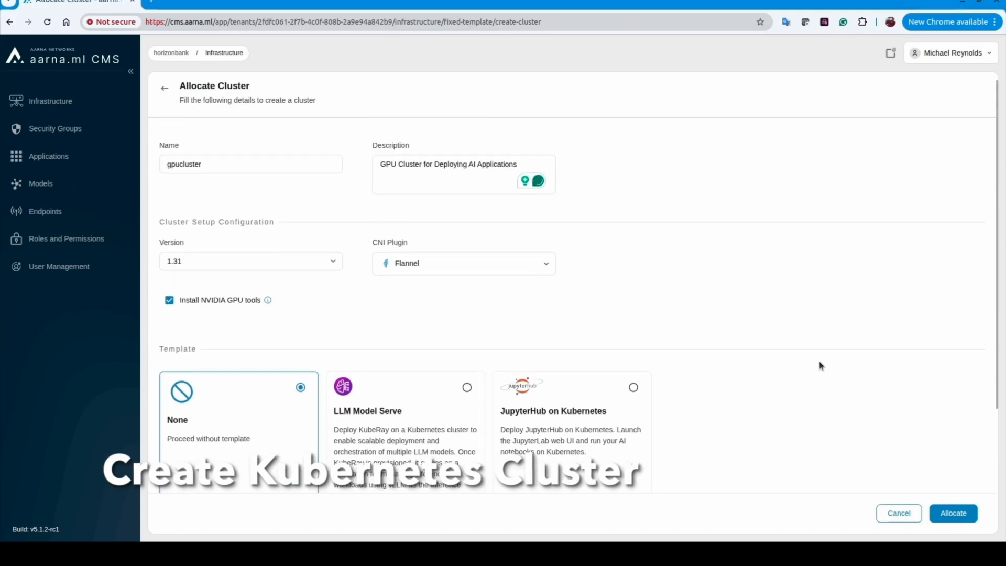
scroll(821, 366, down, 3)
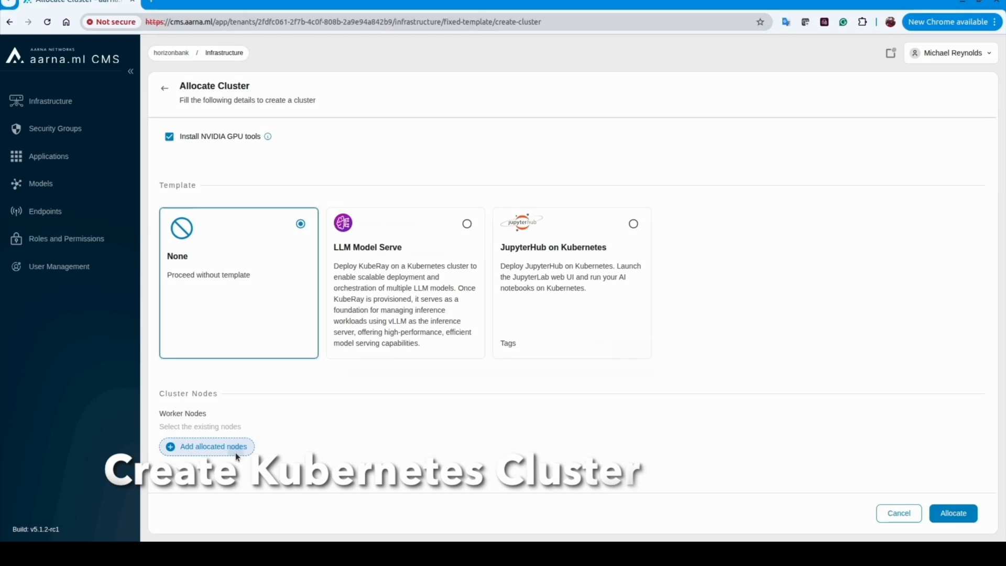
click(235, 450)
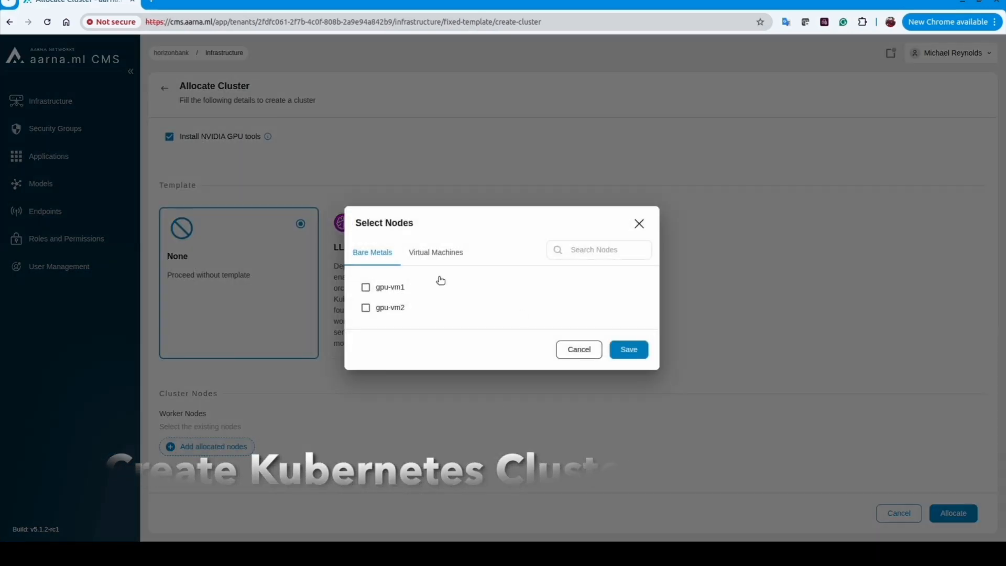
click(632, 350)
scroll(754, 385, down, 1)
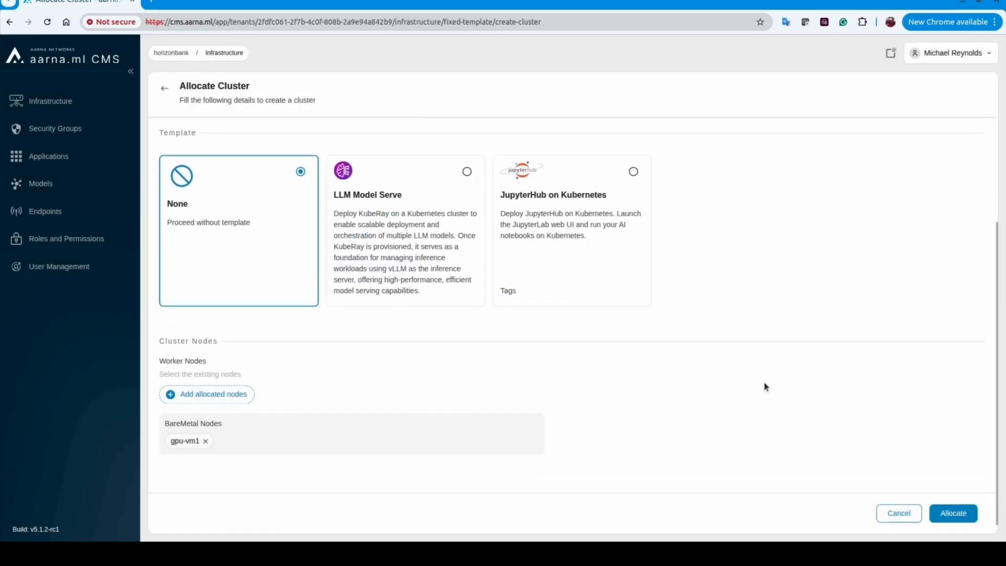
click(953, 513)
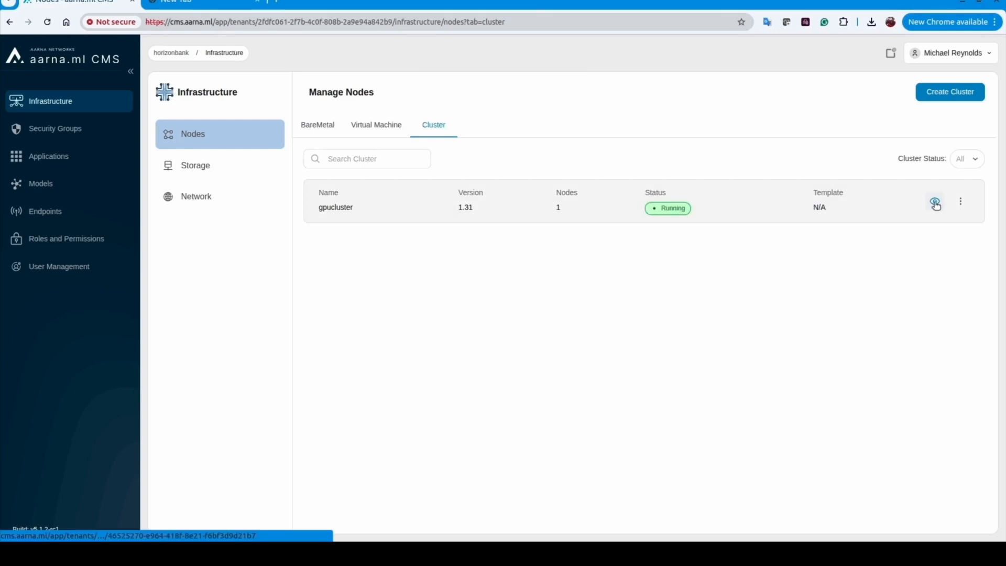
Check gpucluster's details for its one L4 GPU and its nodes
click(935, 205)
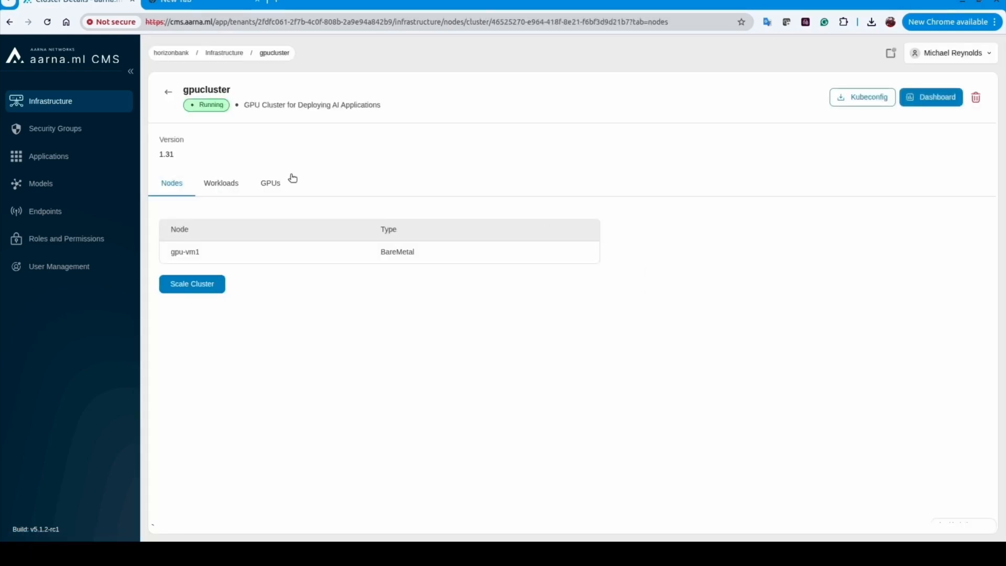
click(275, 191)
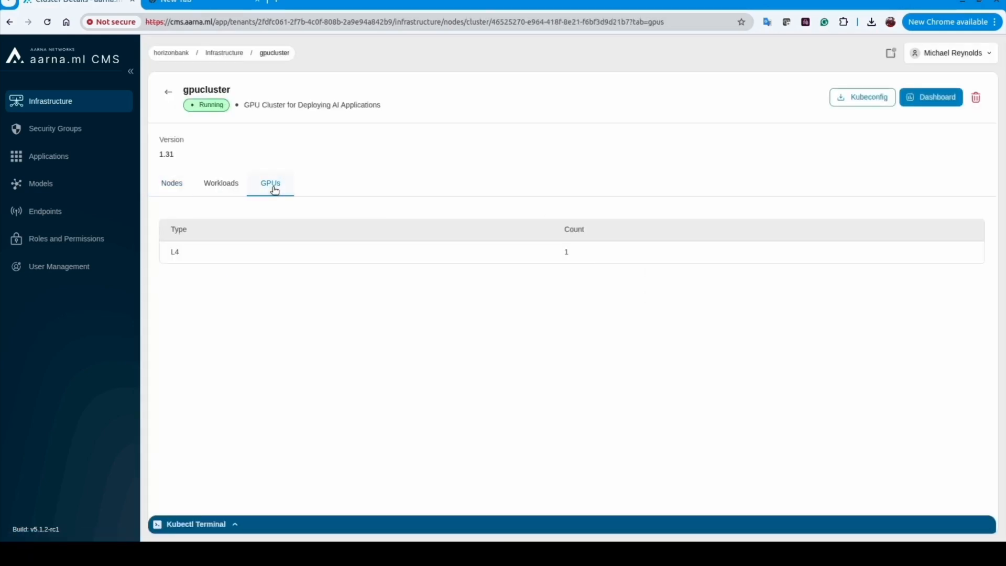
click(168, 185)
Create a TenantUser end user with their first name as username, then copy their e-mail
click(67, 267)
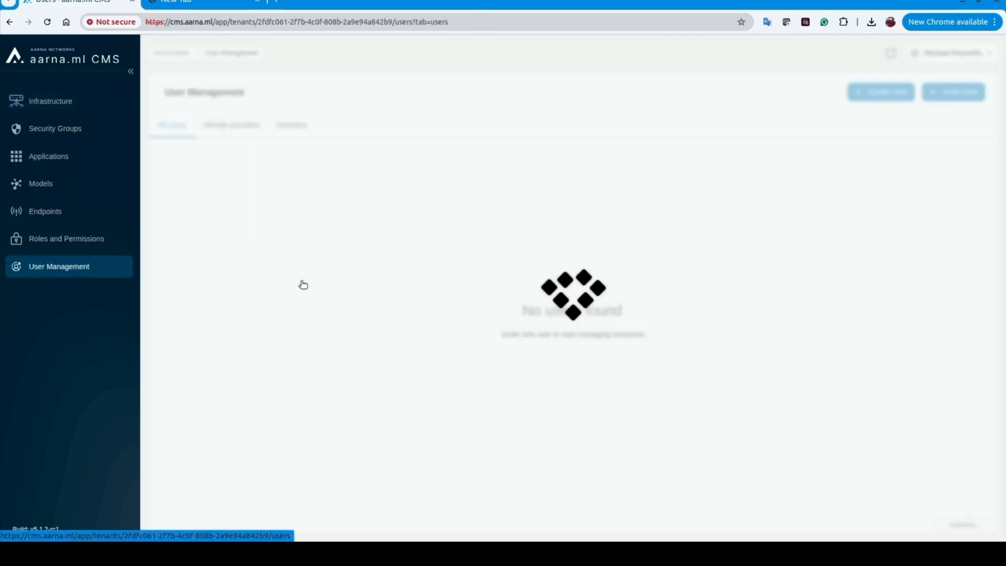
click(879, 95)
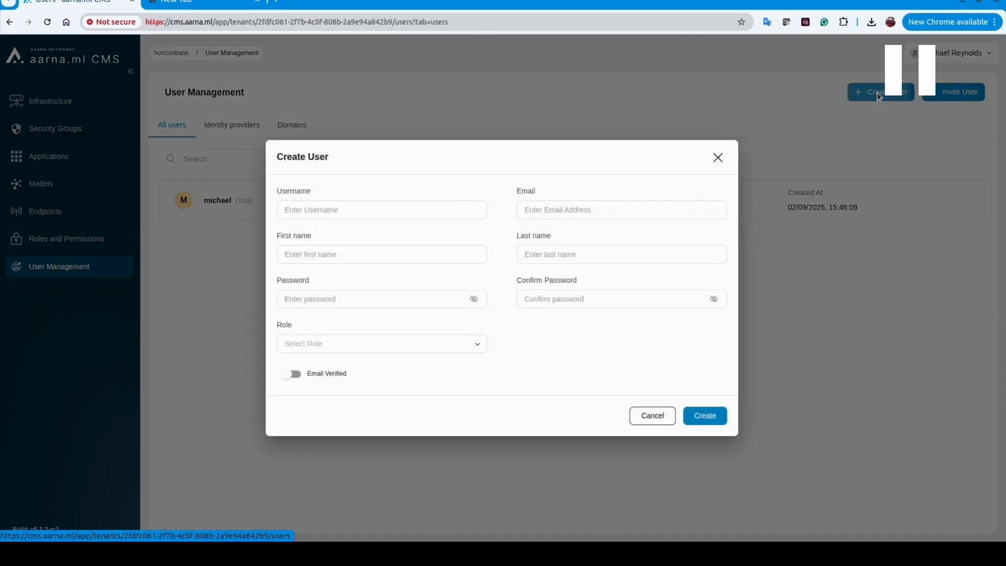
click(390, 212)
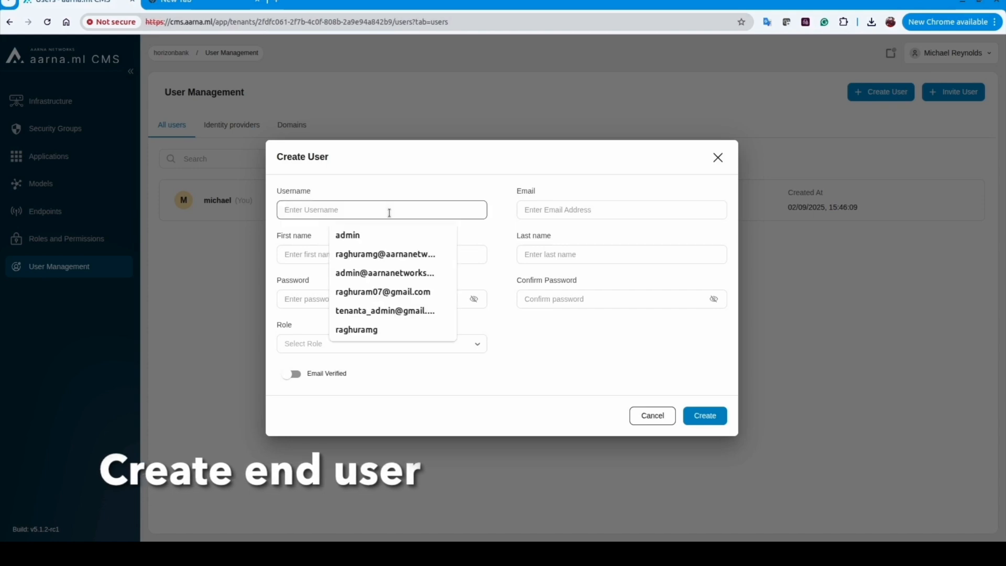
double_click(324, 210)
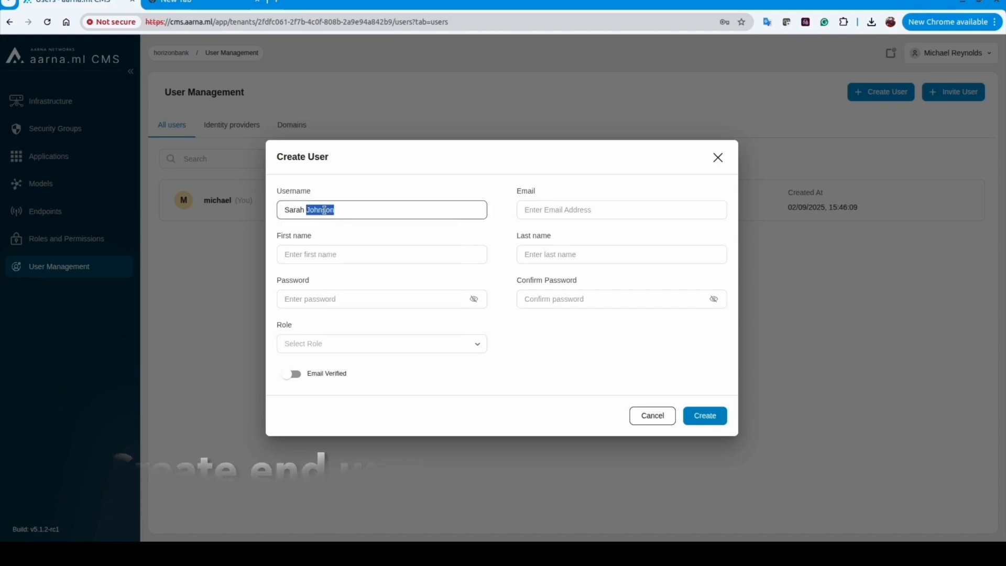
key(BackSpace)
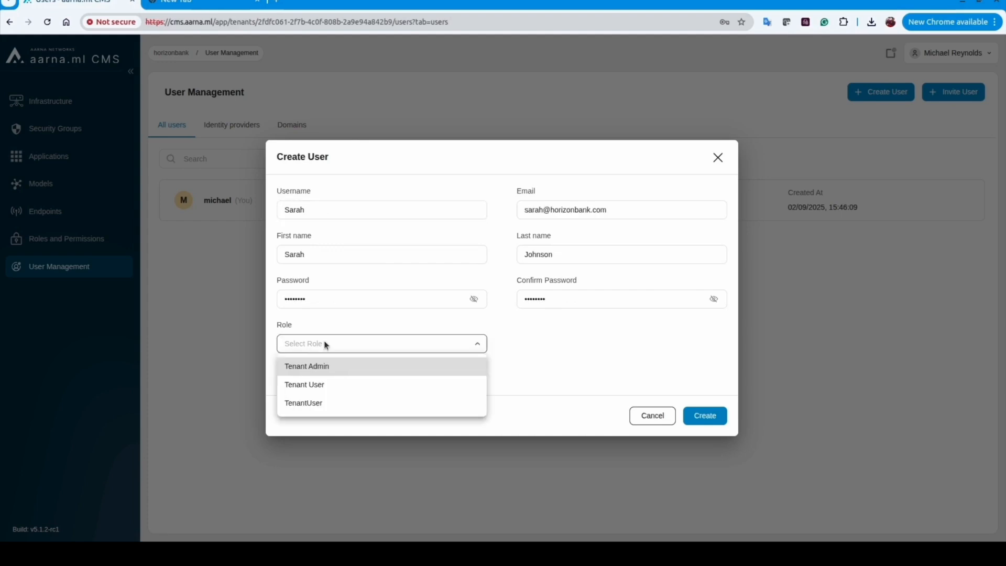
click(327, 403)
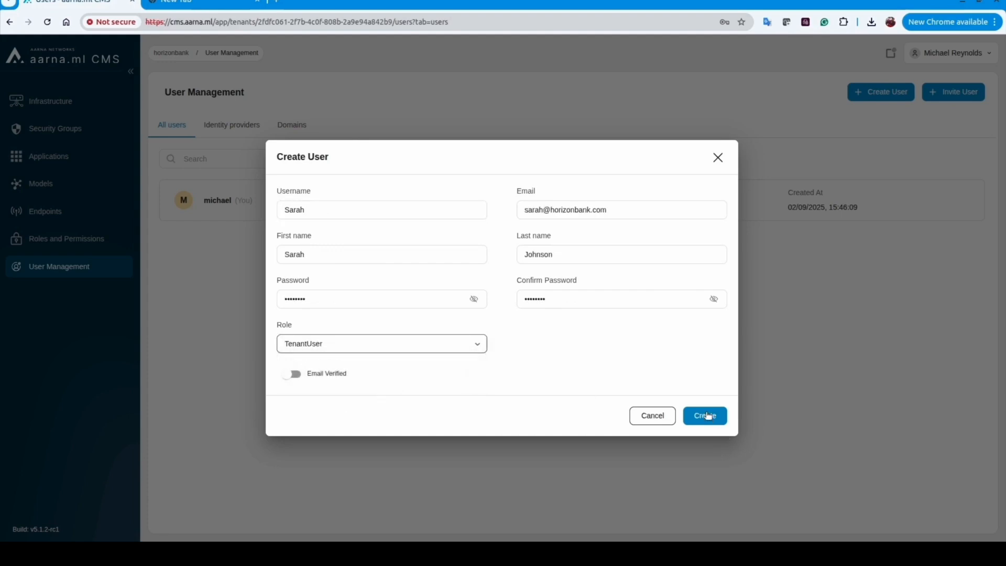
click(708, 415)
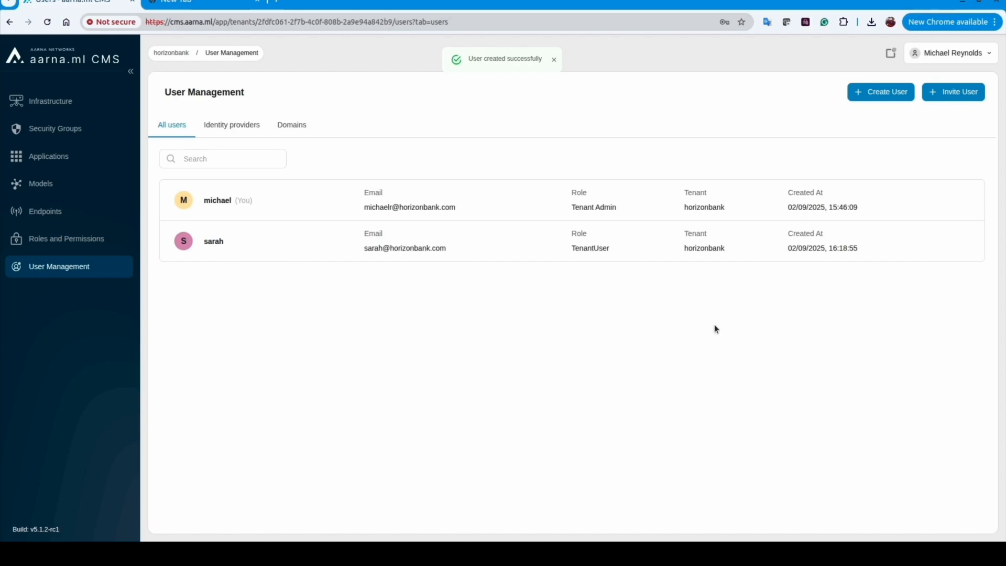
drag(449, 250, 364, 250)
key(ctrl+c)
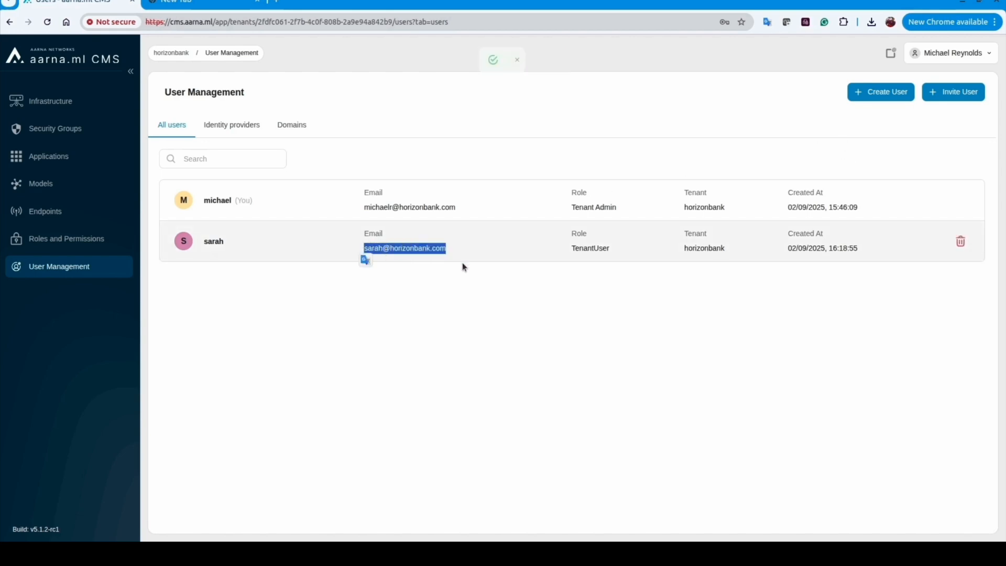
Log out of the admin account
click(978, 53)
click(947, 128)
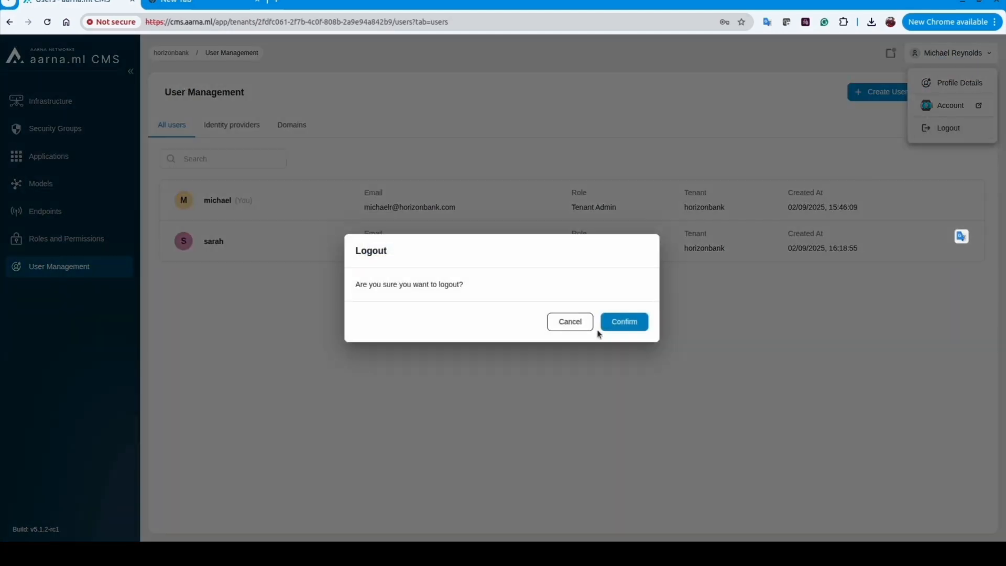
click(620, 328)
Sign in as the new end user with their e-mail and password, check clusters, open Applications
click(223, 328)
key(ctrl+v)
click(202, 365)
text(********)
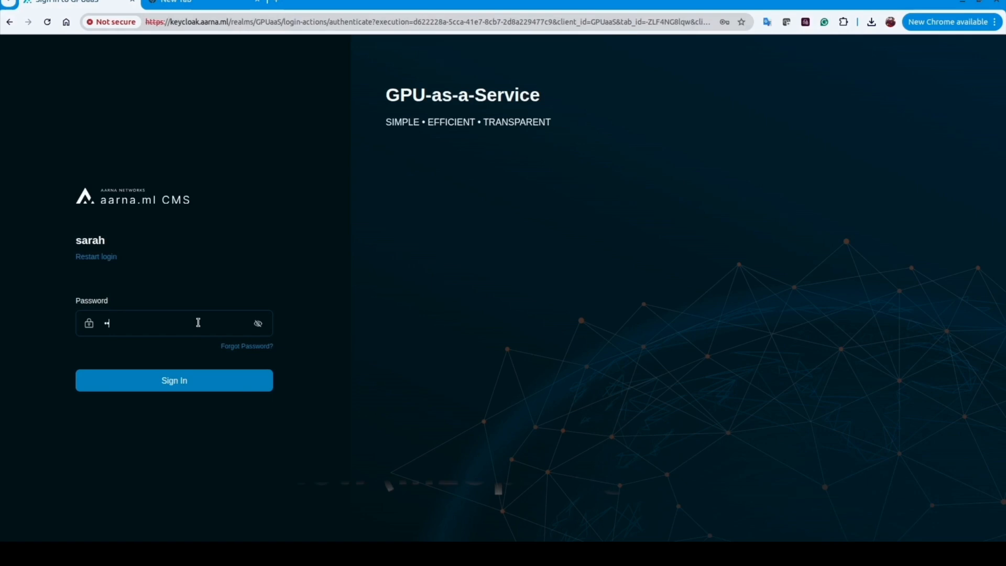
click(193, 379)
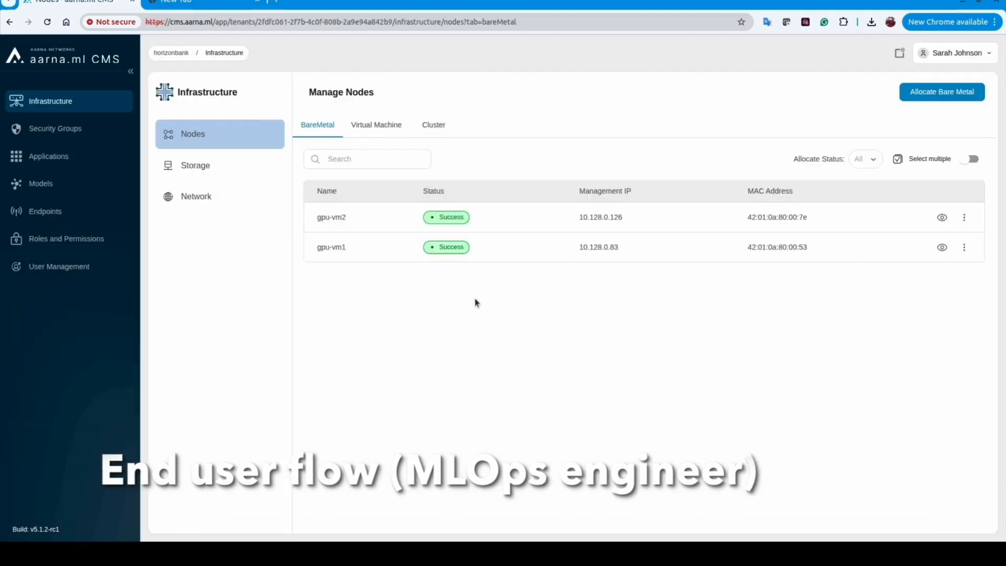
click(439, 130)
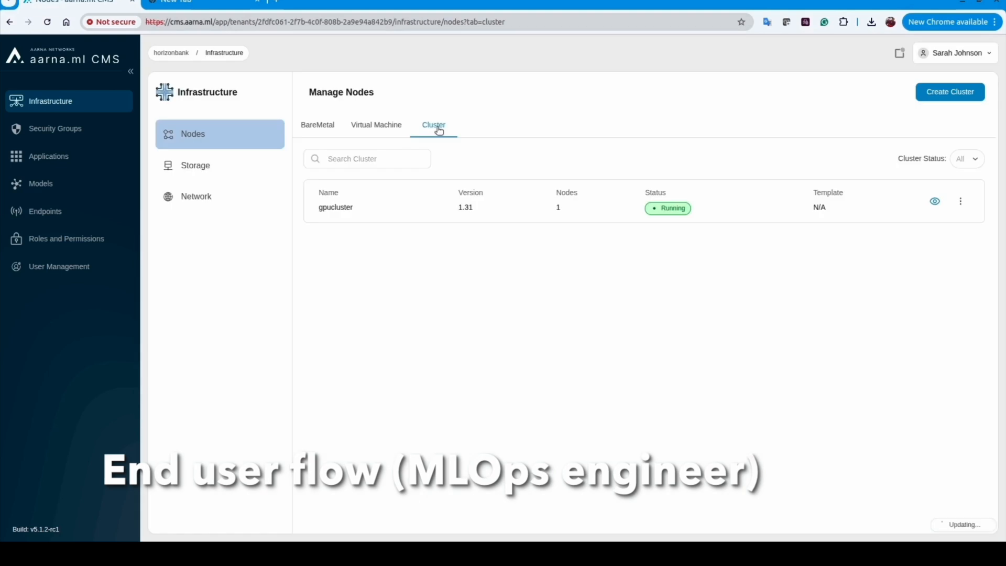
click(62, 158)
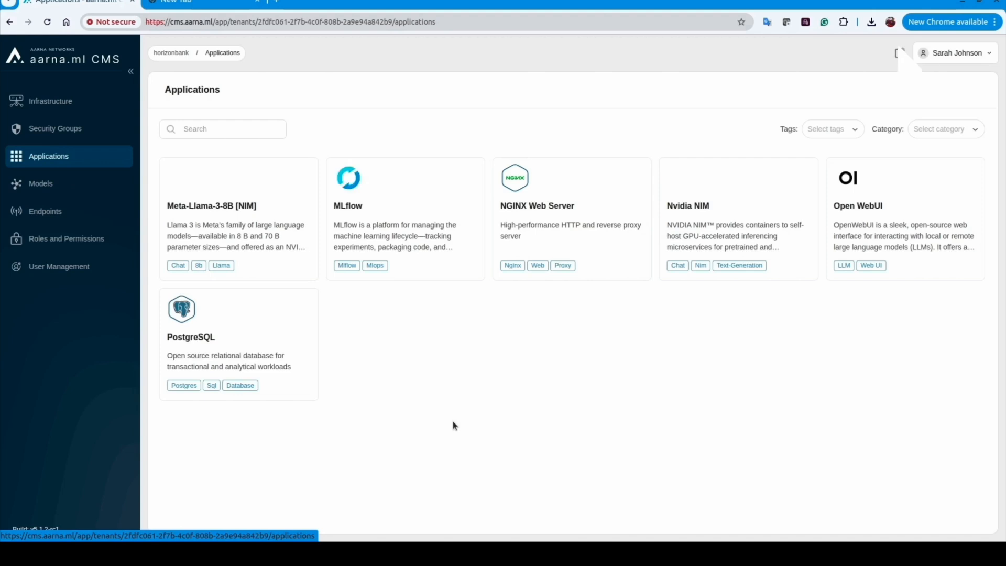
Deploy MLflow version 3.3.2 named mlflow to gpucluster in the mlflow namespace
mouse_move(400, 234)
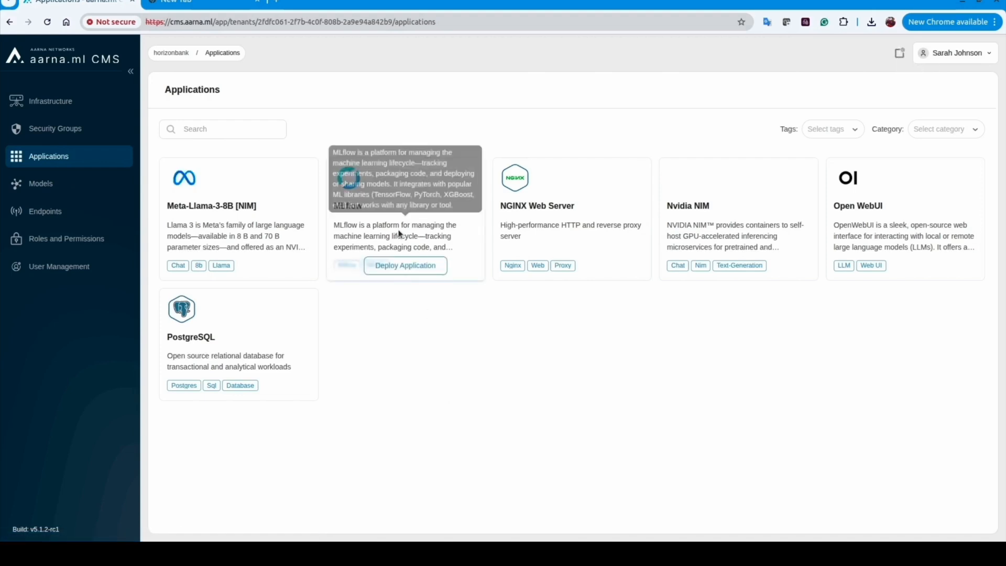
click(405, 268)
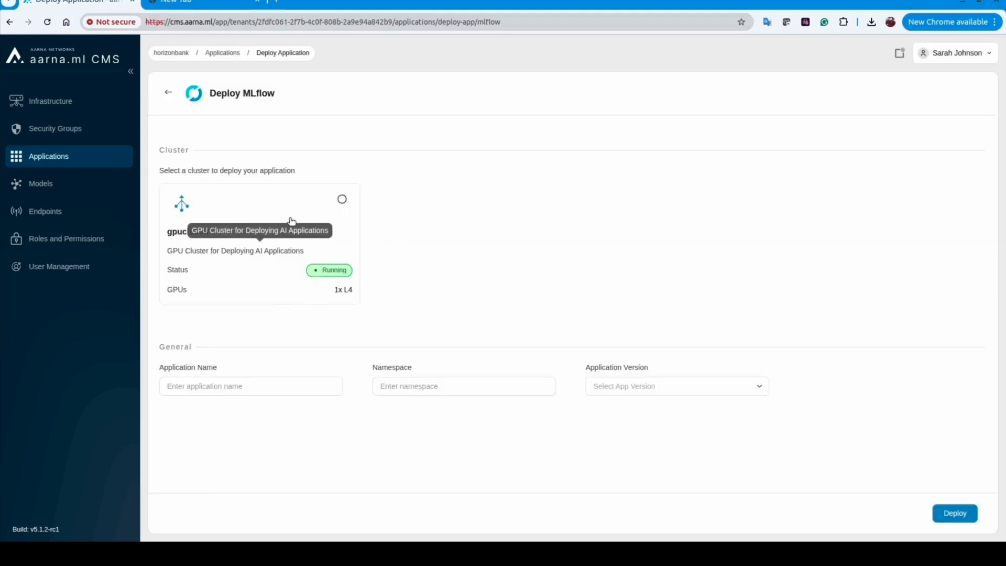
click(342, 200)
click(247, 385)
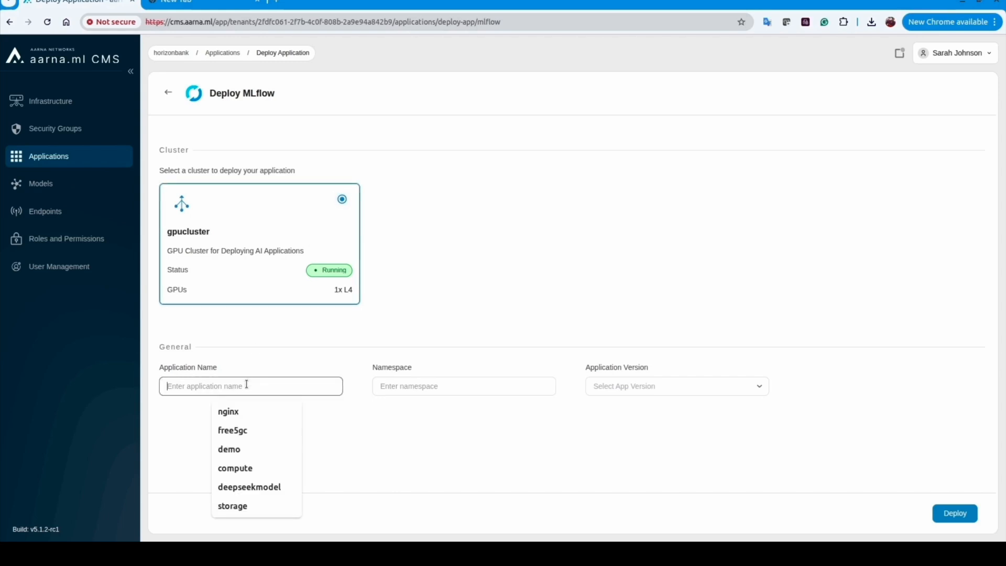
text(mlflow)
key(Tab)
text(mlflow)
key(Tab)
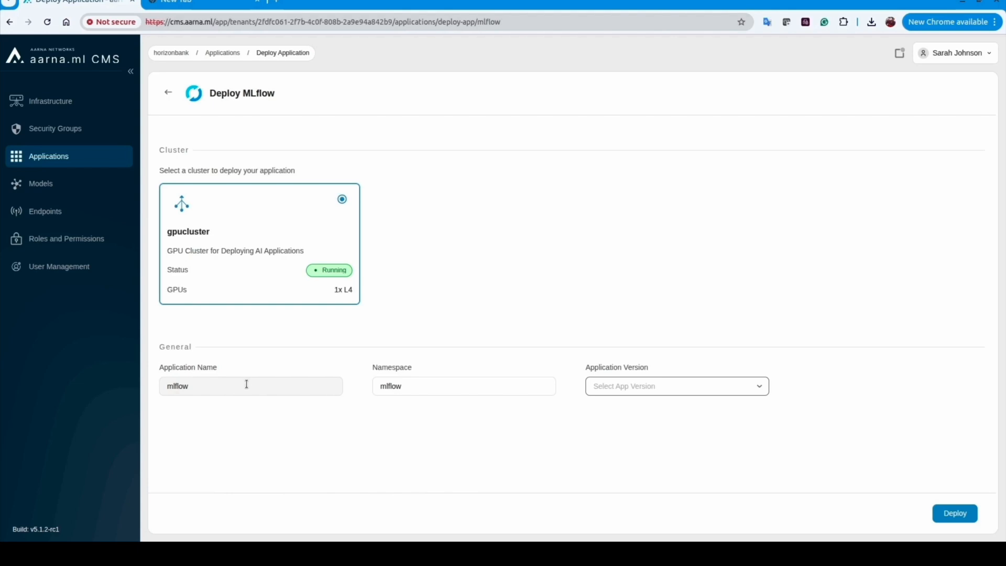
click(708, 395)
click(705, 396)
click(679, 414)
click(961, 518)
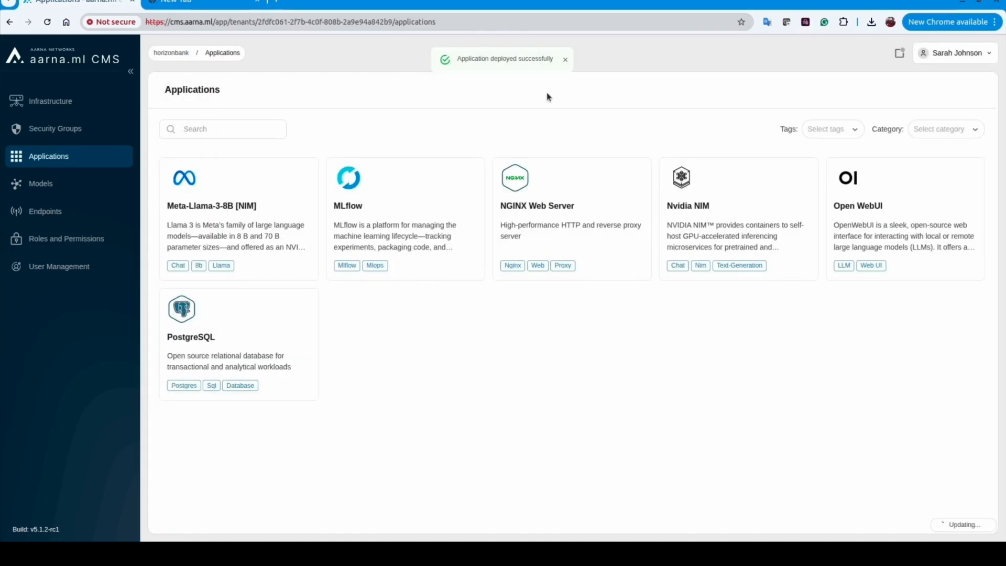
Run 'get pods -n mlflow' in gpucluster's kubectl terminal, then switch to the MLflow UI
click(66, 106)
click(430, 127)
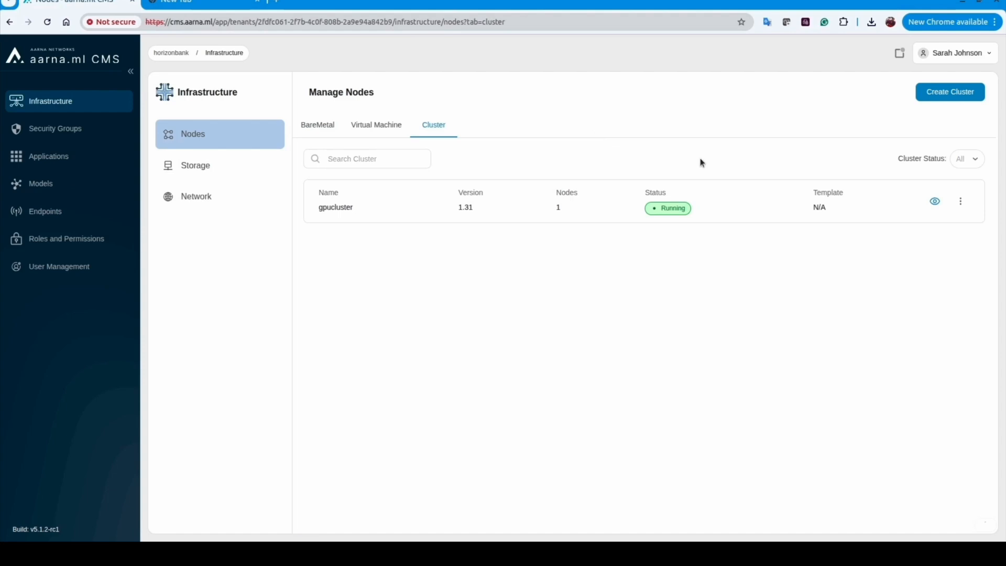
click(935, 202)
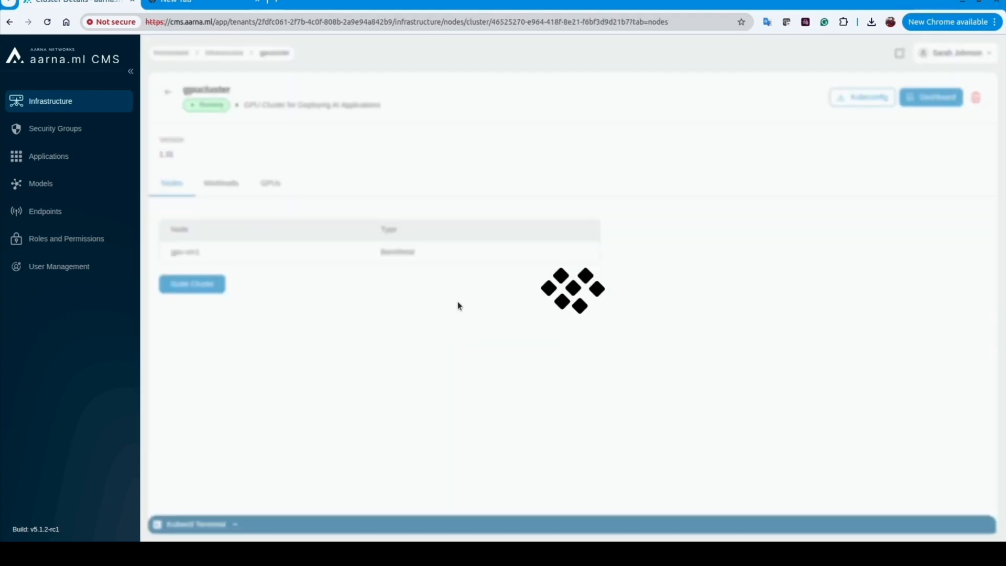
click(523, 524)
drag(569, 265, 567, 314)
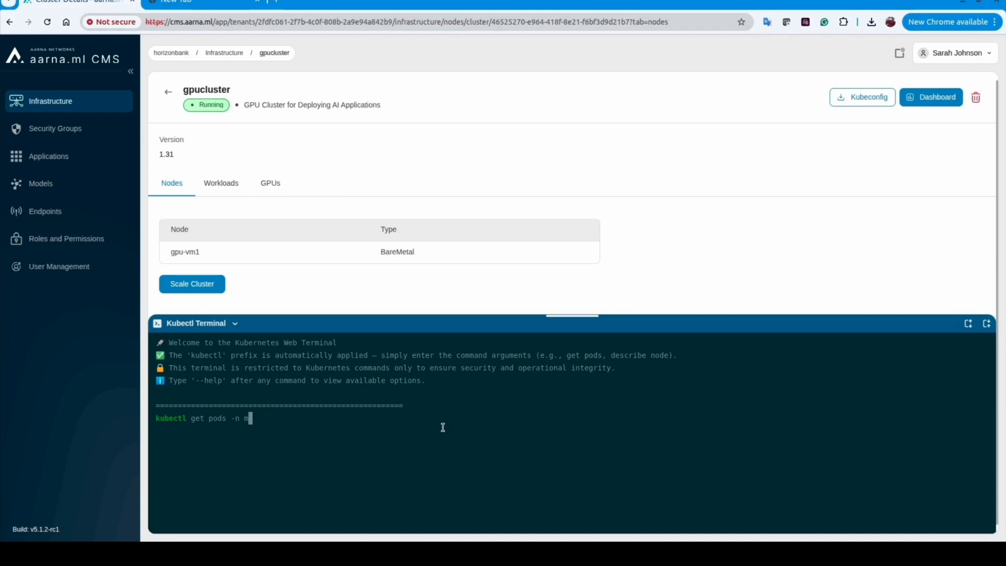
key(Return)
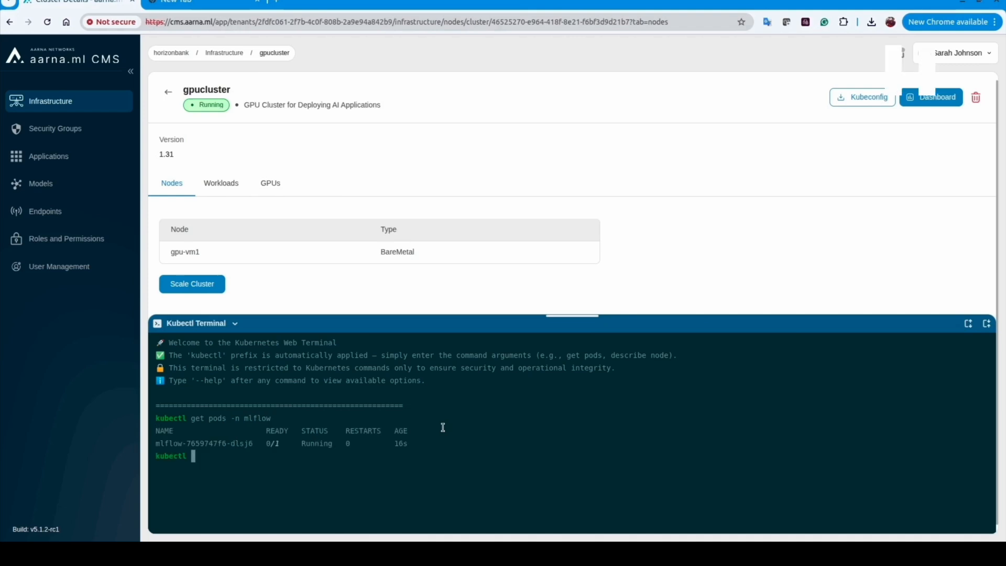
click(211, 2)
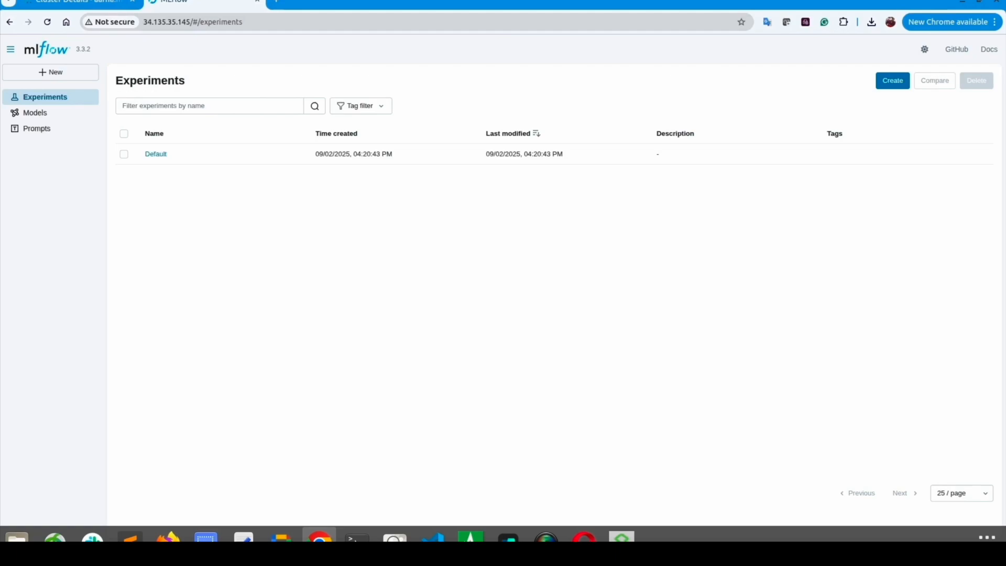
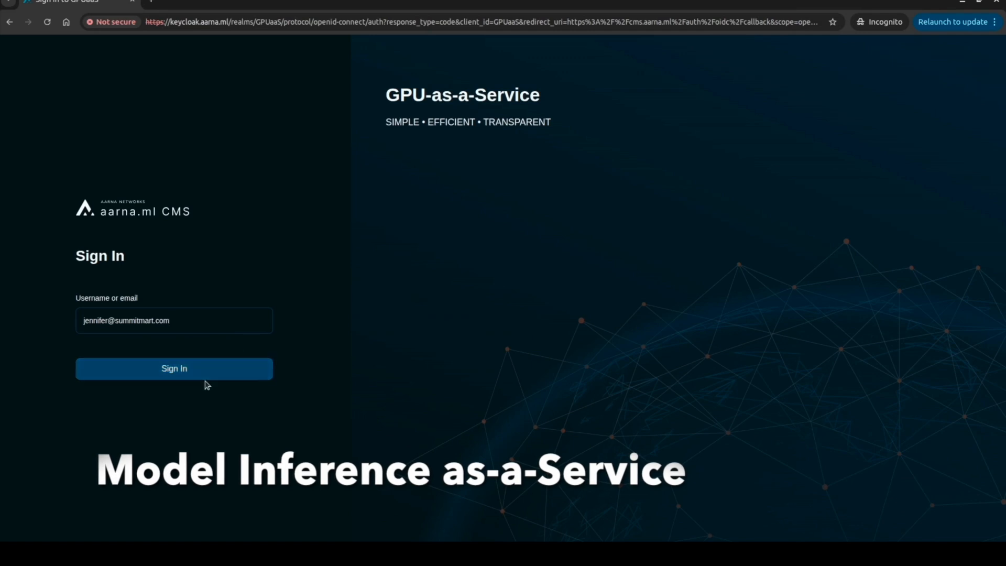
Sign in as the summitmart tenant user, check gpucluster in the clusters list, and open Endpoints
click(207, 371)
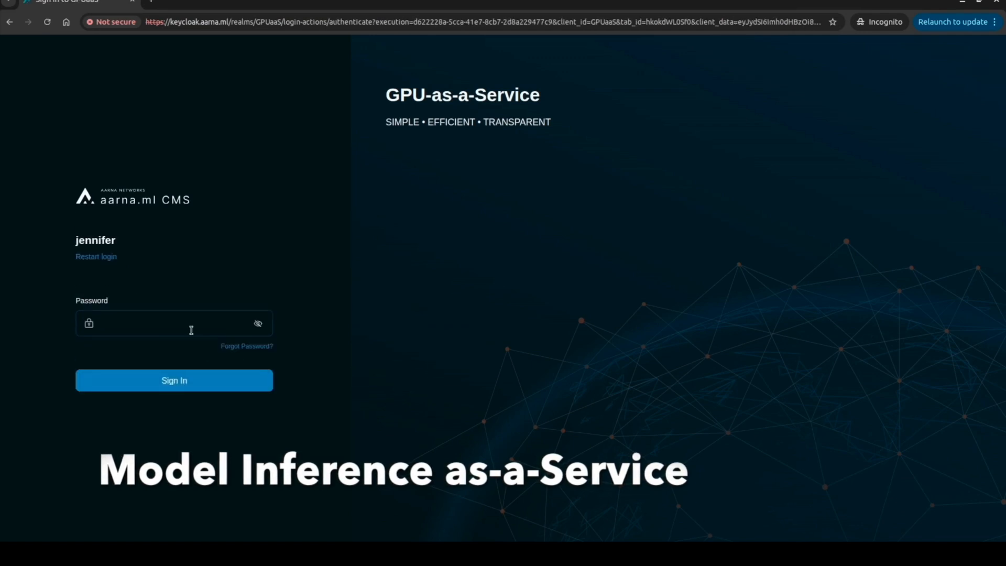
text(••••••••)
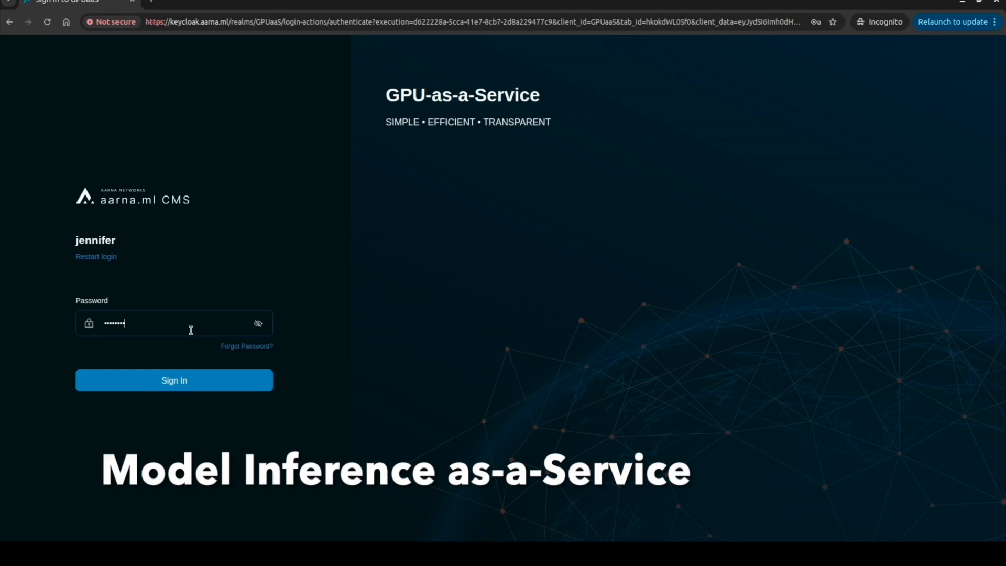
click(188, 375)
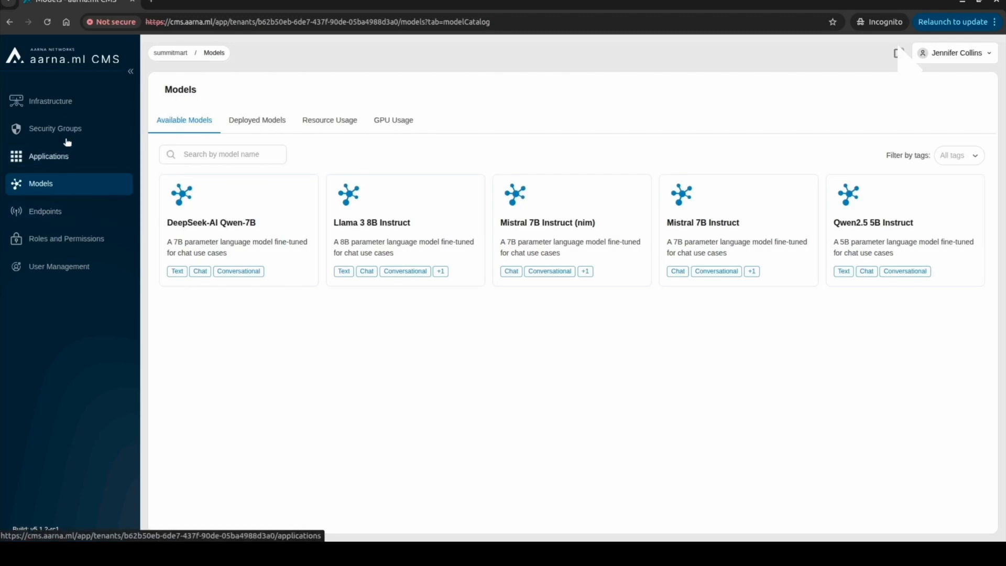
click(61, 102)
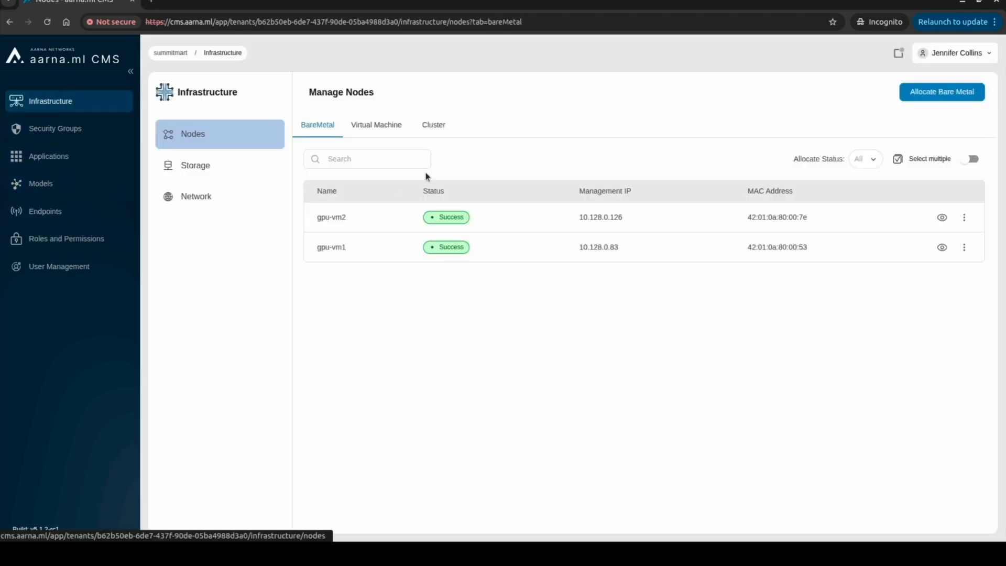
click(446, 127)
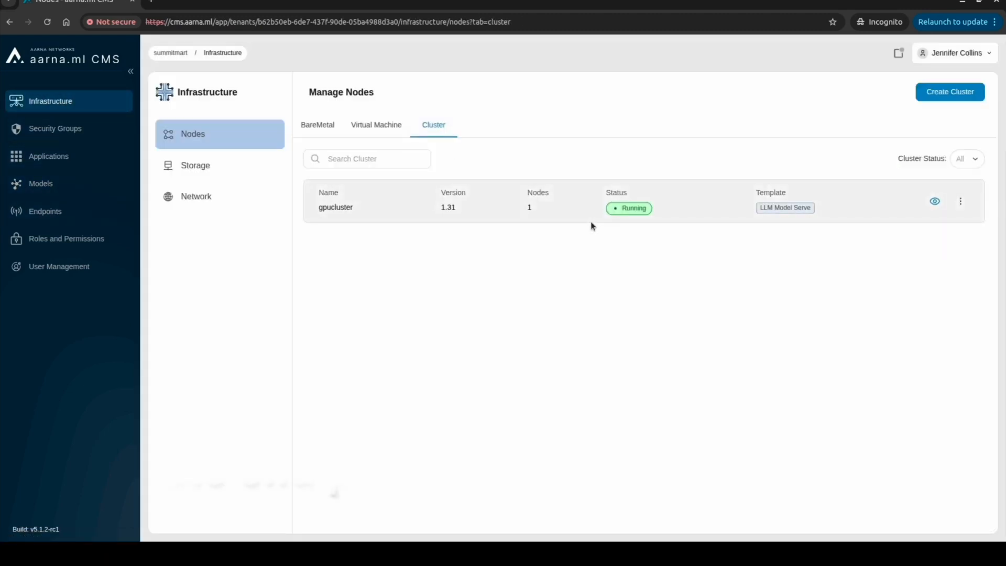
click(76, 212)
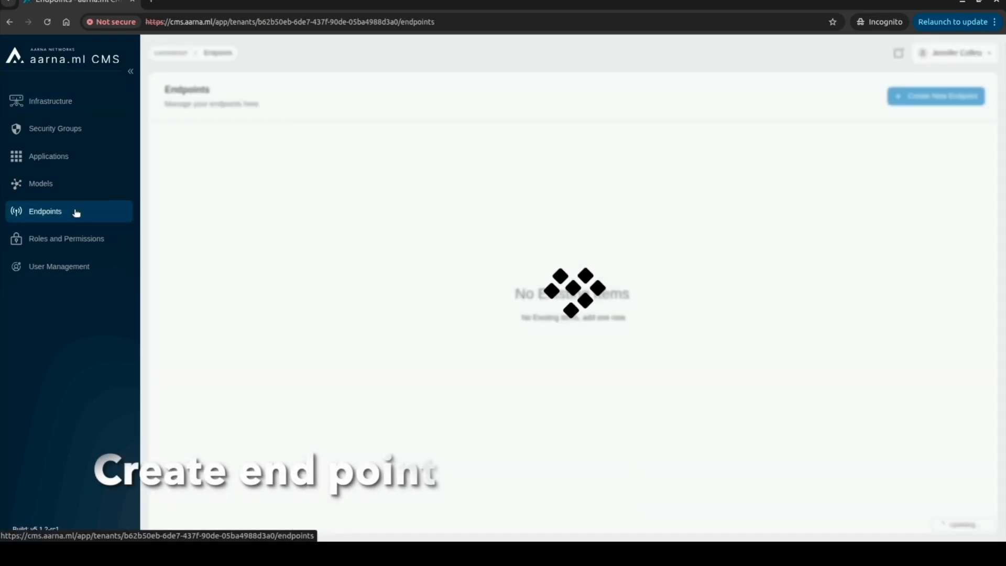
Start endpoint qwenep with description 'Qwen Model End Point' and hostname api.aarna.ml
click(923, 102)
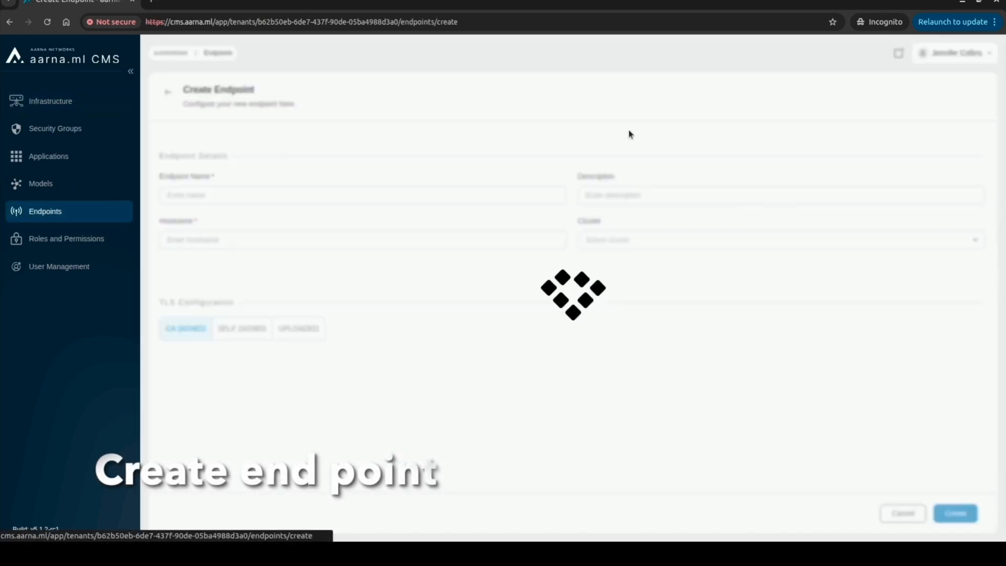
click(246, 201)
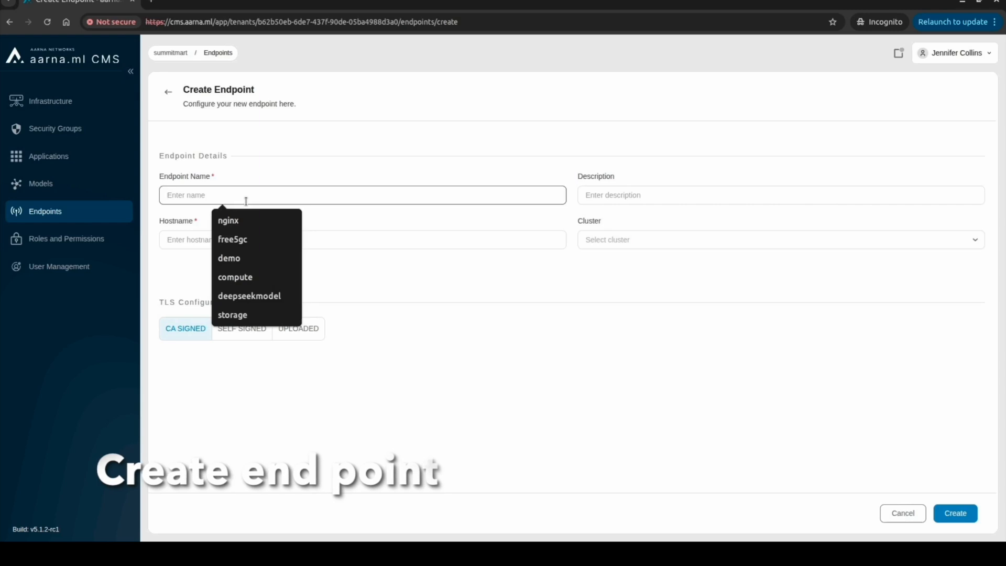
text(qwent)
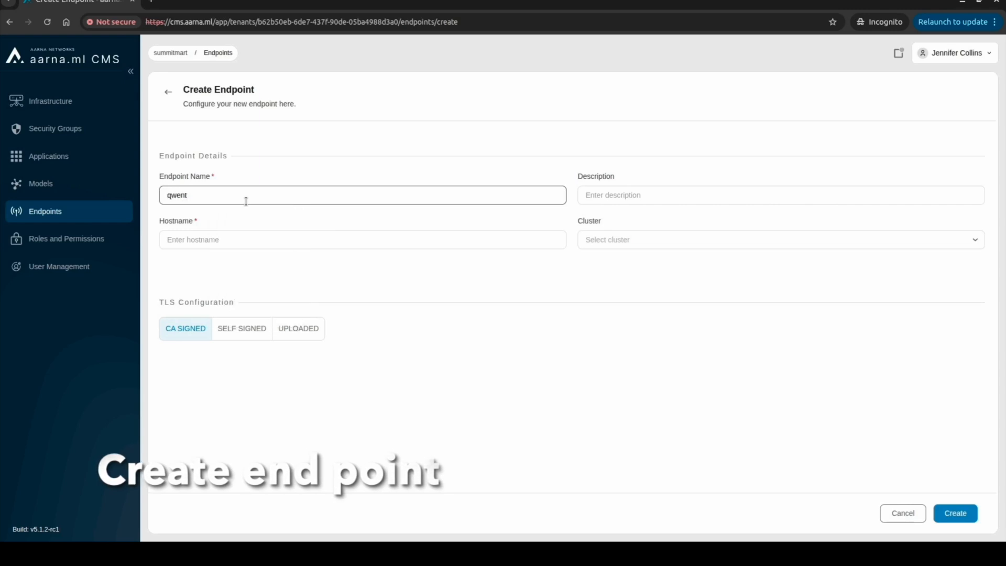
key(BackSpace)
text(ep)
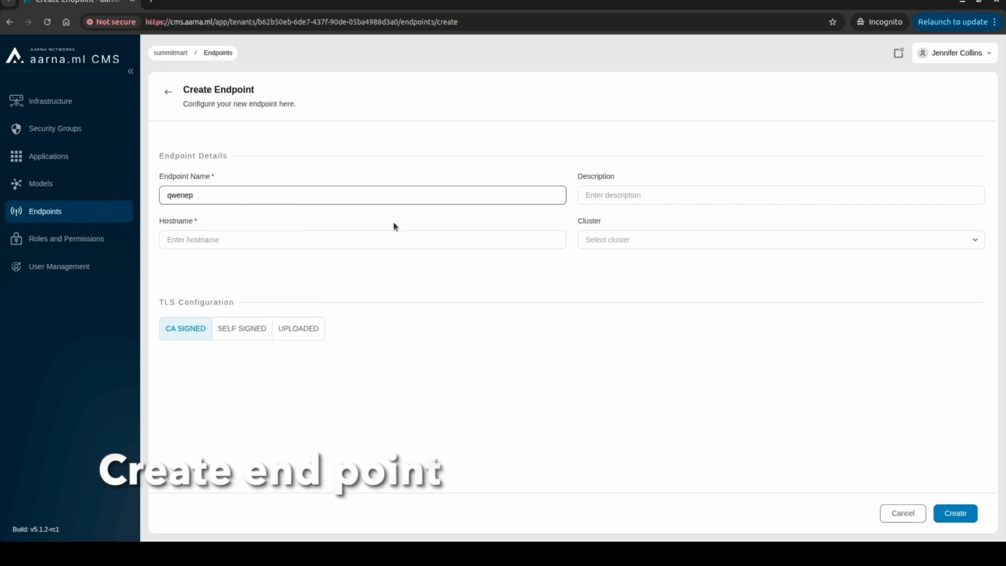
click(654, 197)
text(q)
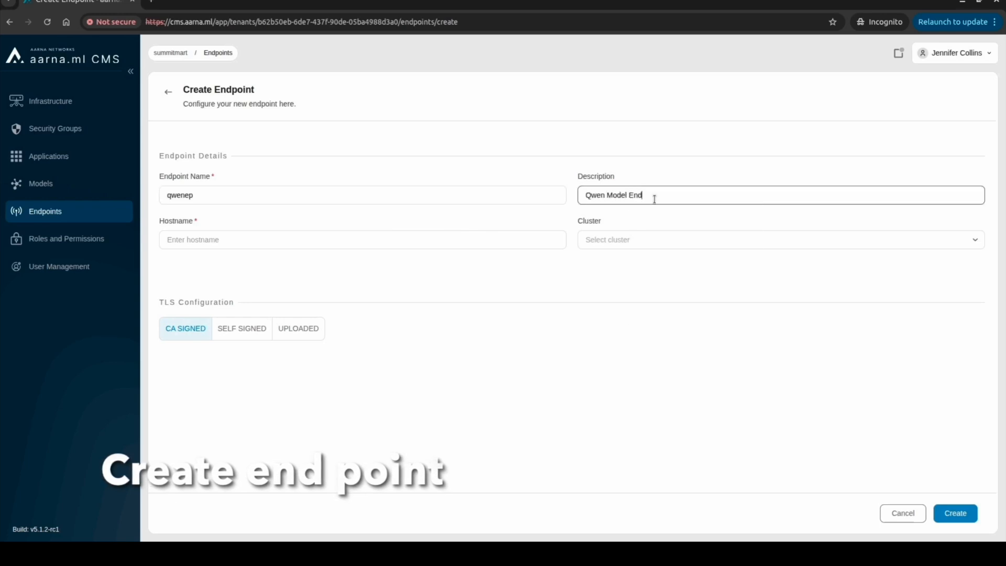
click(326, 240)
text(api)
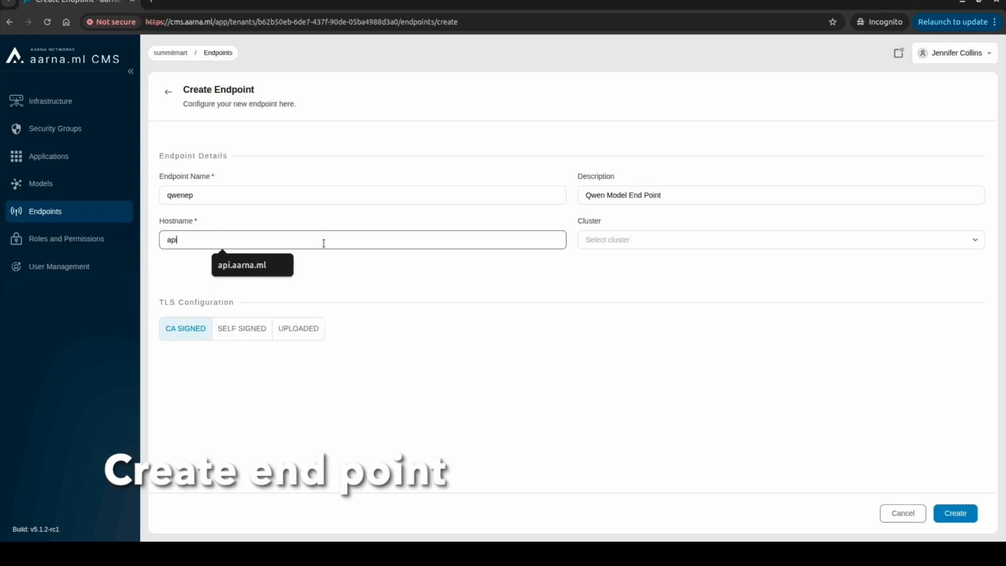
click(265, 266)
Put qwenep on gpucluster with self-signed TLS, create it, and open Models
click(589, 242)
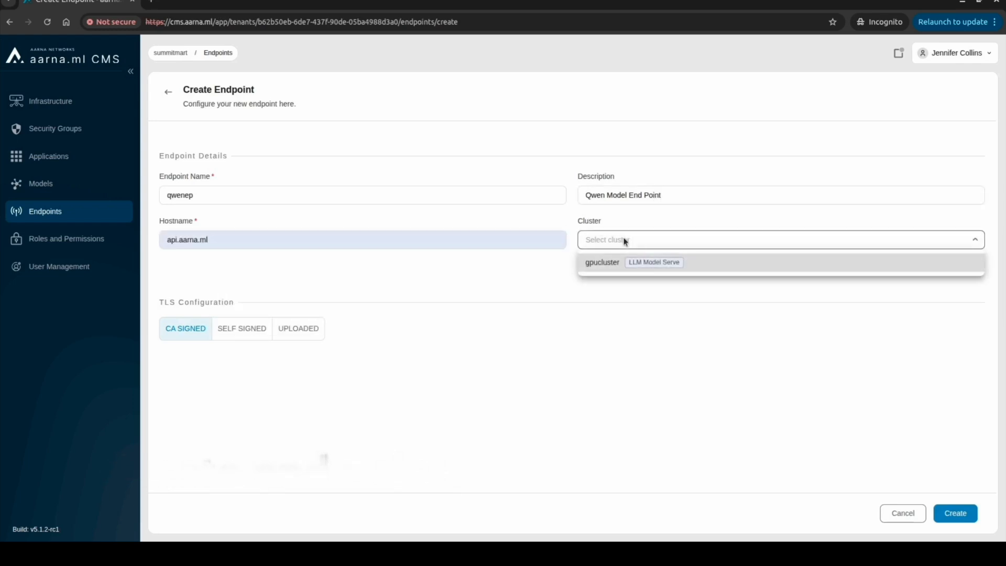
click(619, 264)
click(228, 336)
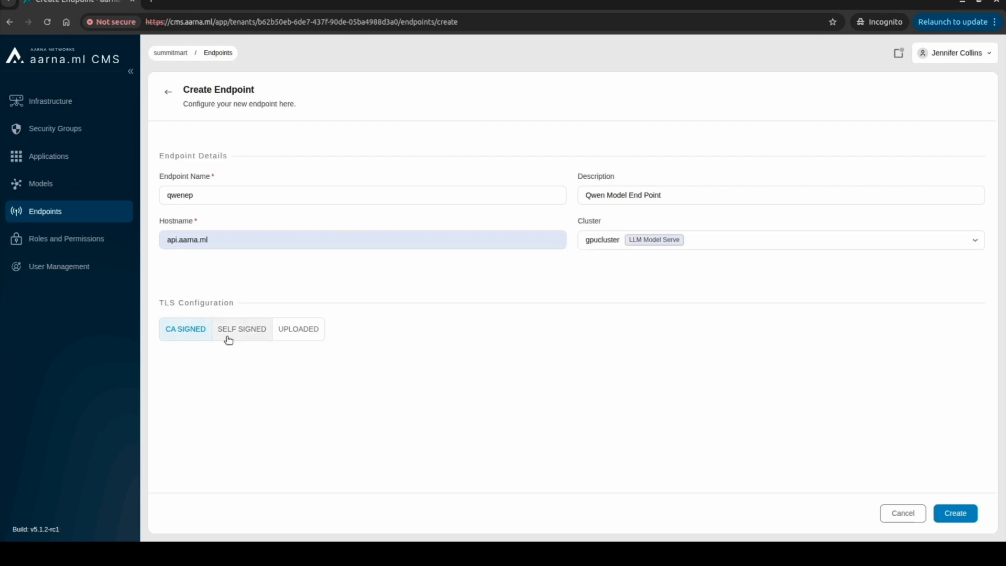
click(959, 514)
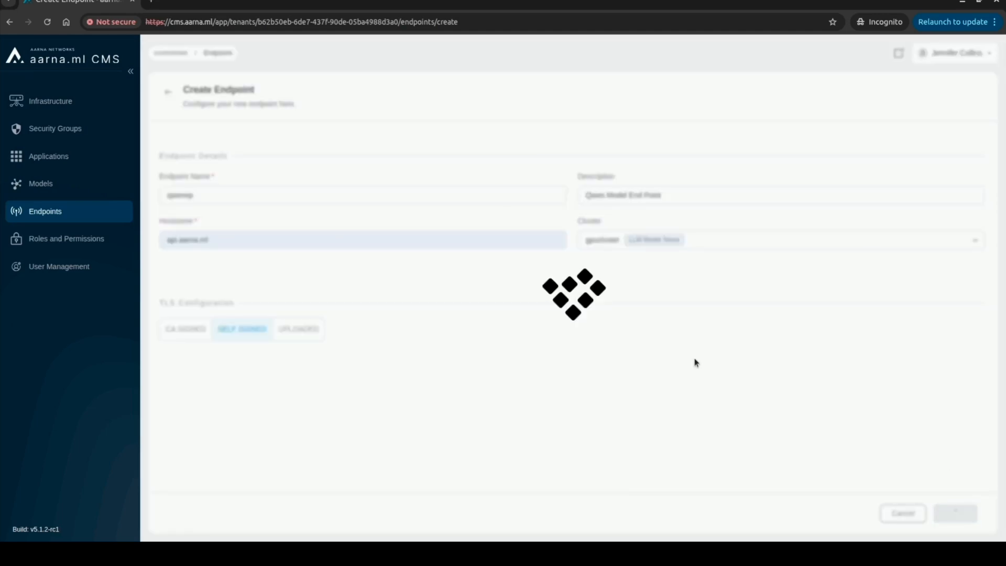
click(59, 184)
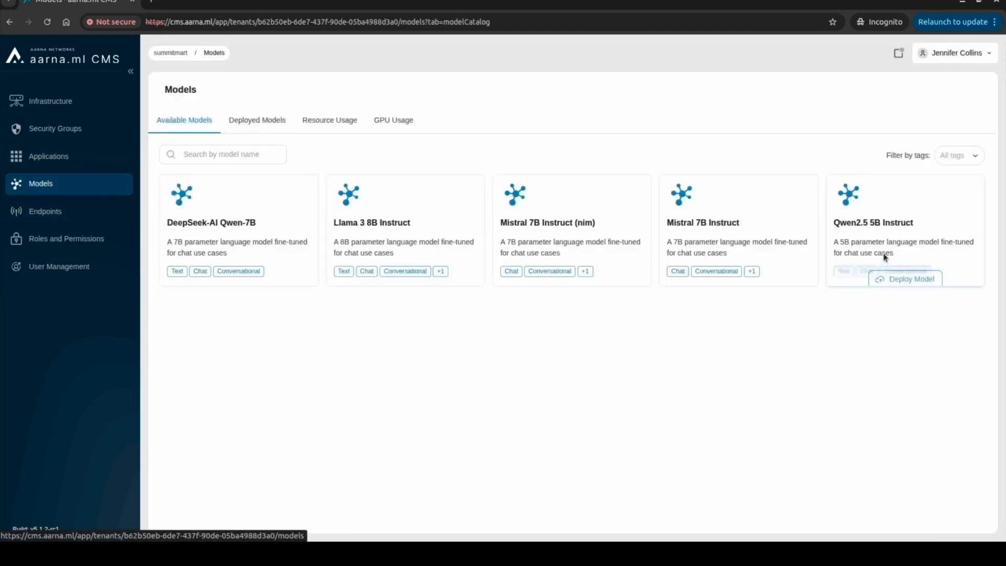
Start deploying Qwen2.5 5B Instruct as qwentmodel, described 'Qwen Model for Chat Bot Use Case'
click(905, 269)
click(237, 213)
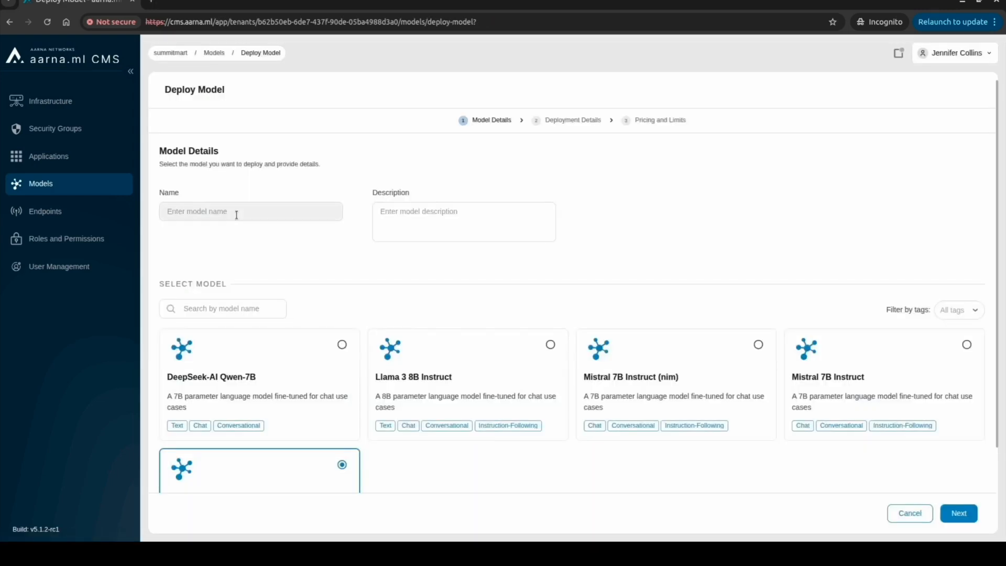
text(qwen)
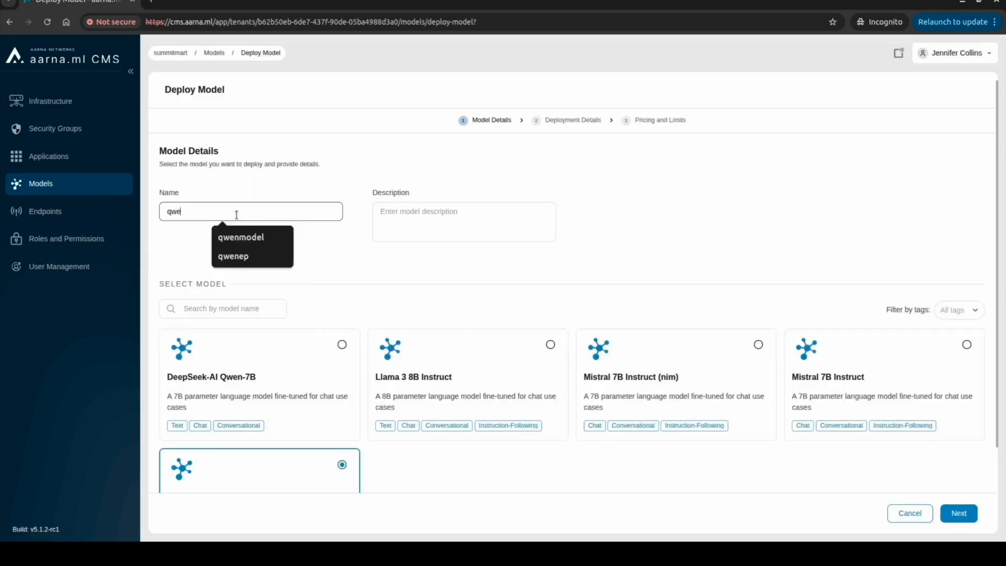
text(tmodel)
key(Tab)
text(Qwen Model for Chat Bot Use Case)
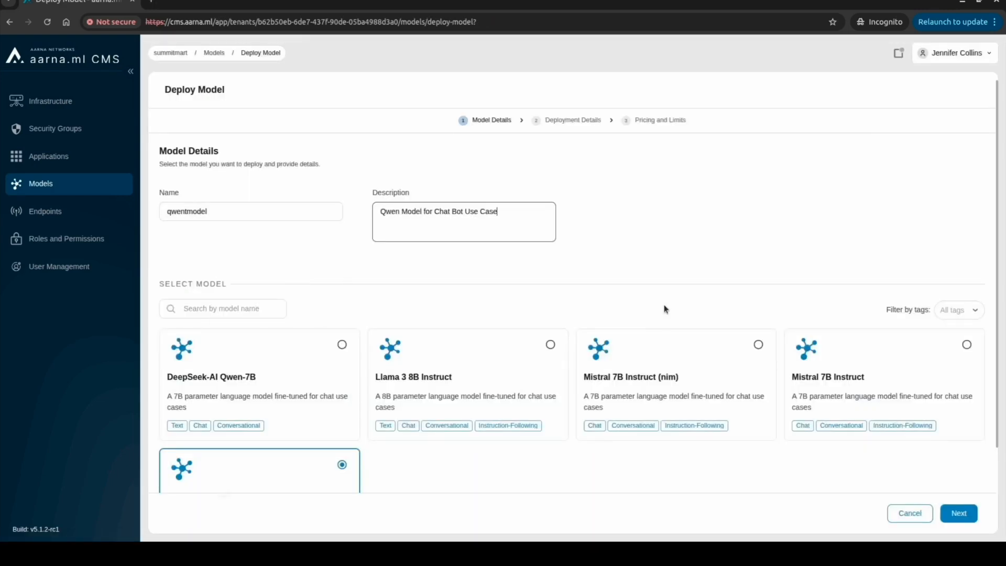
scroll(717, 278, down, 2)
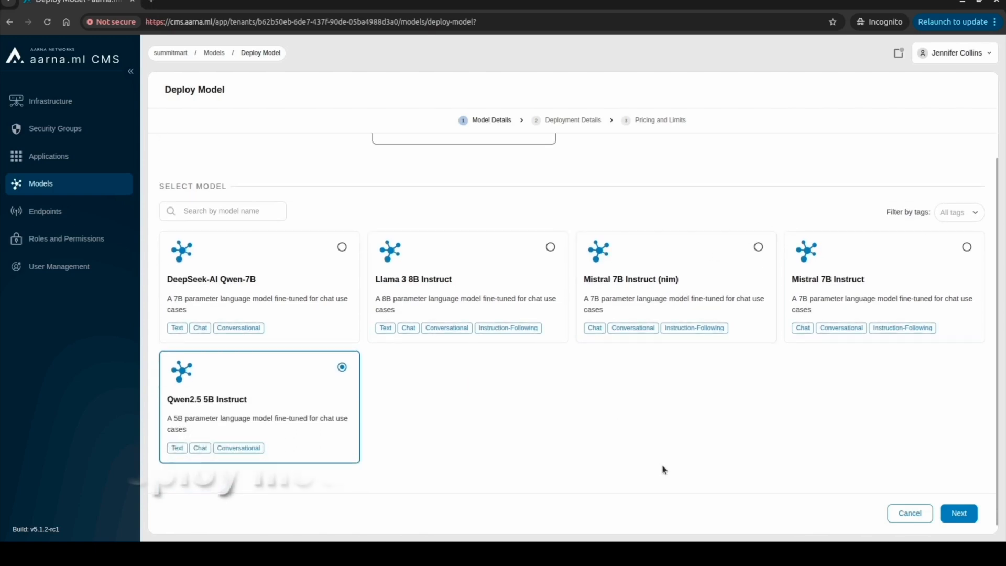
click(959, 513)
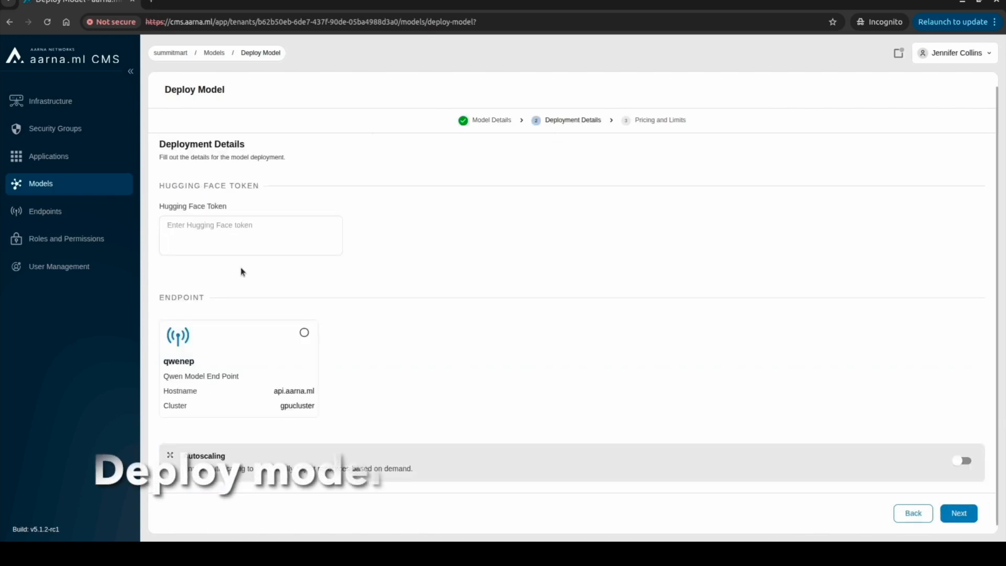
Paste the Hugging Face token saved in the notes and select endpoint qwenep
mouse_move(222, 538)
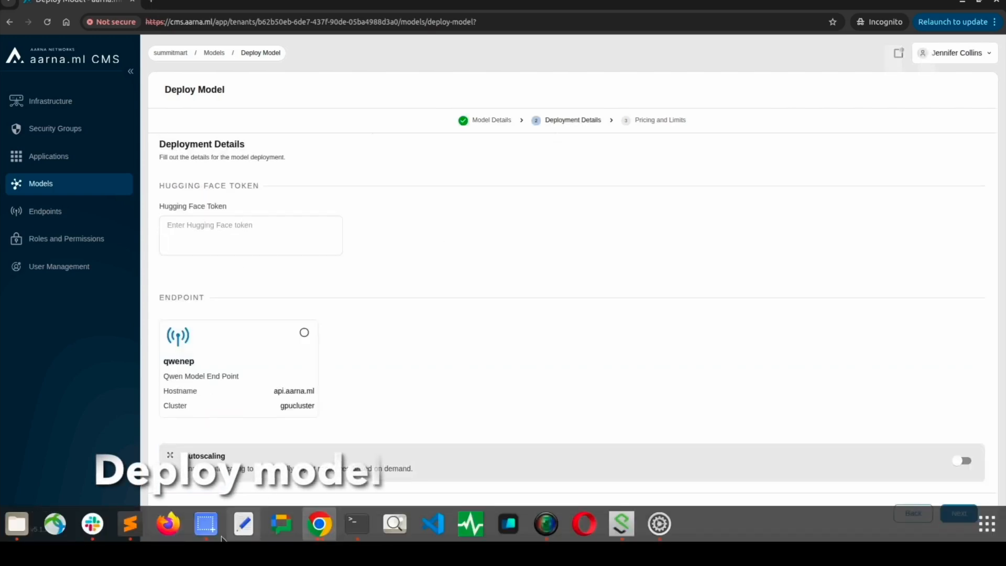
click(130, 524)
double_click(437, 133)
key(ctrl+c)
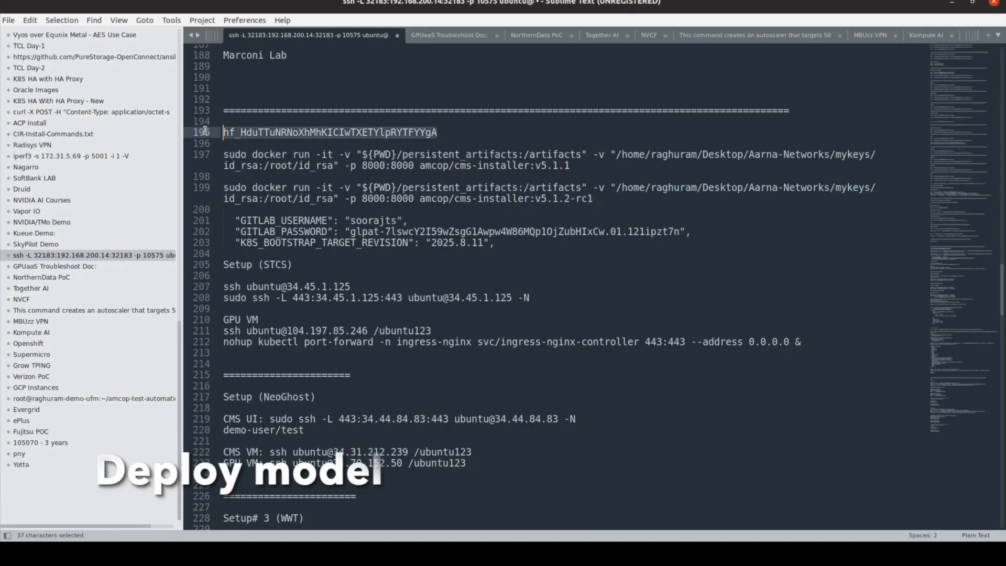
click(952, 3)
click(269, 225)
key(ctrl+v)
click(276, 332)
Give the qwenep deployment one L4 GPU
scroll(539, 316, down, 2)
click(292, 402)
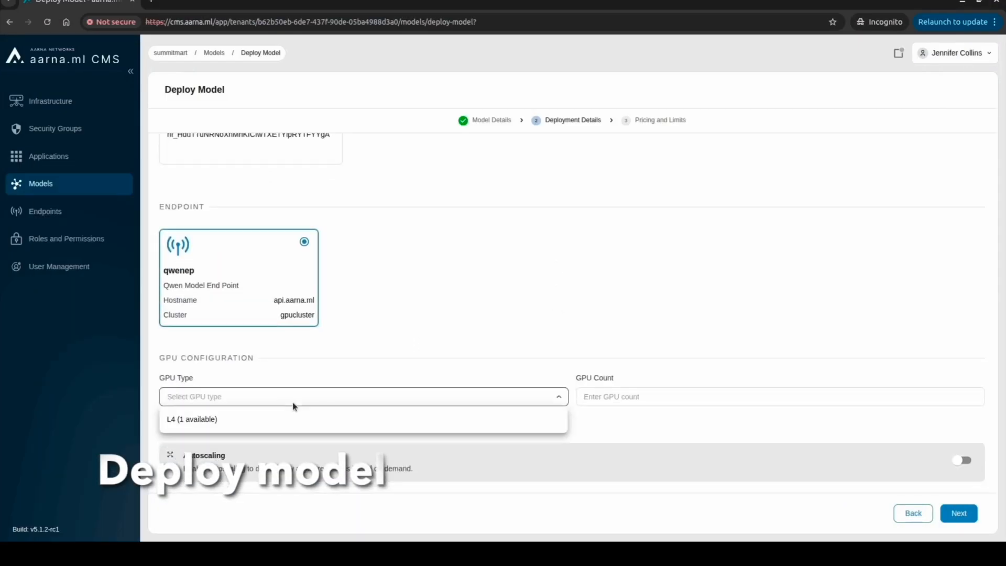
click(291, 419)
click(600, 403)
text(1)
Enable autoscaling with 1–2 replicas at a 1000 pending-request threshold, then continue to Pricing and Limits
click(963, 463)
scroll(682, 354, down, 3)
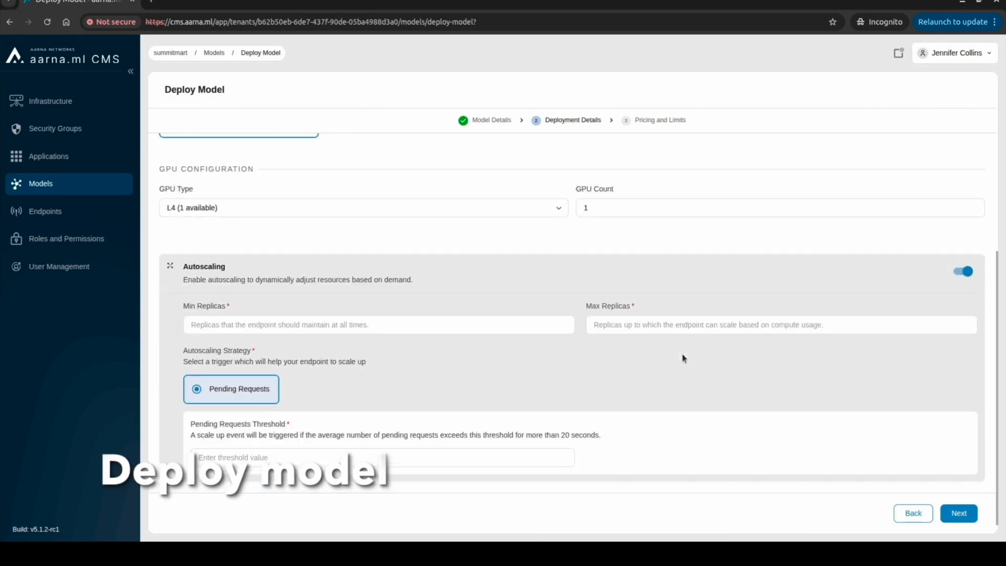
click(379, 324)
text(1)
click(631, 325)
text(2)
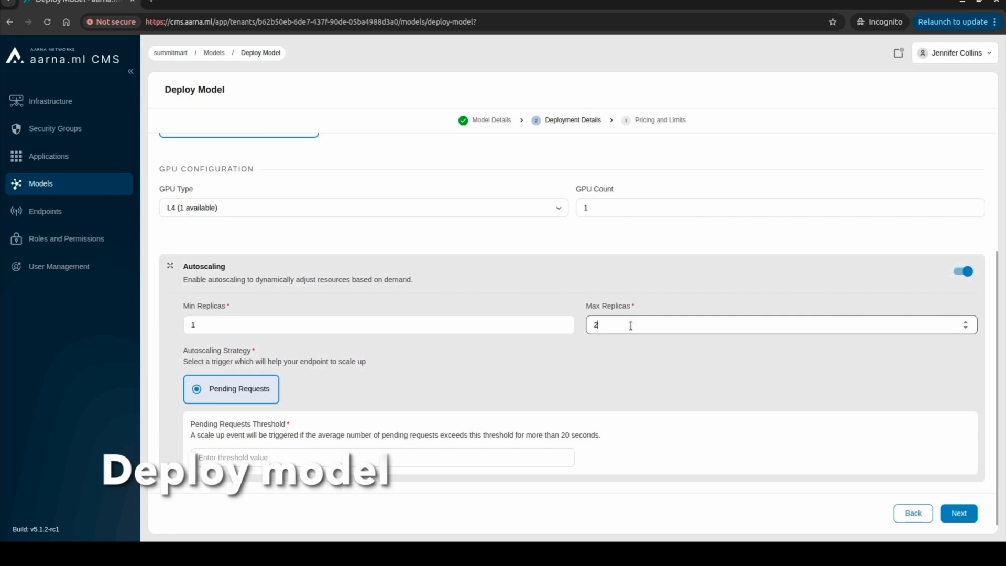
click(317, 458)
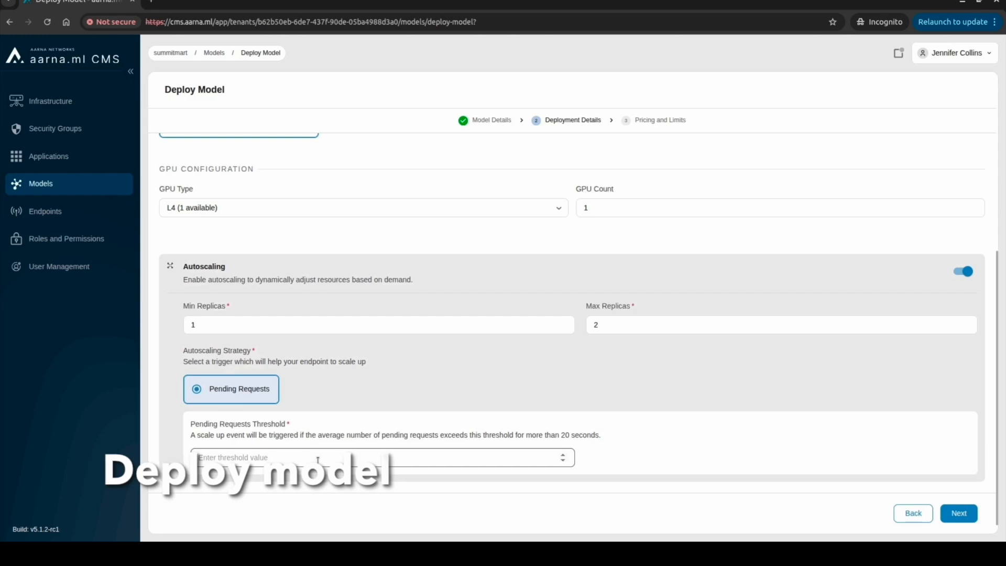
text(1000)
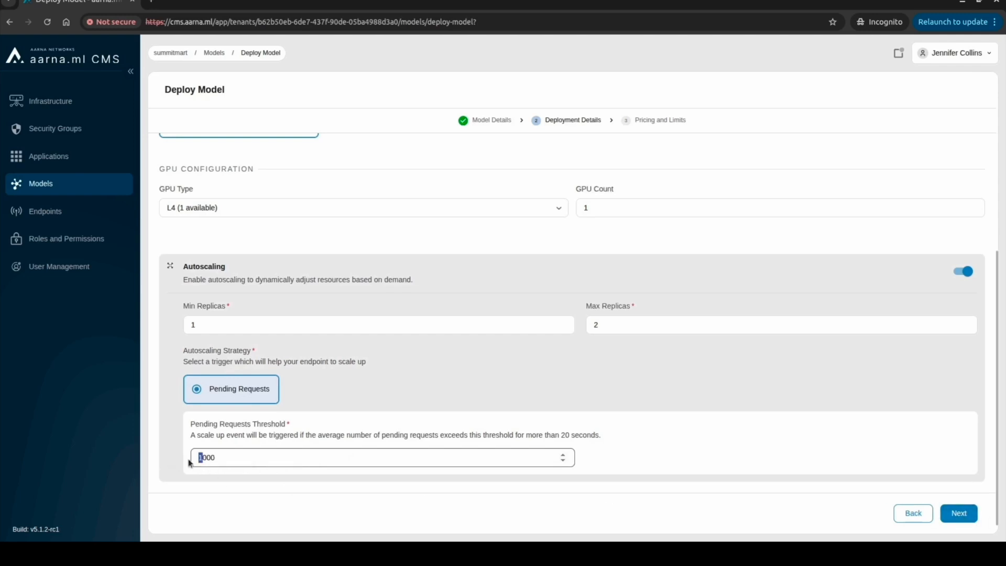
click(959, 513)
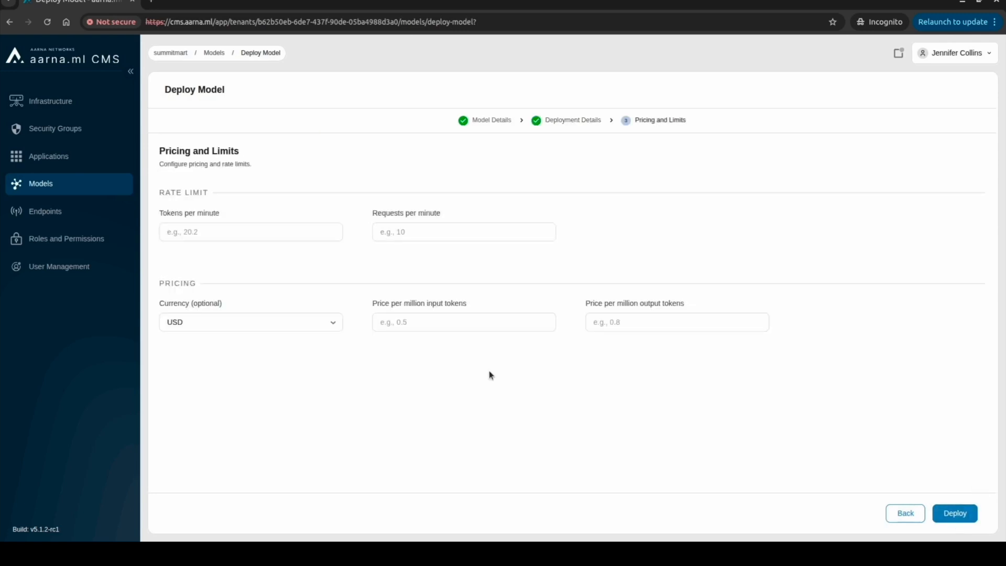
Limit qwentmodel to 50000 tokens and 80 requests per minute, with input and output prices of 2
click(197, 229)
text(5)
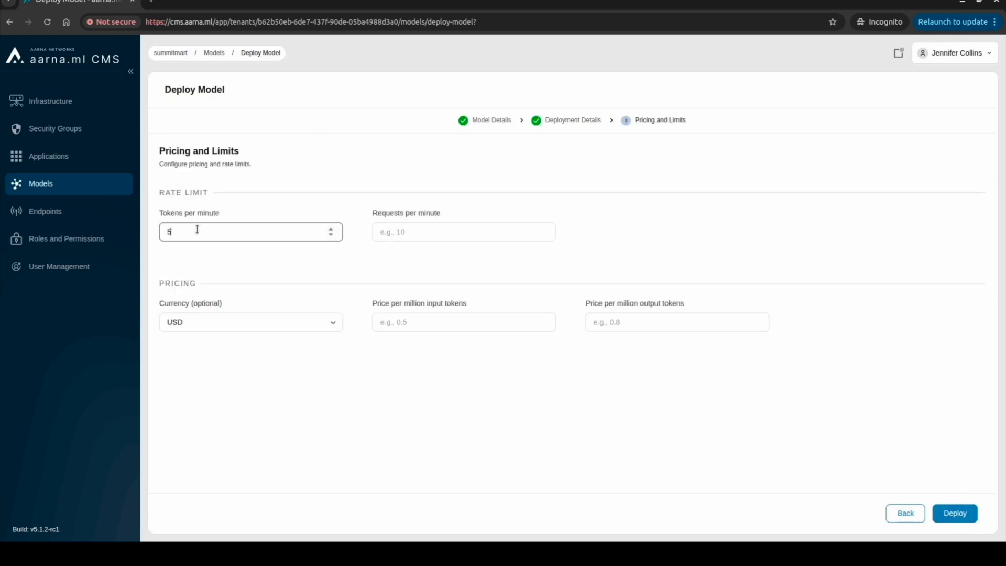
text(0000)
key(Tab)
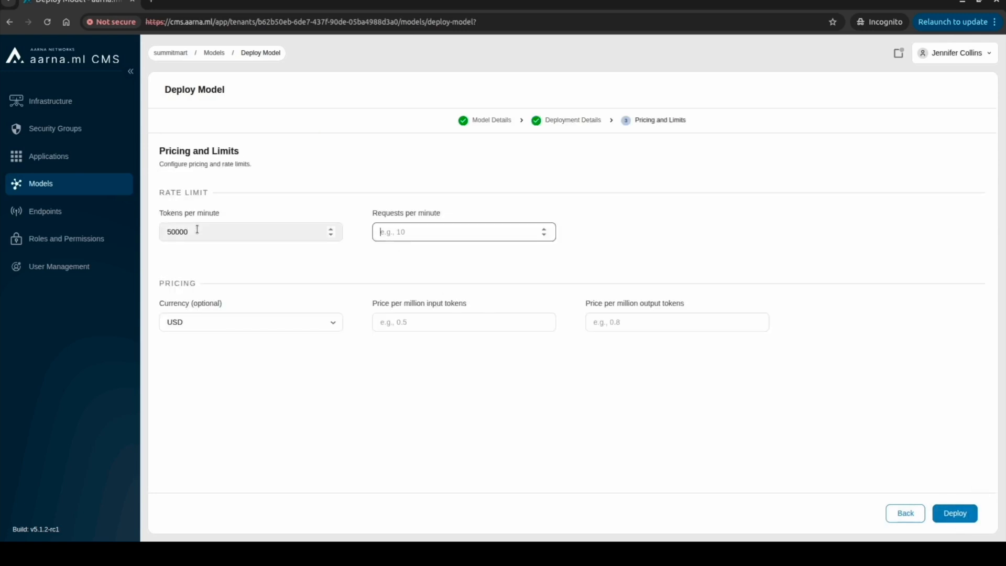
text(80)
key(Tab)
key(Tab)
text(2)
key(Tab)
text(2)
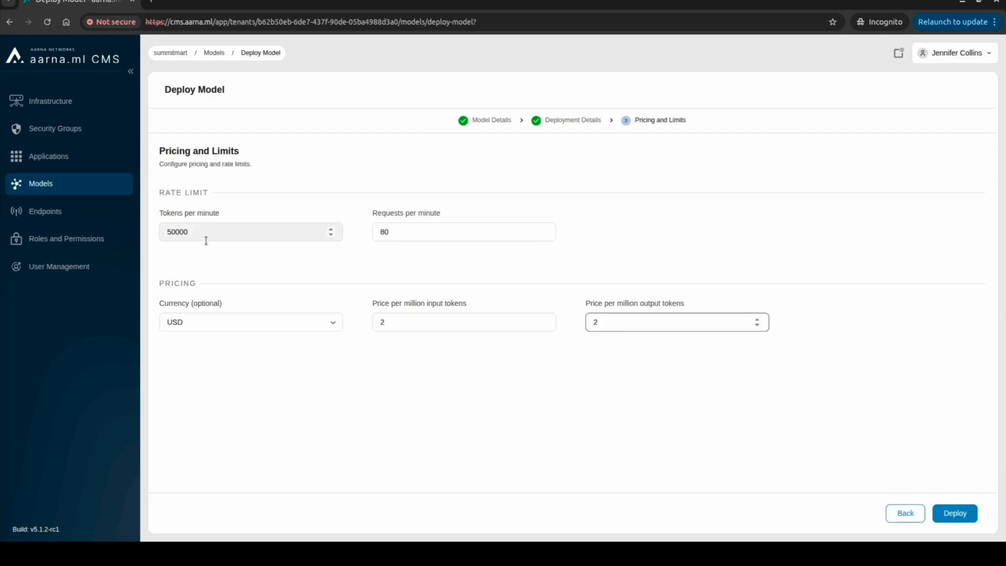
Deploy qwentmodel and view the cluster list under Infrastructure
click(607, 424)
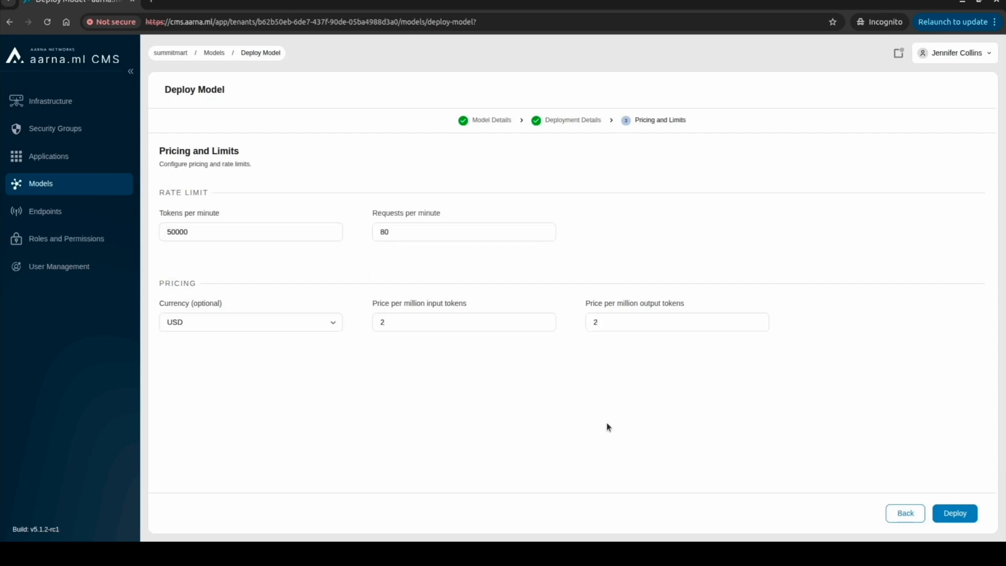
click(956, 514)
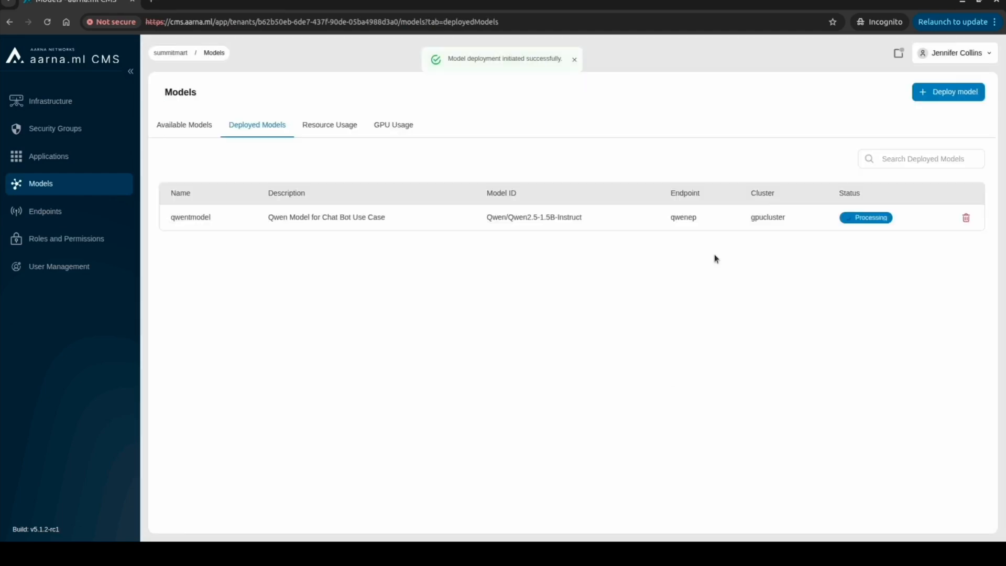
click(74, 101)
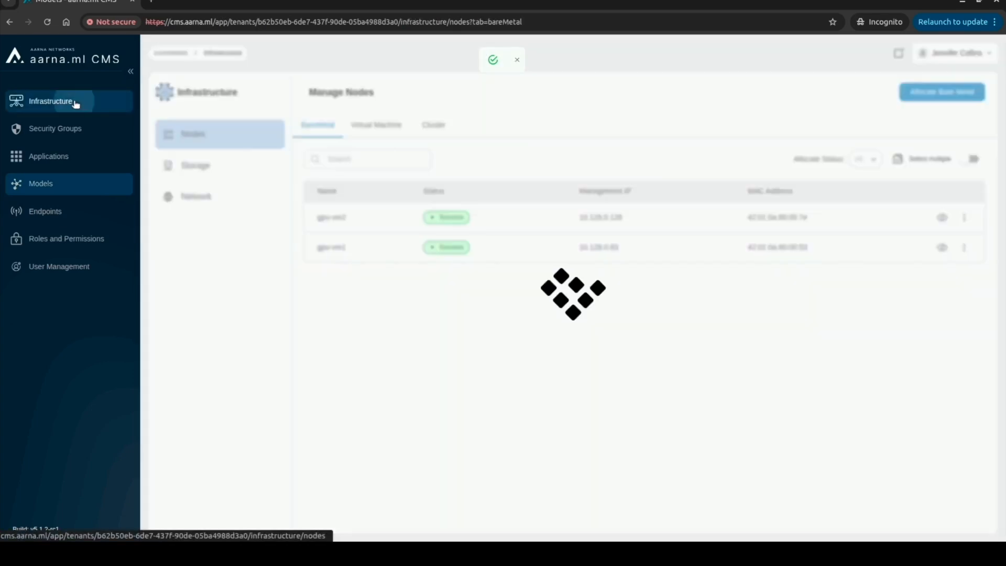
click(443, 134)
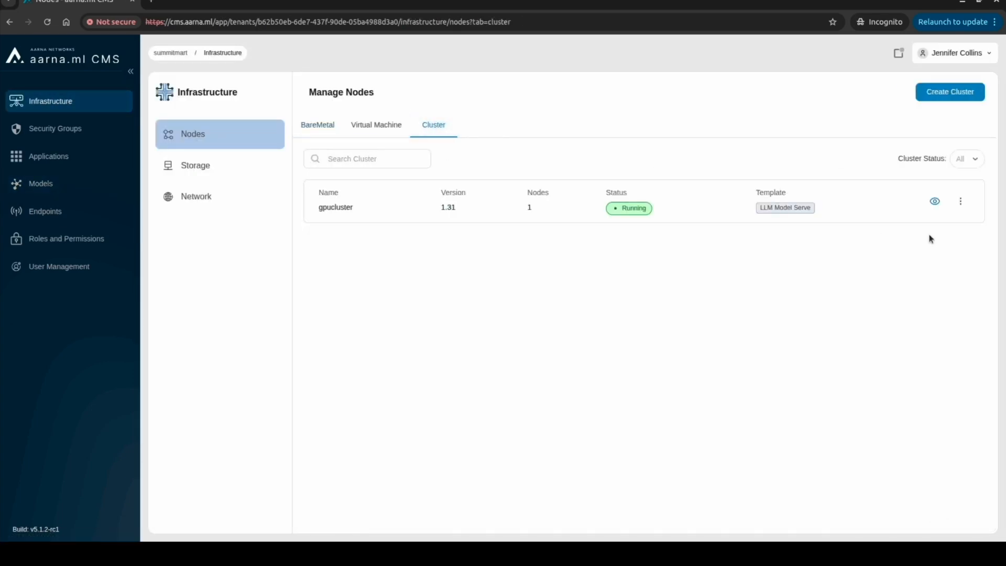
Run 'get pods -n default' in gpucluster's Kubectl Terminal to check the Qwen pods
click(937, 204)
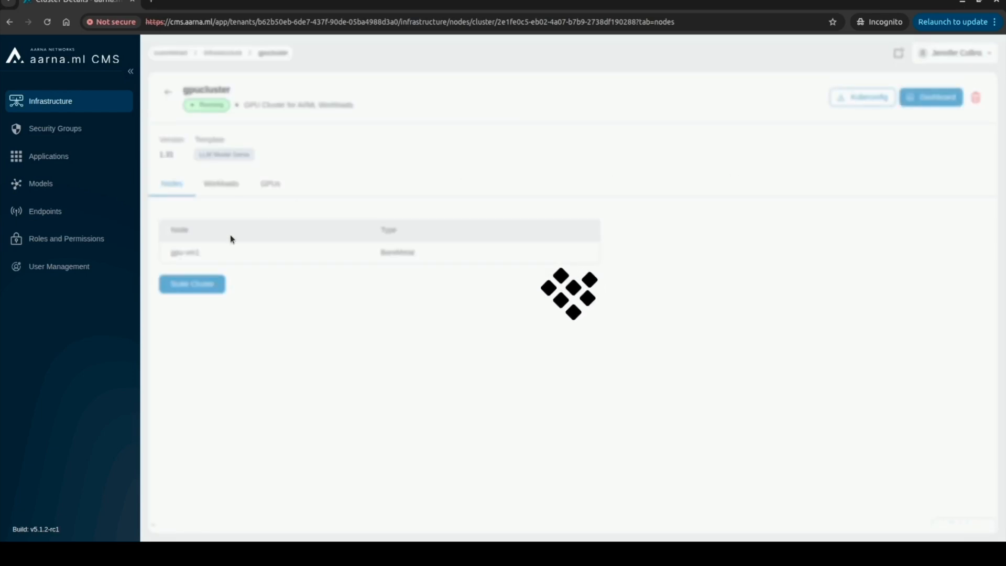
click(527, 530)
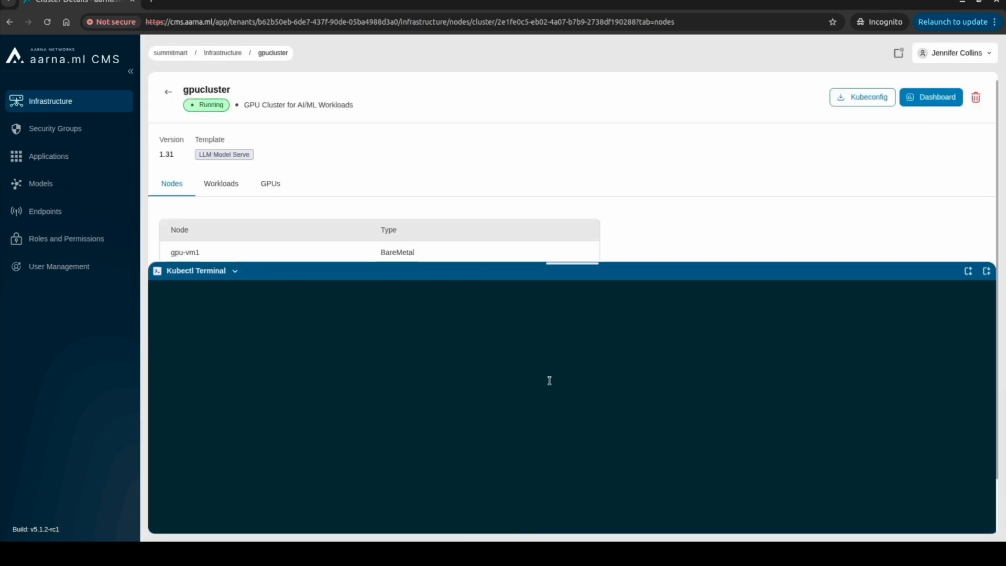
drag(575, 260, 577, 318)
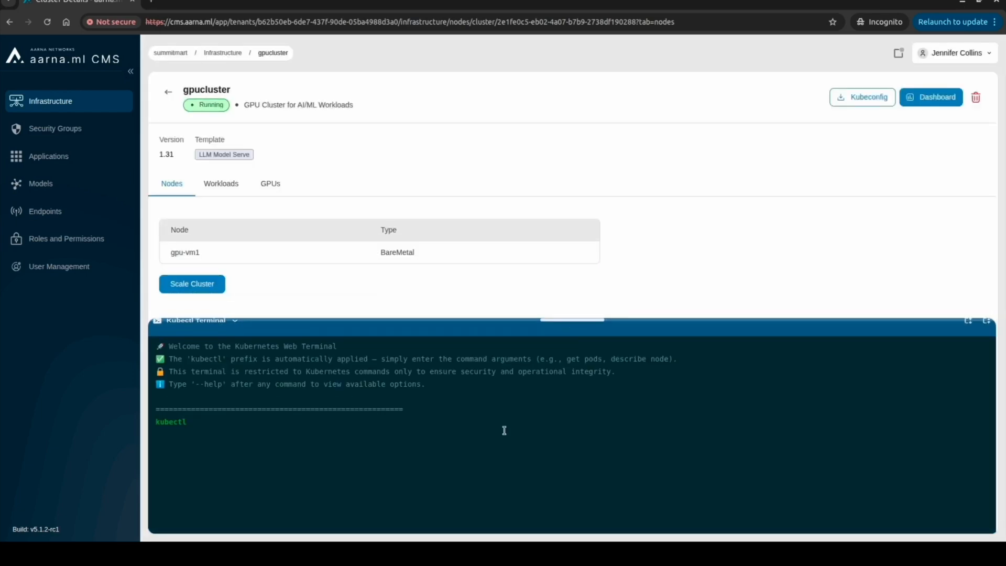
text(get )
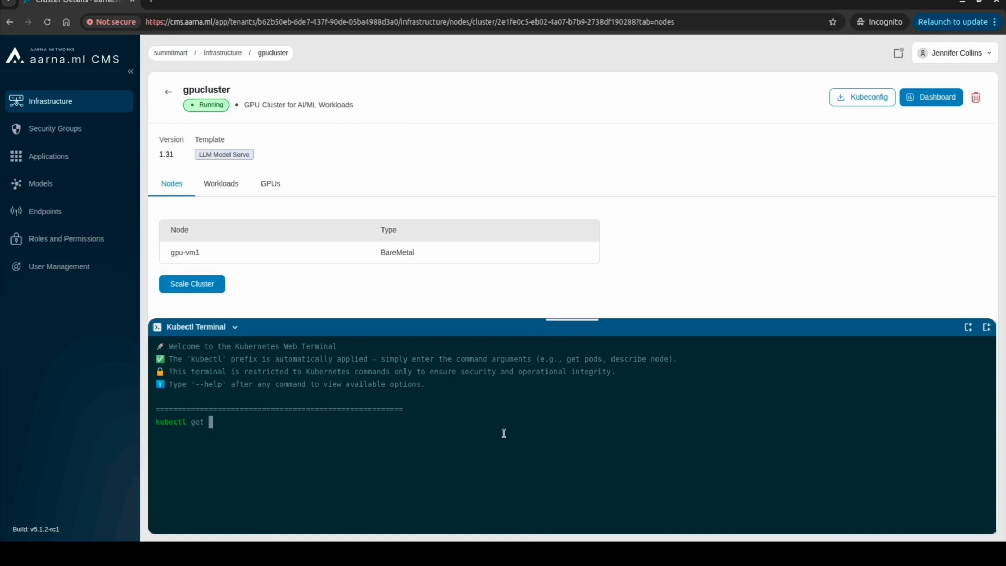
text(pods -n default)
key(Return)
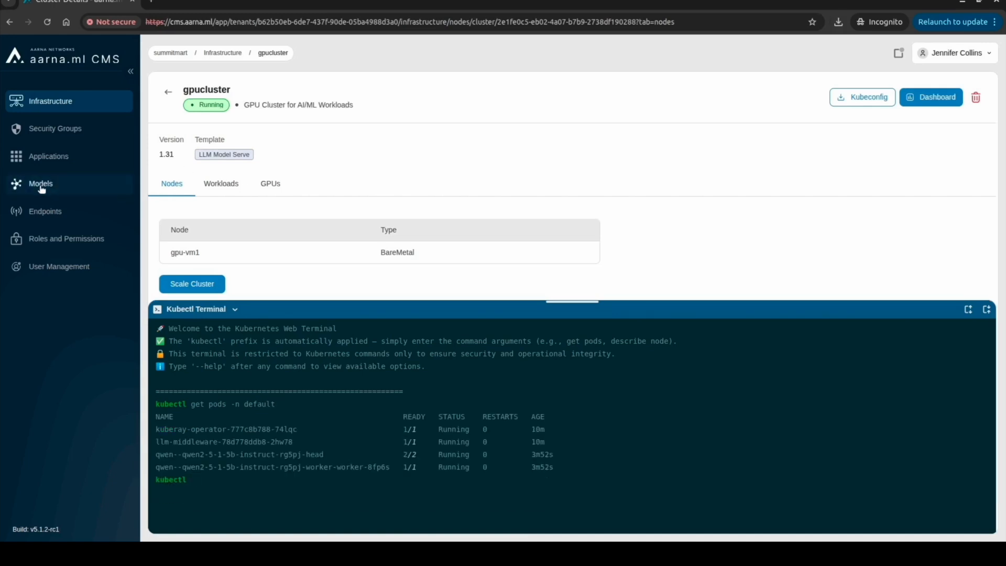
Confirm qwentmodel shows Success in Deployed Models, then go to User Management
click(40, 184)
click(263, 120)
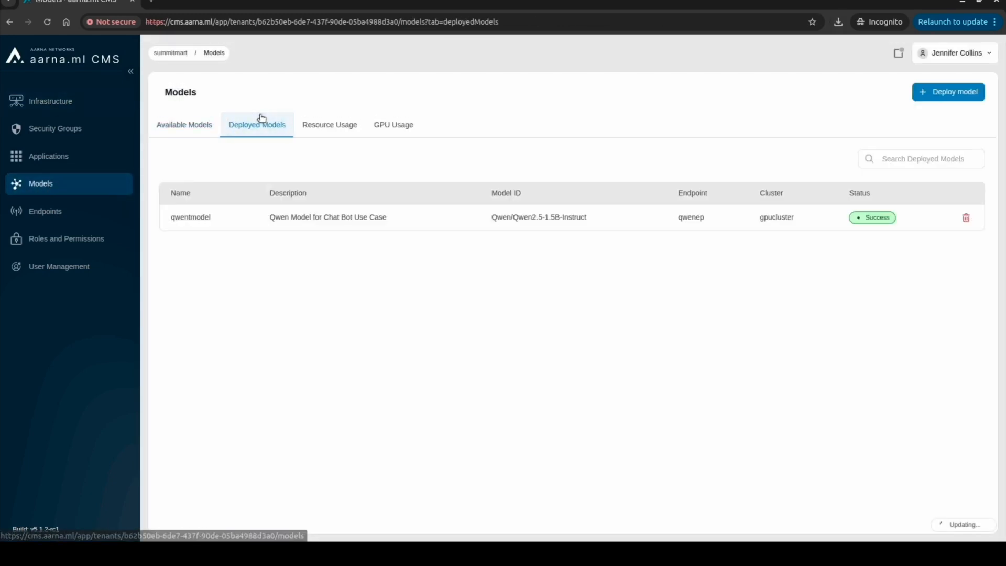
click(71, 269)
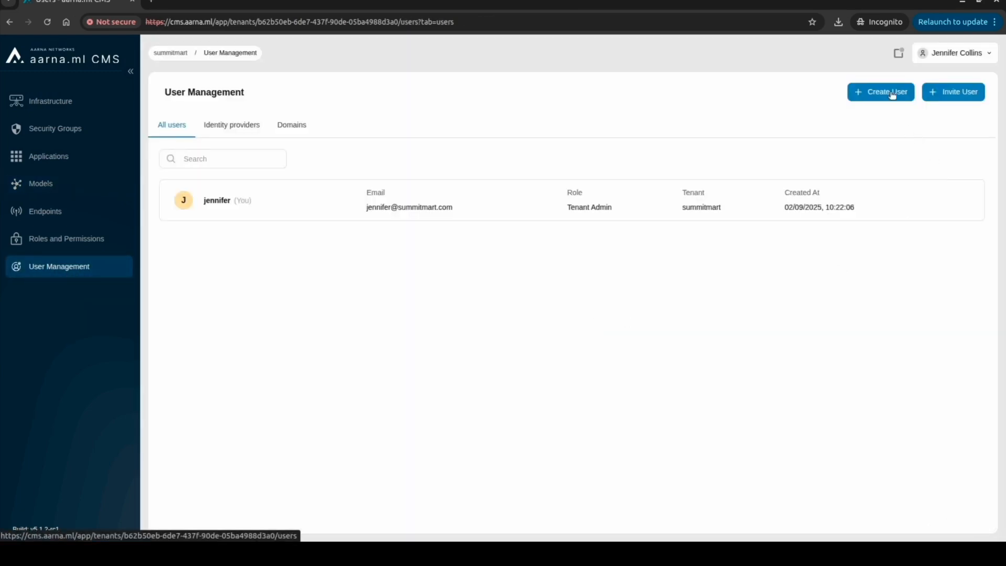
Create the end user's account with the Tenant User role, then log out of the admin account
click(894, 100)
click(351, 214)
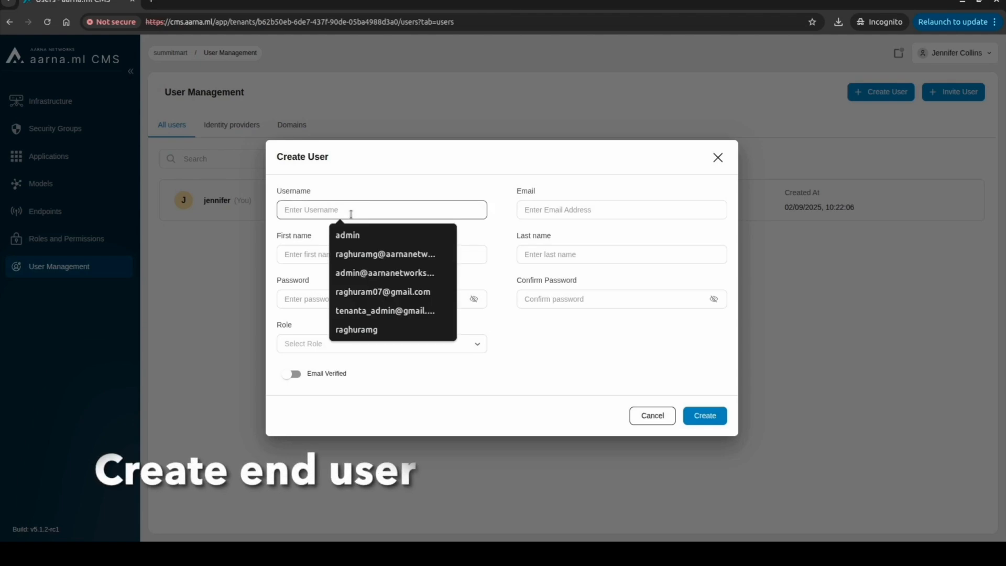
text(David)
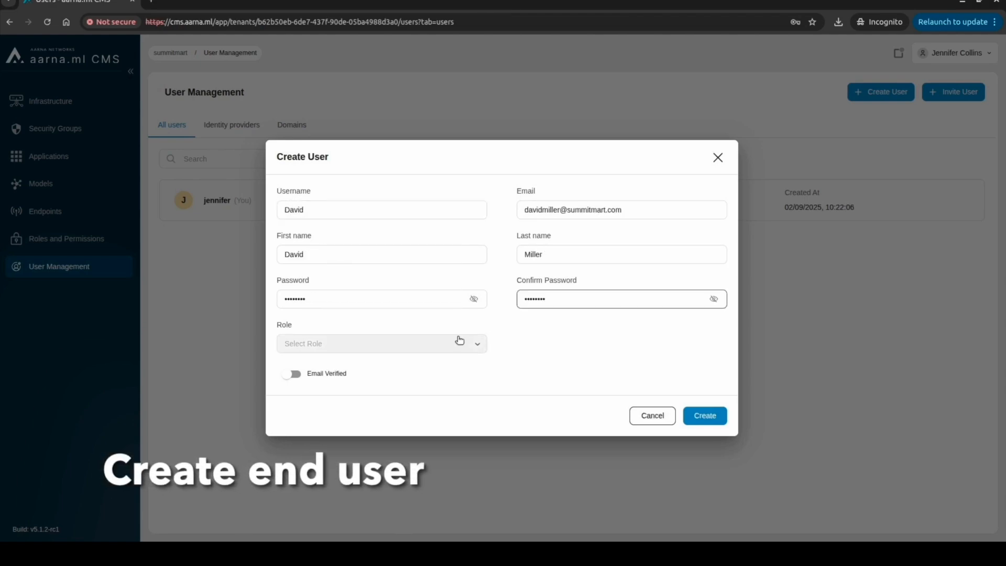
click(458, 343)
click(368, 386)
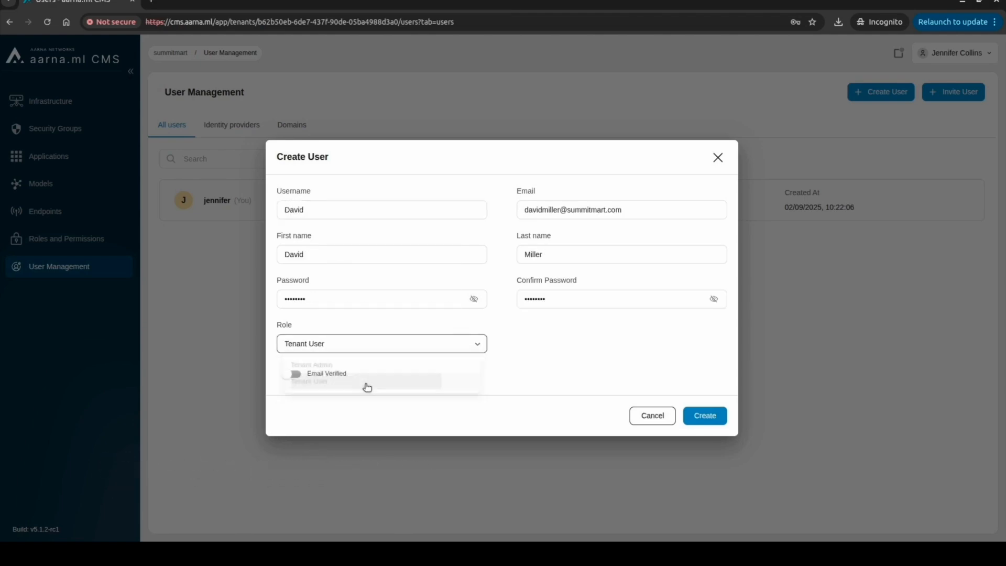
click(713, 418)
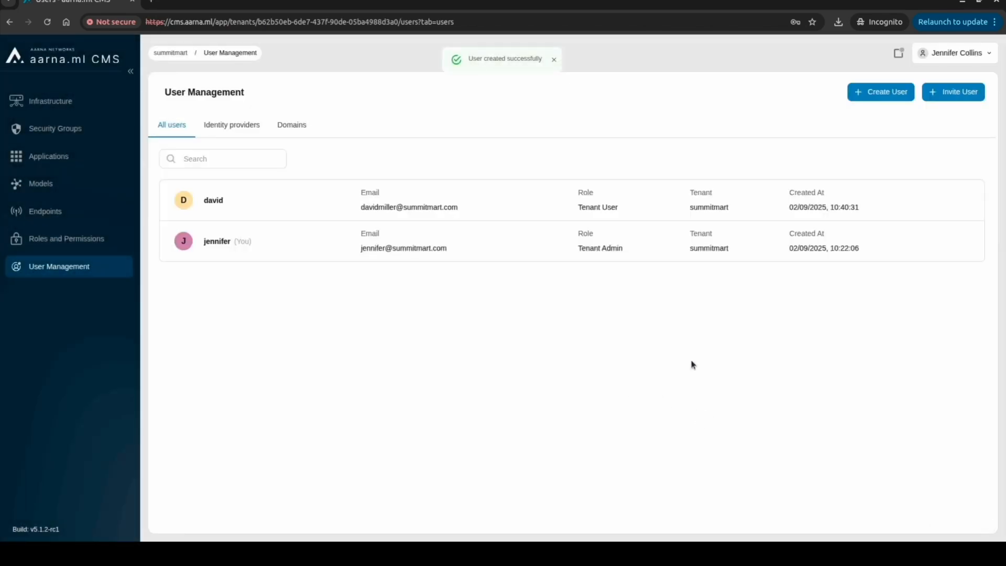
click(974, 62)
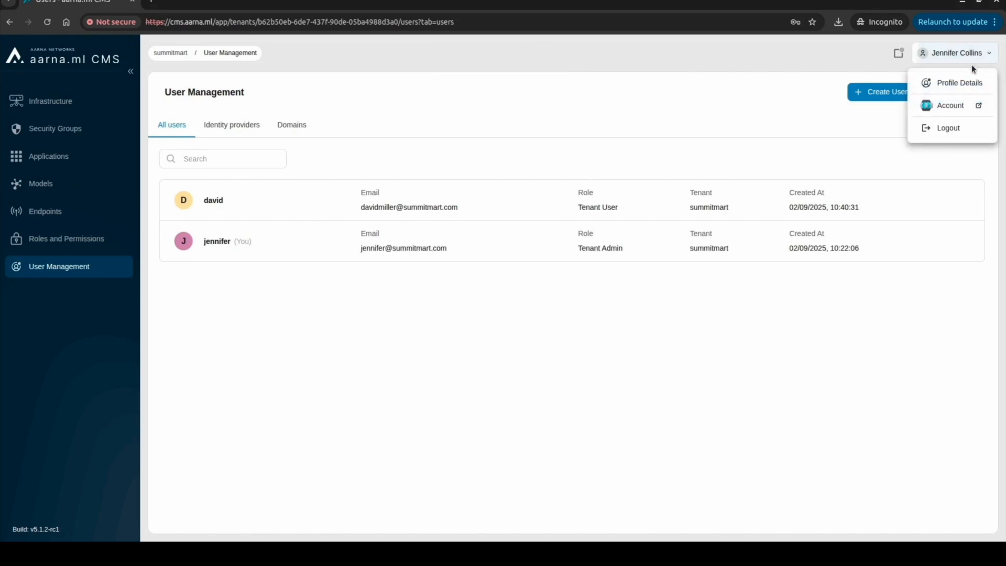
click(950, 128)
Confirm logout and sign in with the end user's email and password
click(618, 325)
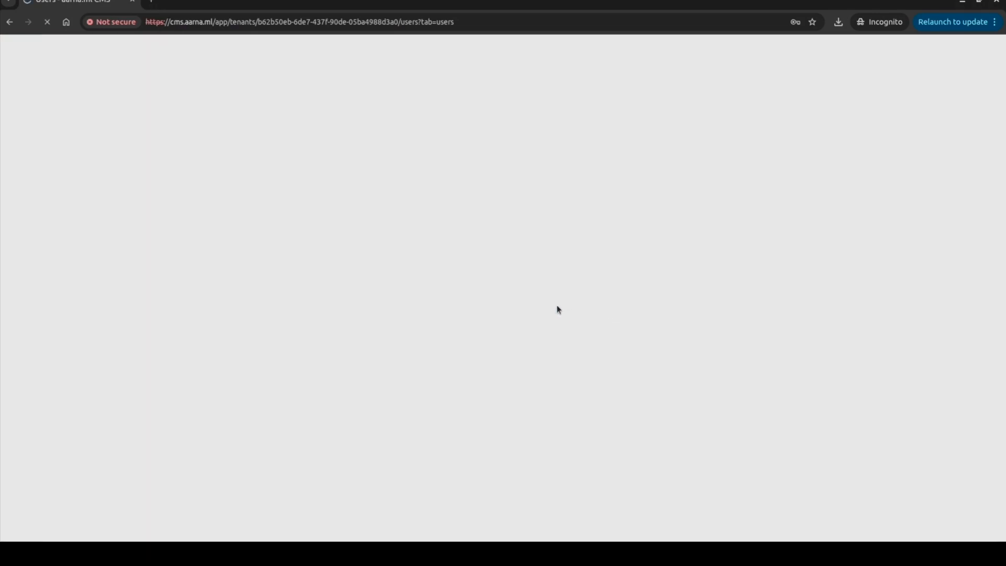
click(191, 326)
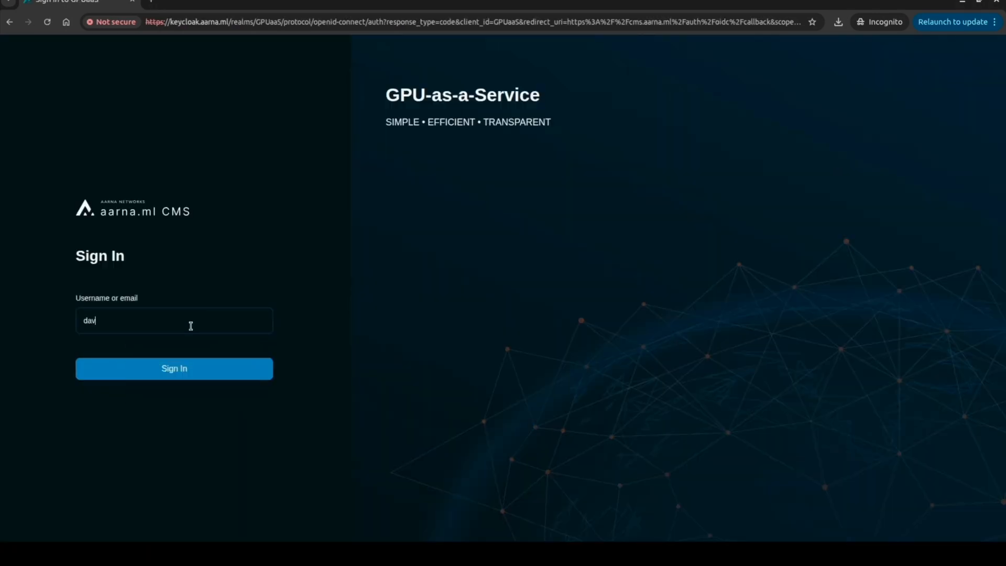
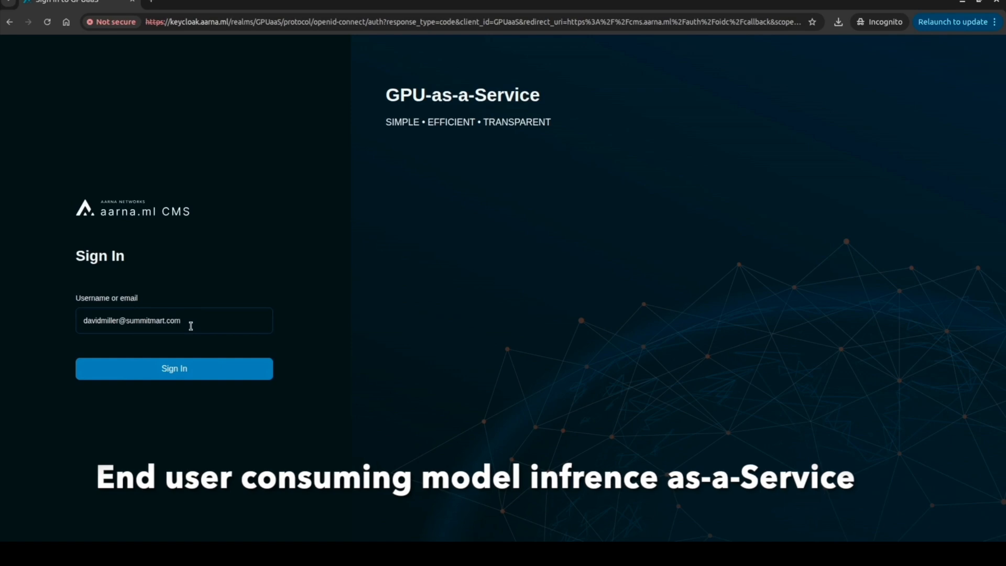
click(187, 373)
click(194, 327)
text(••••••••)
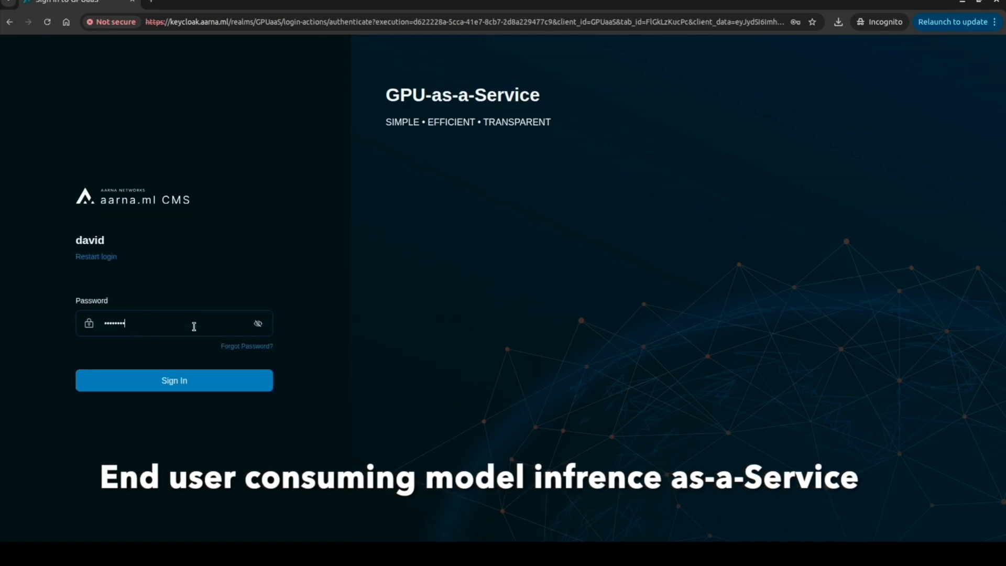
click(203, 386)
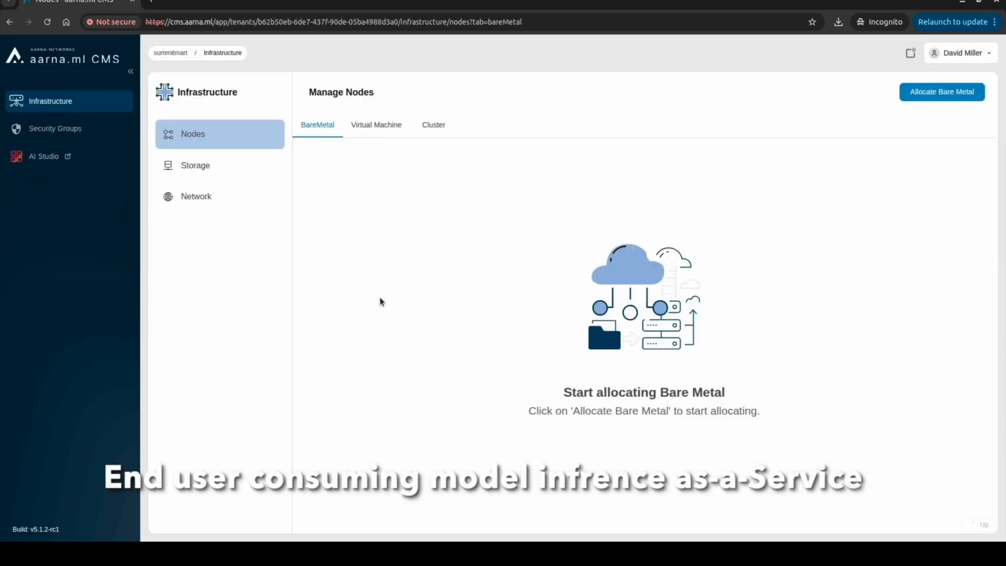
In AI Studio settings, create an API key named apikey and copy it
click(57, 104)
click(58, 157)
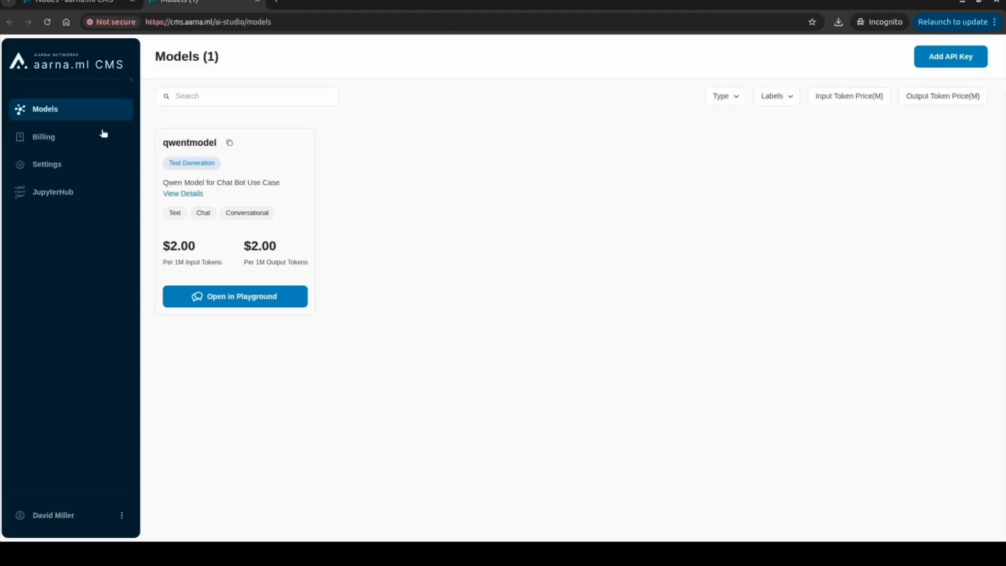
click(76, 167)
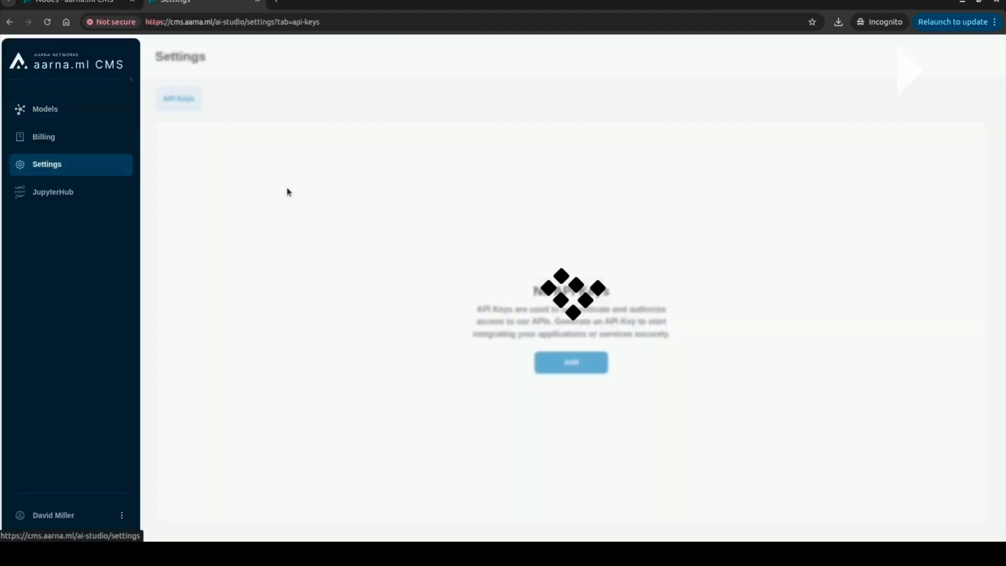
click(571, 422)
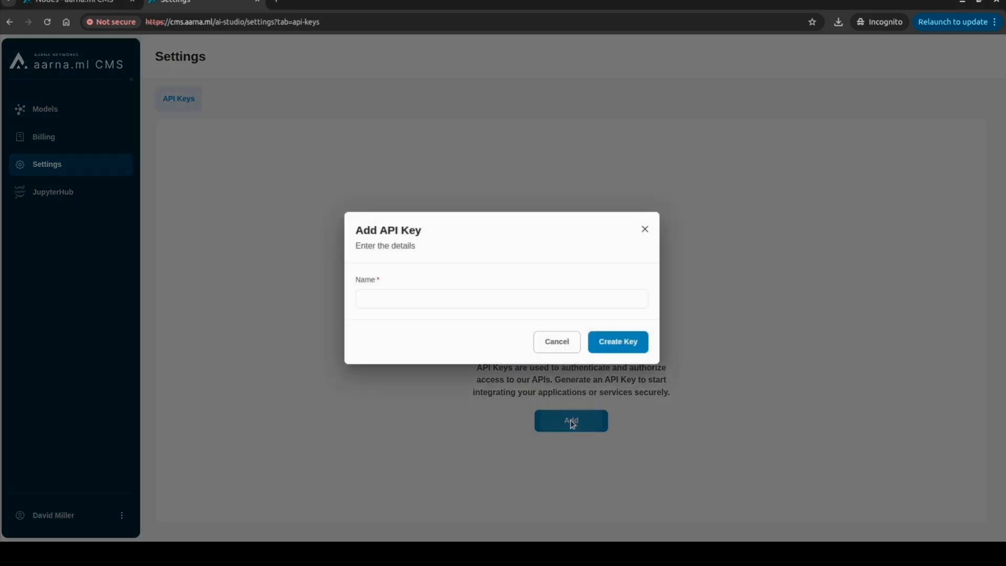
click(458, 308)
text(apikey)
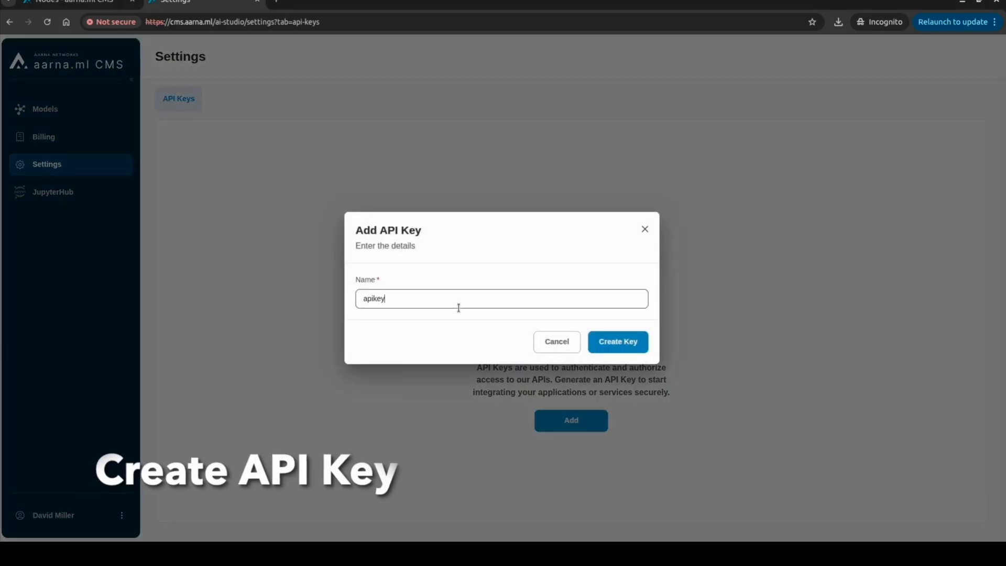
click(618, 343)
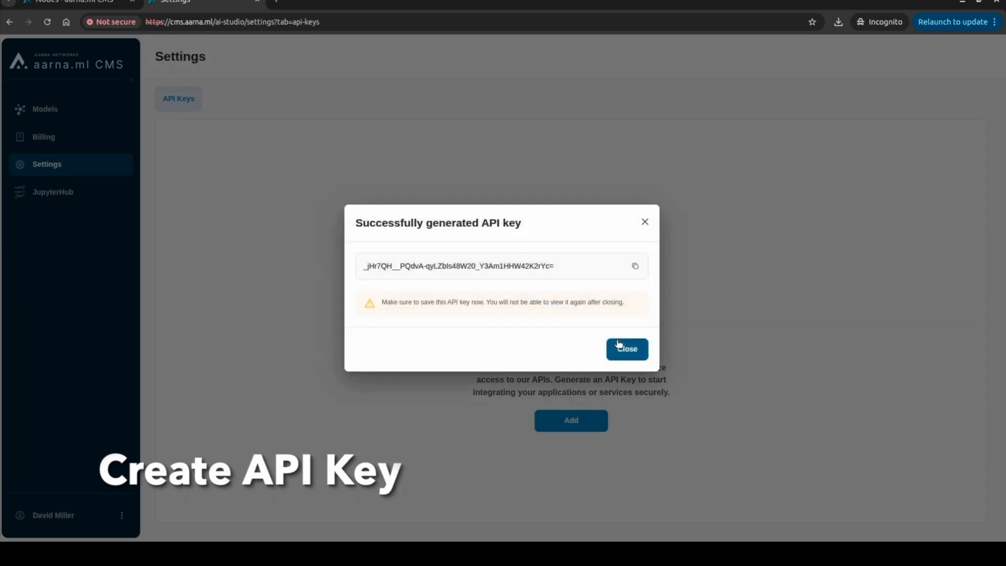
click(635, 266)
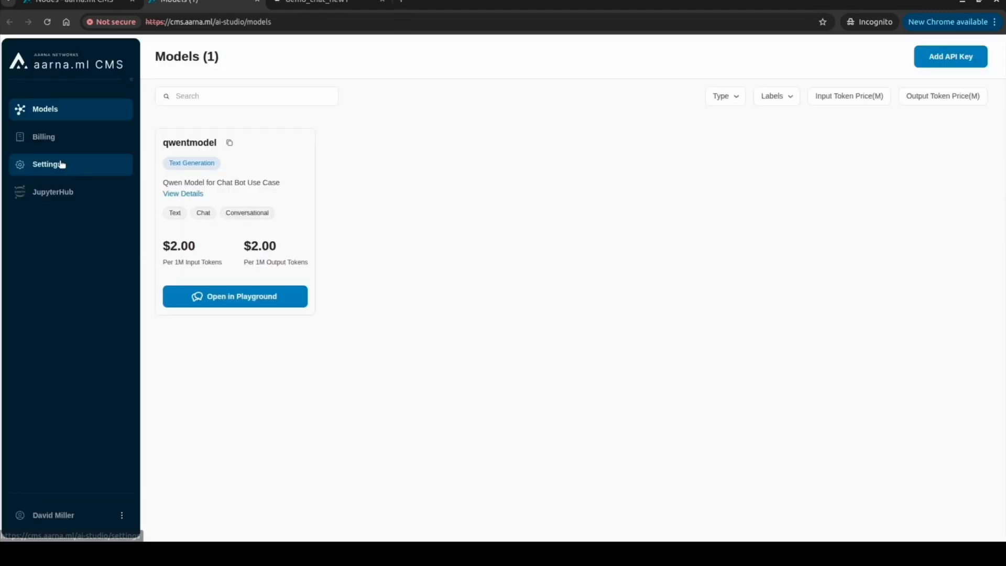
Create a second API key named apikeyforllm and go to the Models list
click(60, 164)
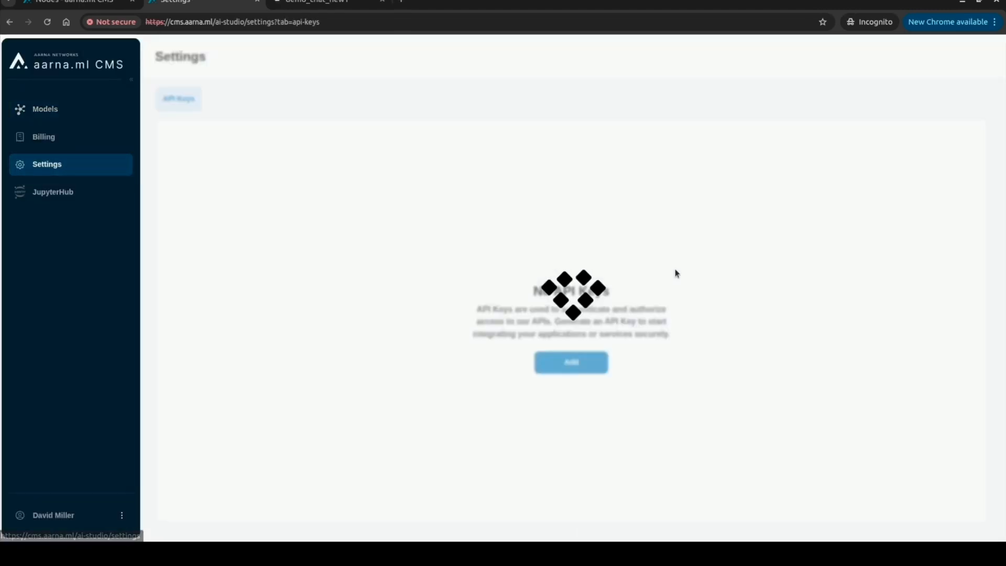
click(936, 140)
click(441, 293)
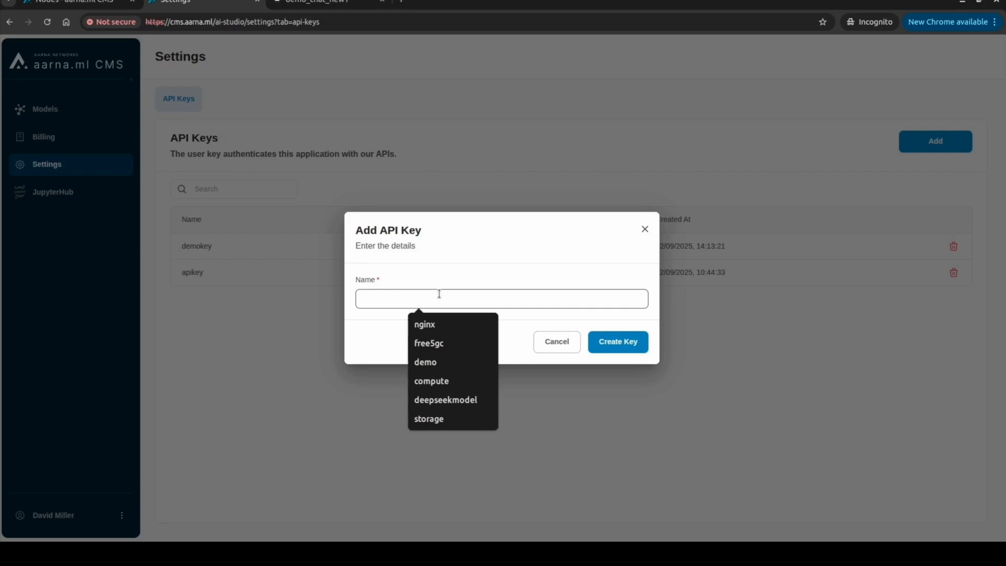
text(apikeyforllm)
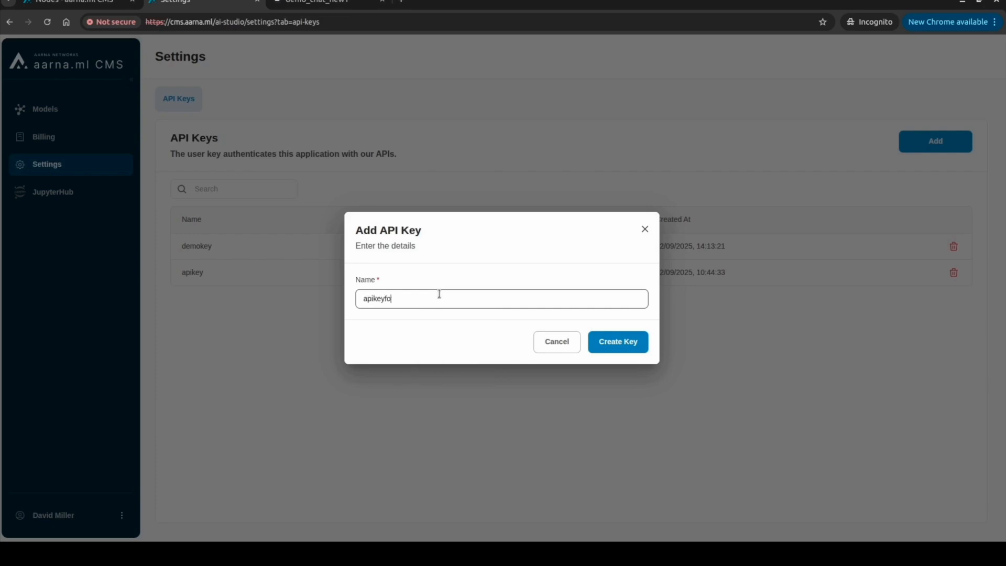
click(618, 342)
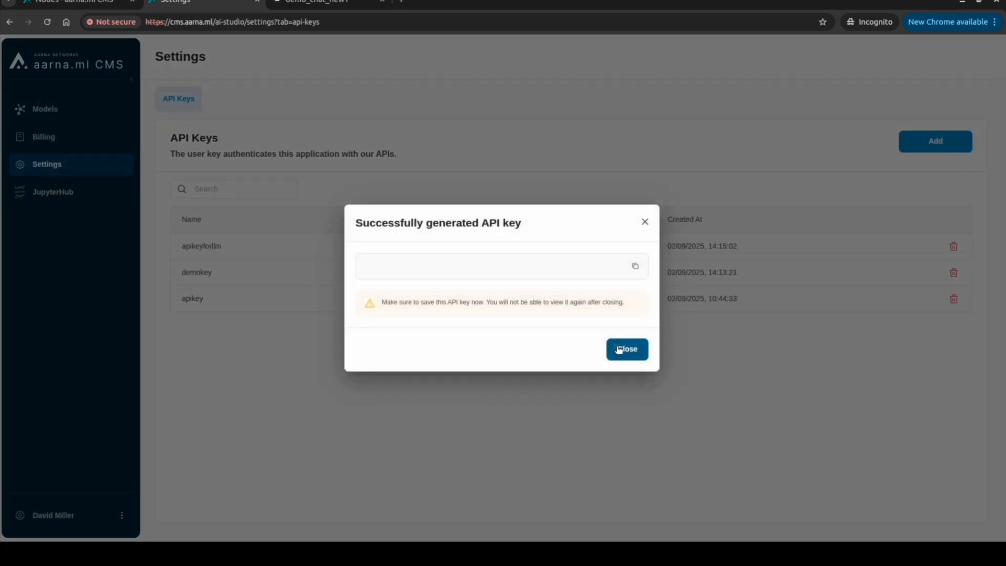
click(619, 349)
click(67, 112)
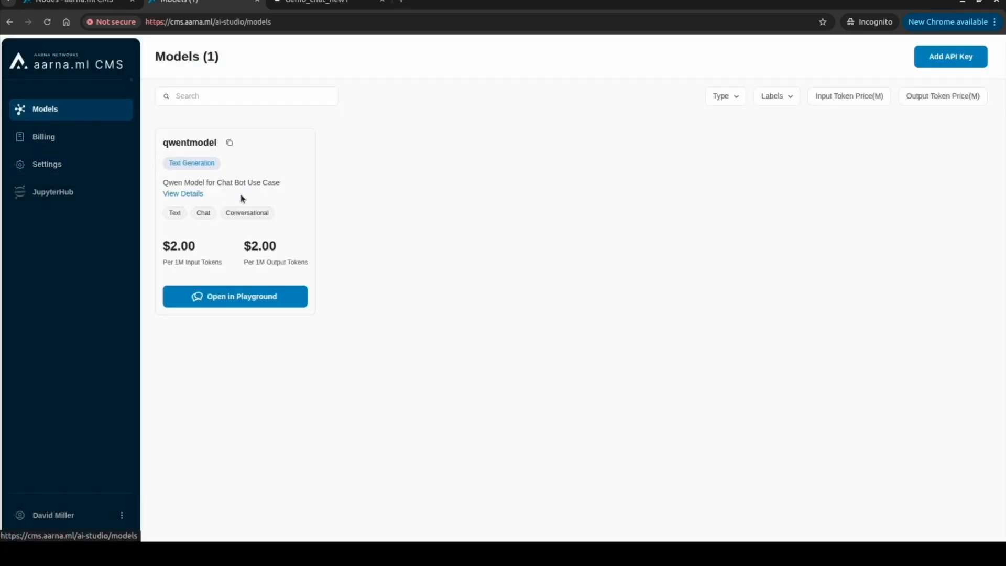
Ask qwentmodel in the Playground how to repair a broken microwave
click(194, 194)
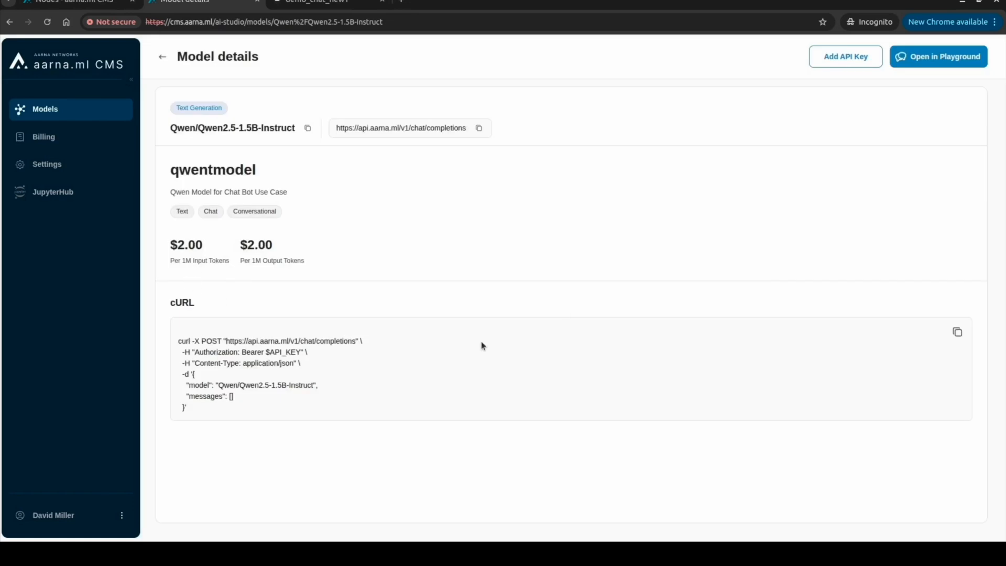
click(939, 58)
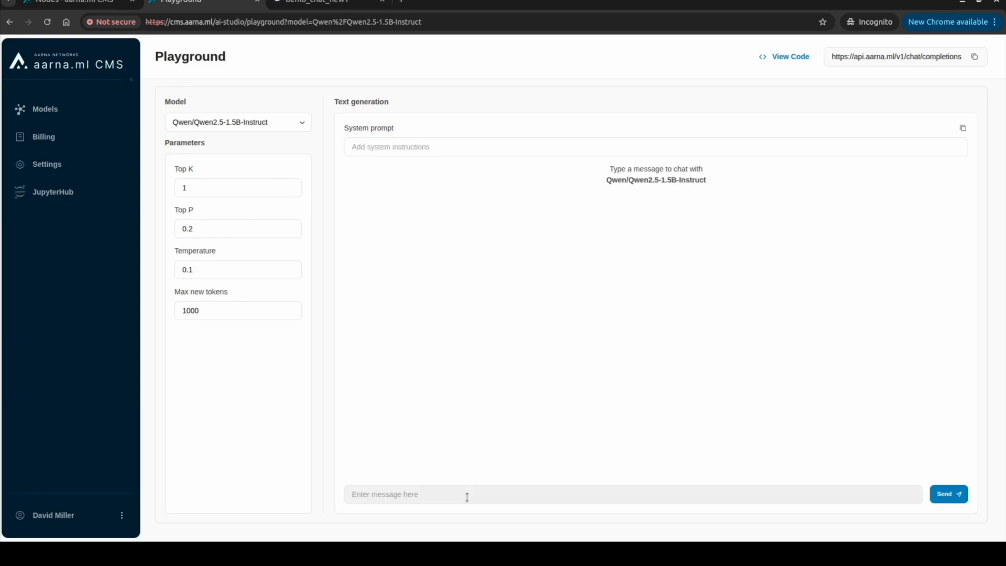
click(467, 497)
key(ctrl+v)
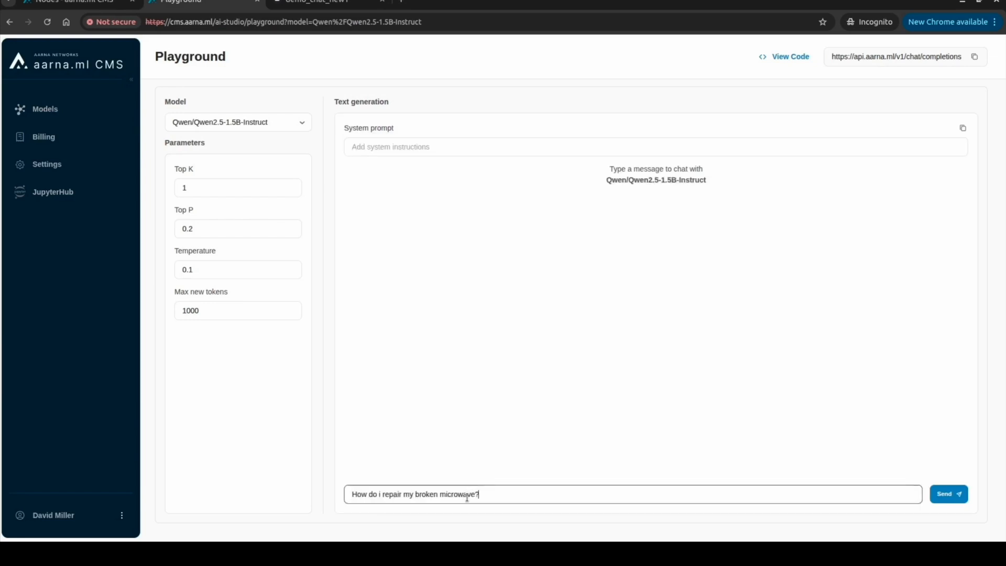
click(940, 494)
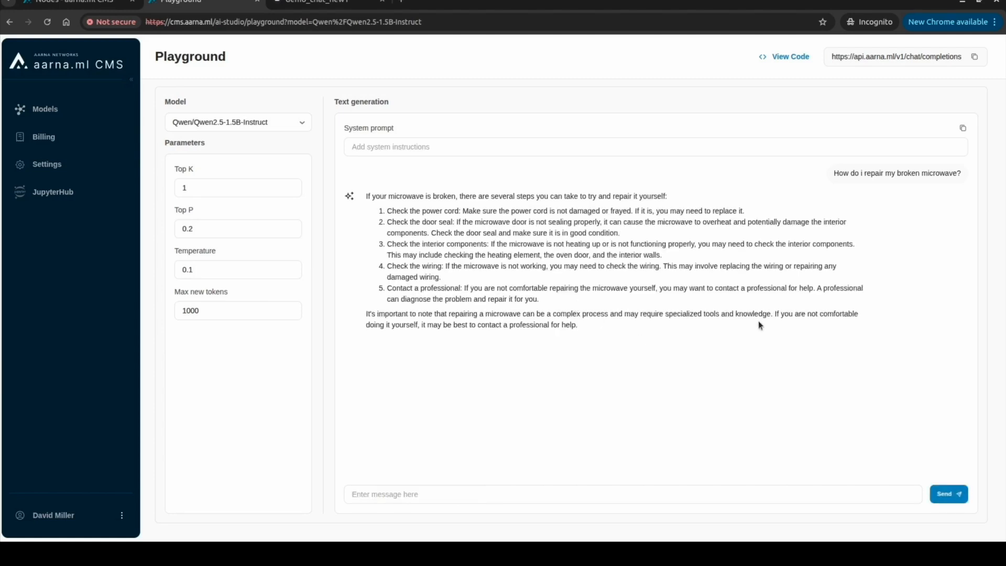
Check Billing, showing 6666 input tokens and 12768 total tokens used
click(38, 139)
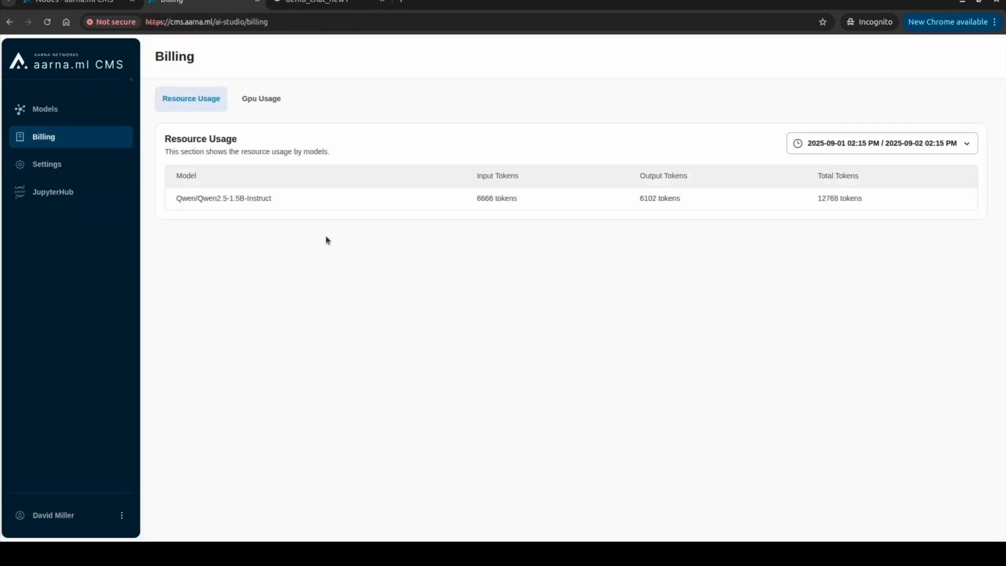
double_click(482, 199)
click(670, 198)
click(291, 3)
Reload the SummitMart assistant and ask it how to repair a broken microwave
click(559, 270)
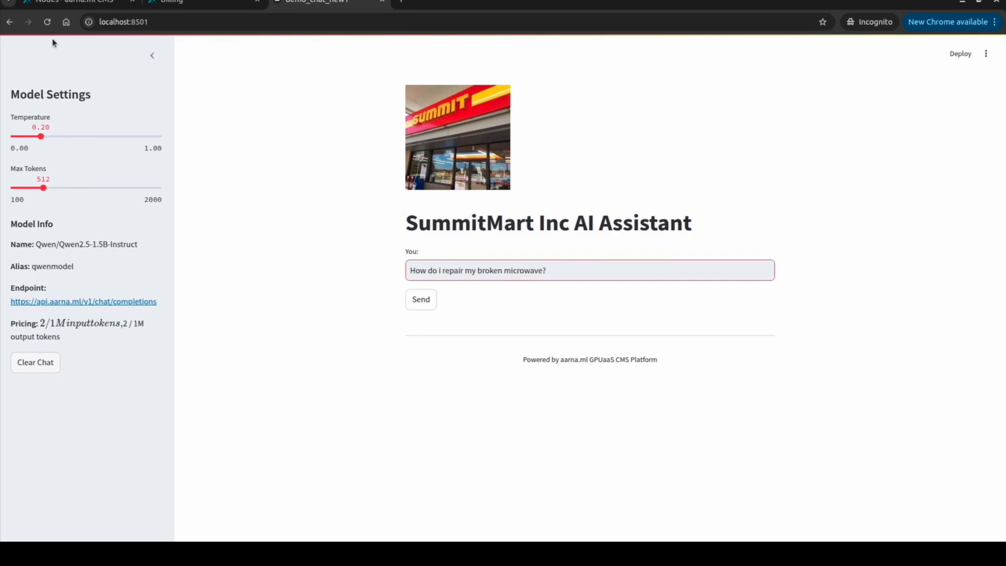
click(47, 22)
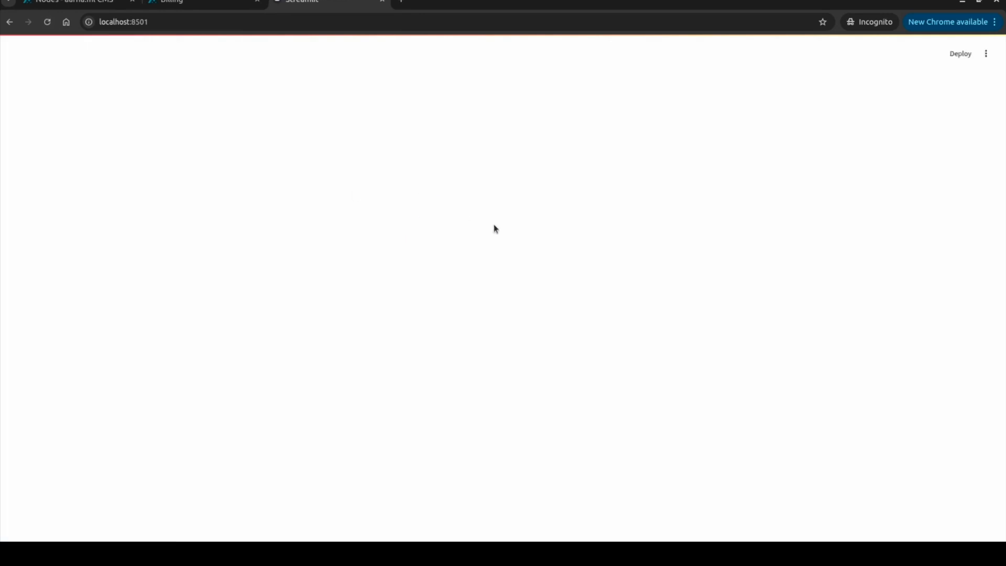
click(468, 268)
key(ctrl+v)
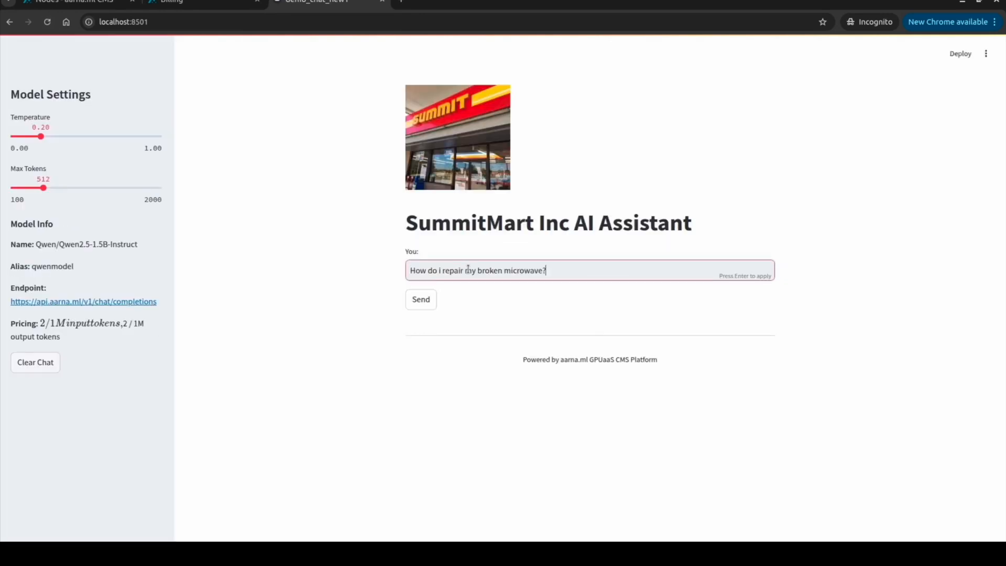
click(420, 299)
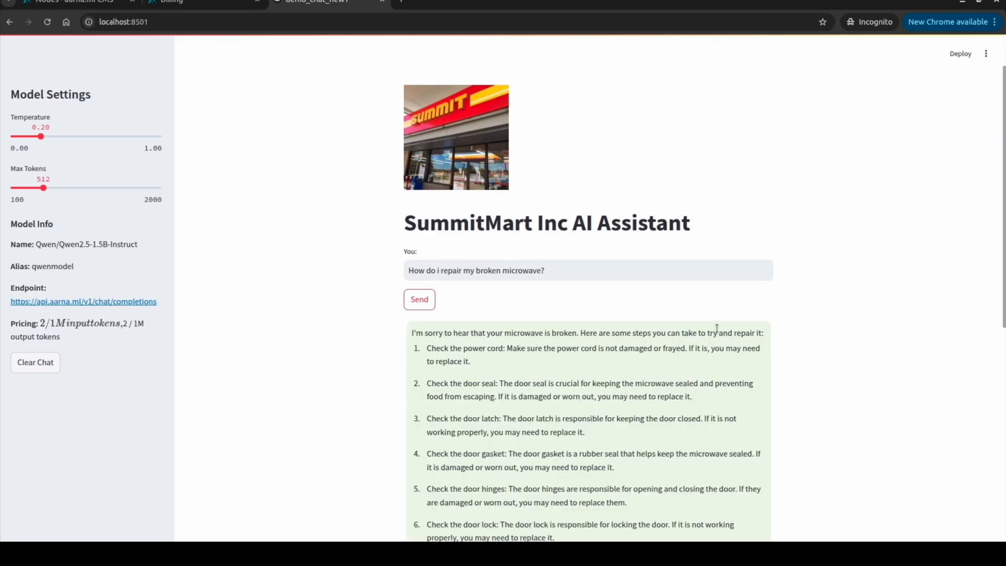
scroll(676, 298, down, 3)
scroll(660, 288, down, 3)
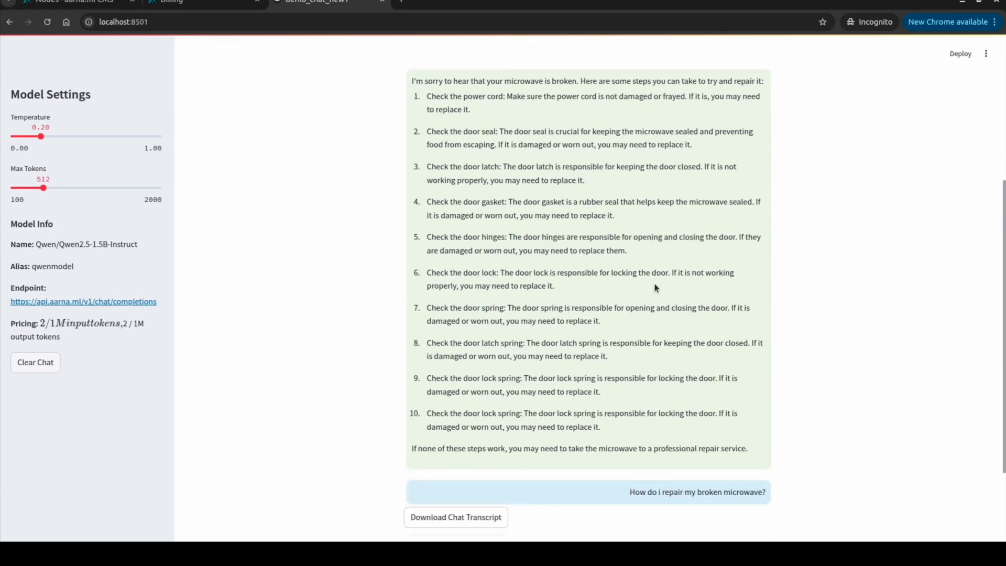
scroll(656, 288, down, 3)
Check CMS Billing, now showing 6740 input tokens and 13492 total
click(181, 3)
click(53, 112)
click(54, 138)
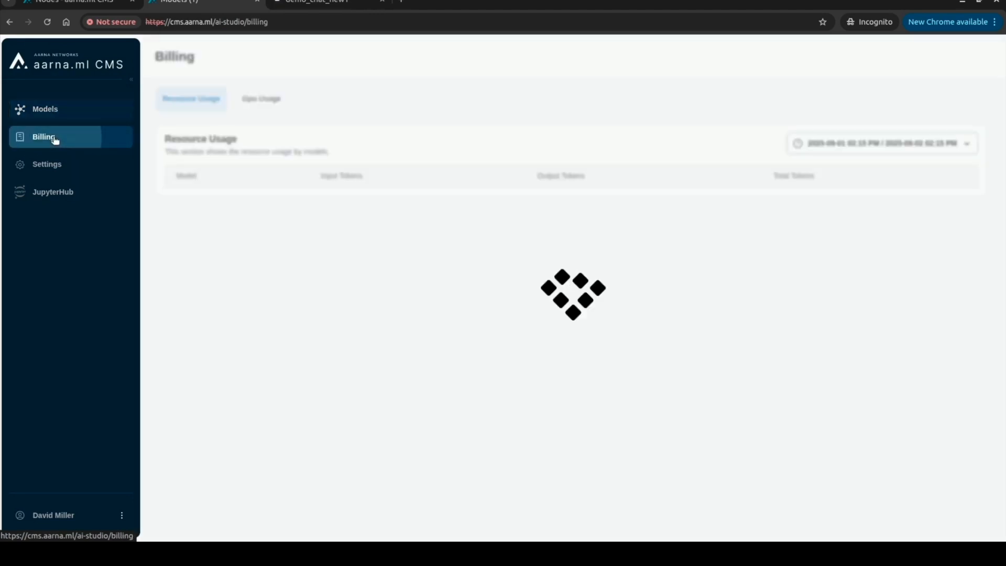
double_click(480, 198)
click(442, 276)
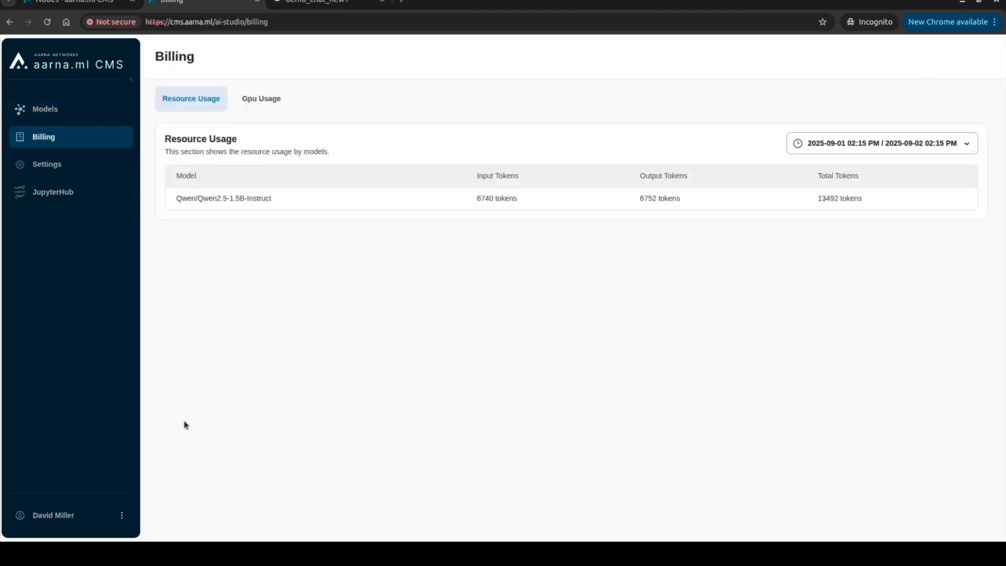